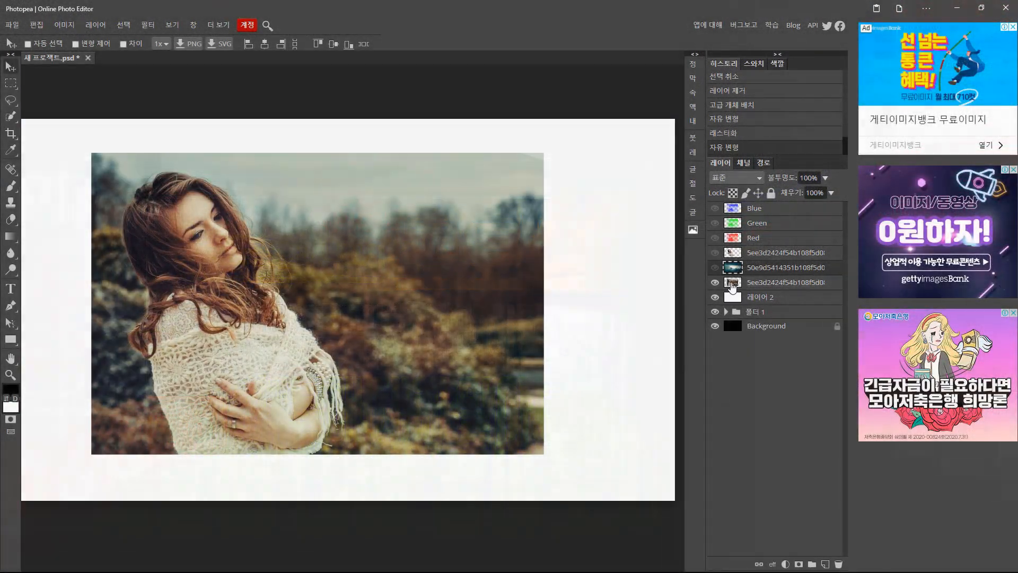
- Load the green channel of the woman photo as a selection and return to the layers with all RGB channels shown
{"action": "left_click", "coordinate": [714, 283]}
{"action": "left_click", "coordinate": [715, 283]}
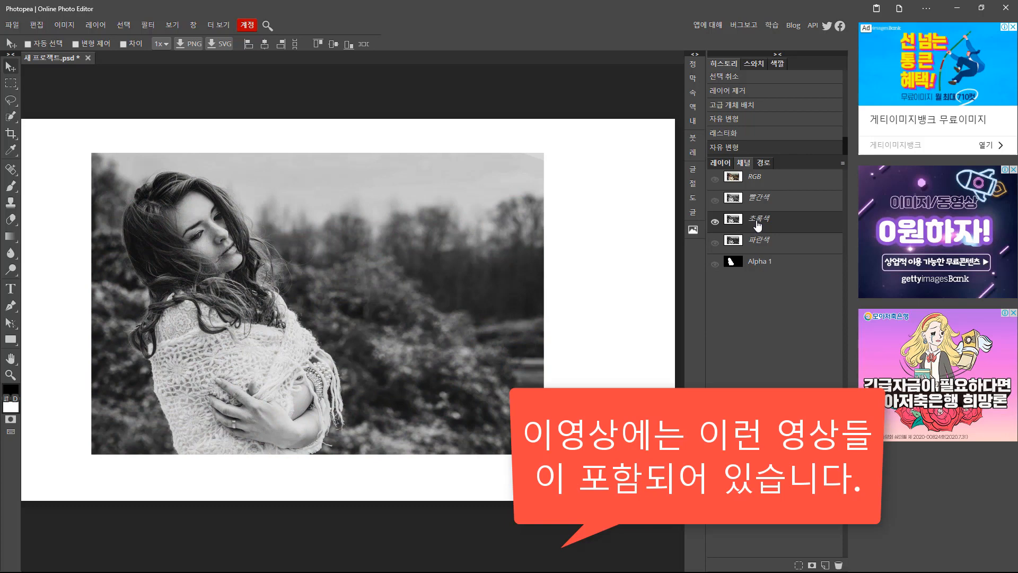
{"action": "left_click", "coordinate": [799, 565]}
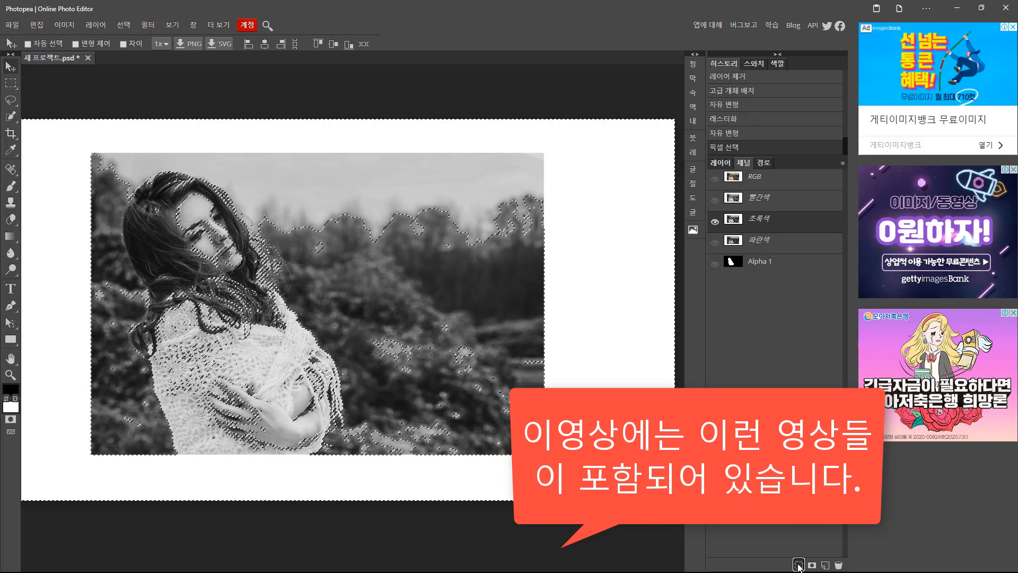
{"action": "left_click", "coordinate": [740, 181]}
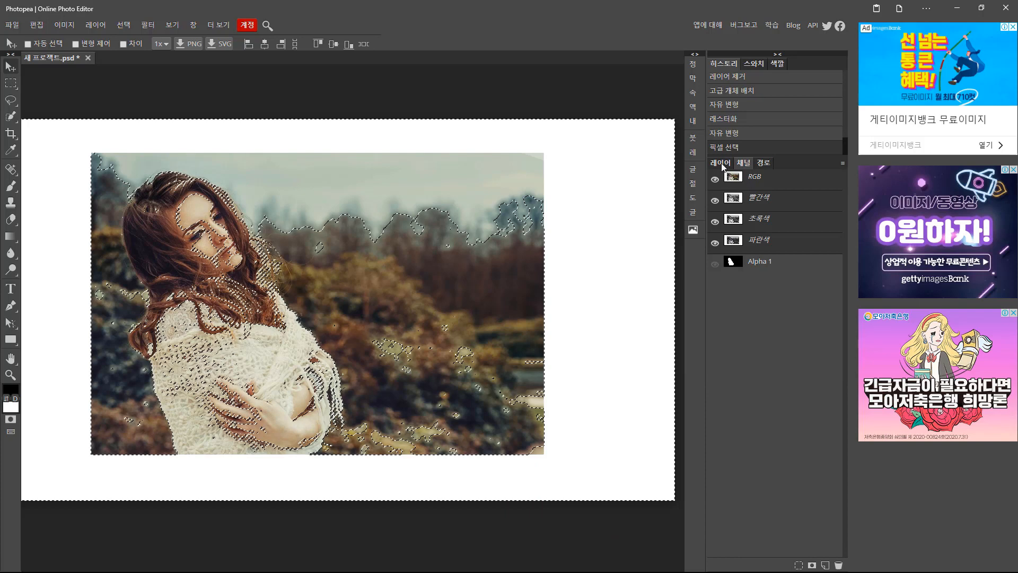
{"action": "left_click", "coordinate": [722, 165]}
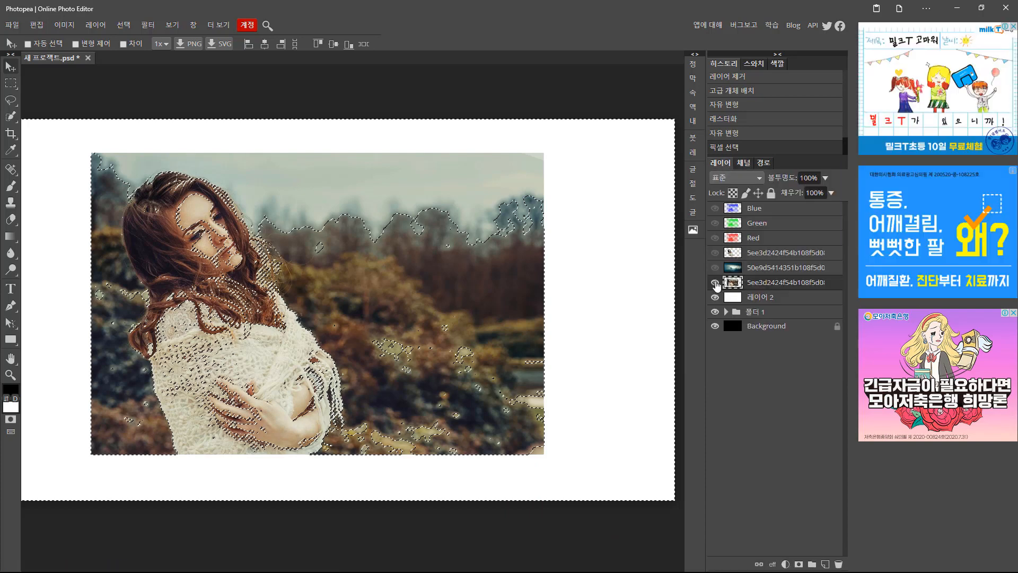
- Hide the woman photo, show the cloud image layer instead, and invert the selection
{"action": "left_click", "coordinate": [715, 283]}
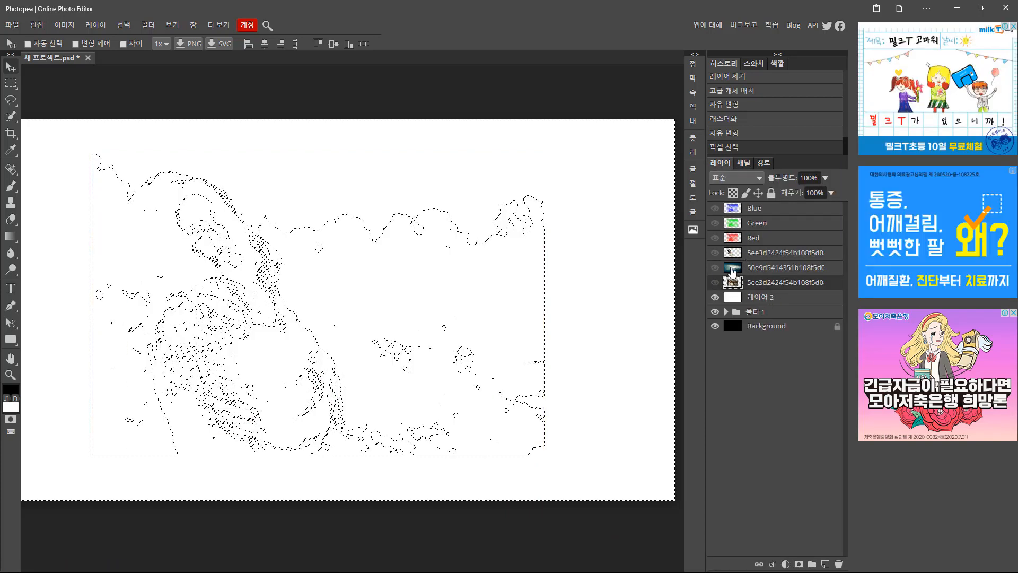
{"action": "left_click", "coordinate": [715, 267]}
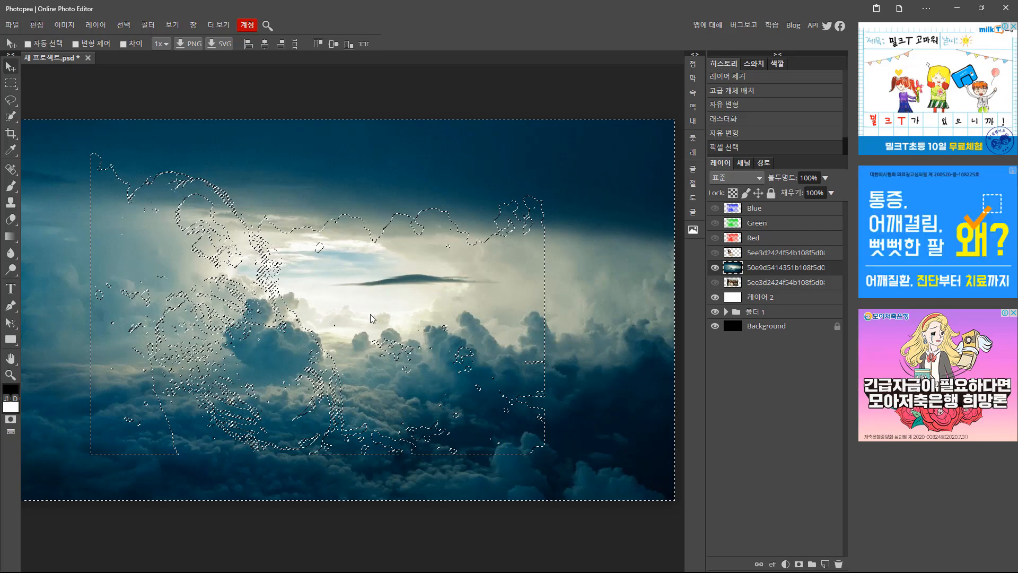
{"action": "left_click", "coordinate": [123, 27]}
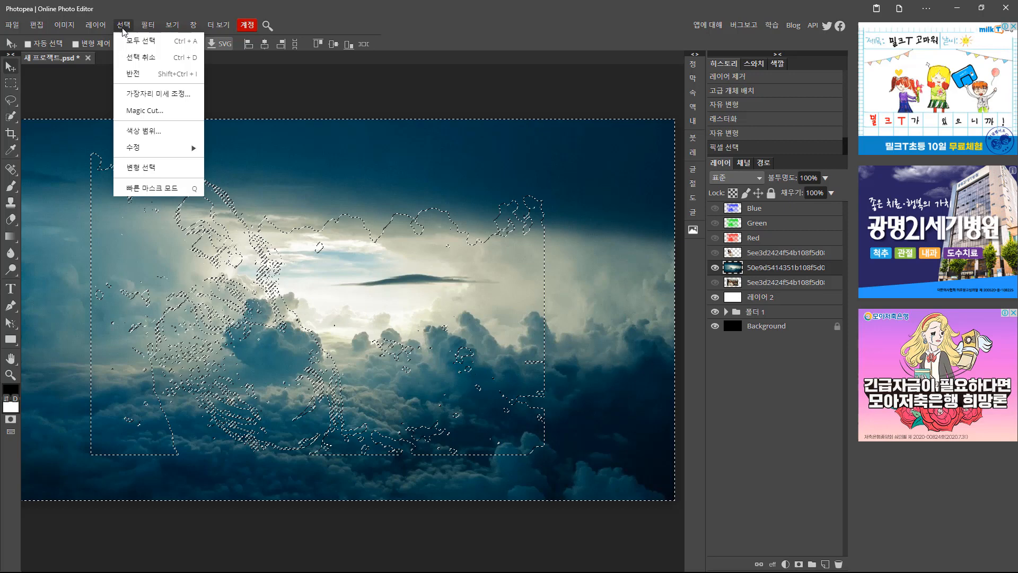
{"action": "left_click", "coordinate": [133, 73]}
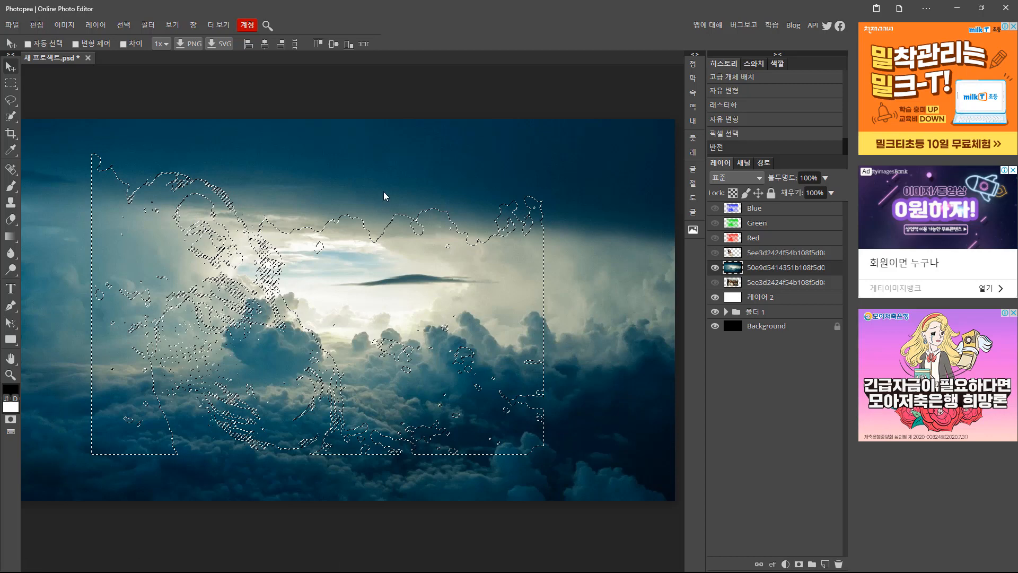
- Duplicate the cloud layer, fill the inverted selection on the copy with the black foreground colour, and deselect
{"action": "key", "text": "ctrl+j"}
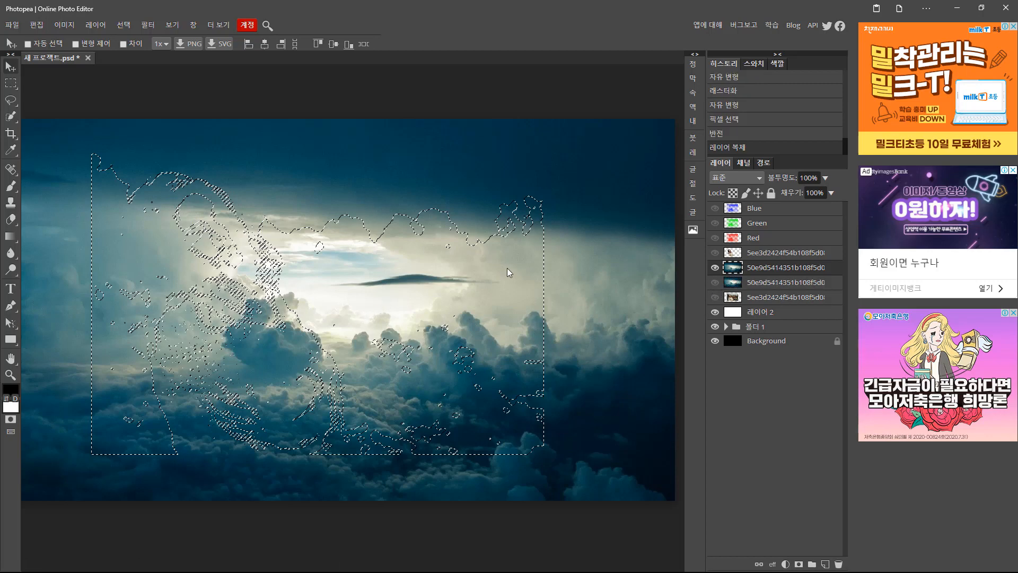
{"action": "key", "text": "Delete"}
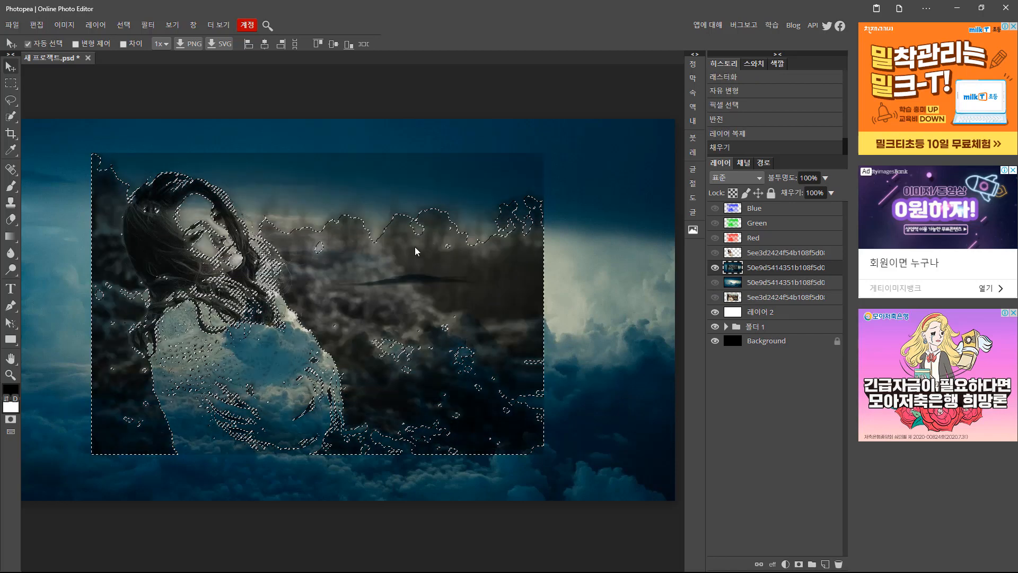
{"action": "key", "text": "ctrl+d"}
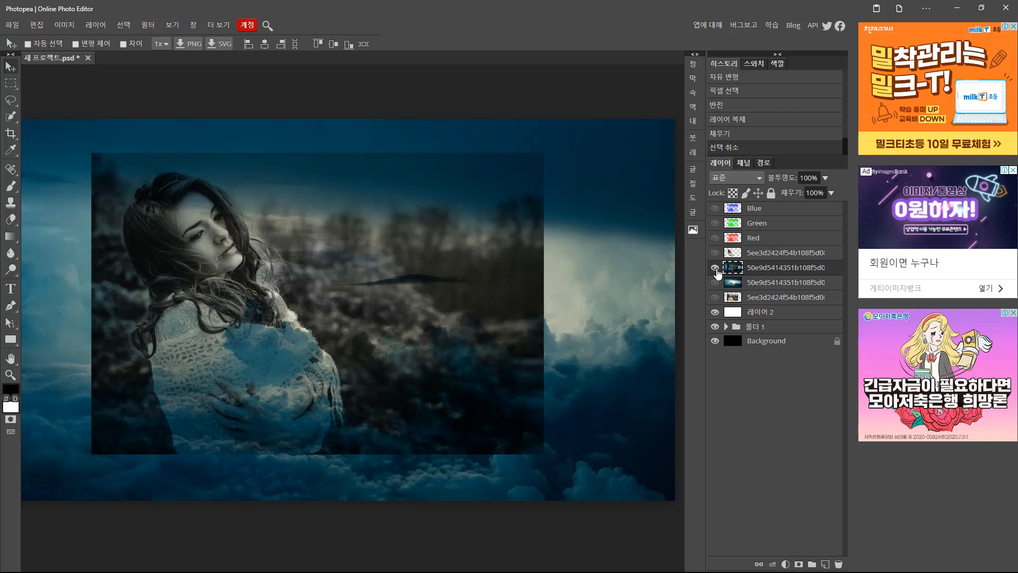
- Toggle the visibility of the filled cloud copy to compare the picture with and without it
{"action": "left_click", "coordinate": [715, 268]}
{"action": "left_click", "coordinate": [714, 268]}
{"action": "left_click", "coordinate": [715, 267]}
{"action": "left_click", "coordinate": [714, 268]}
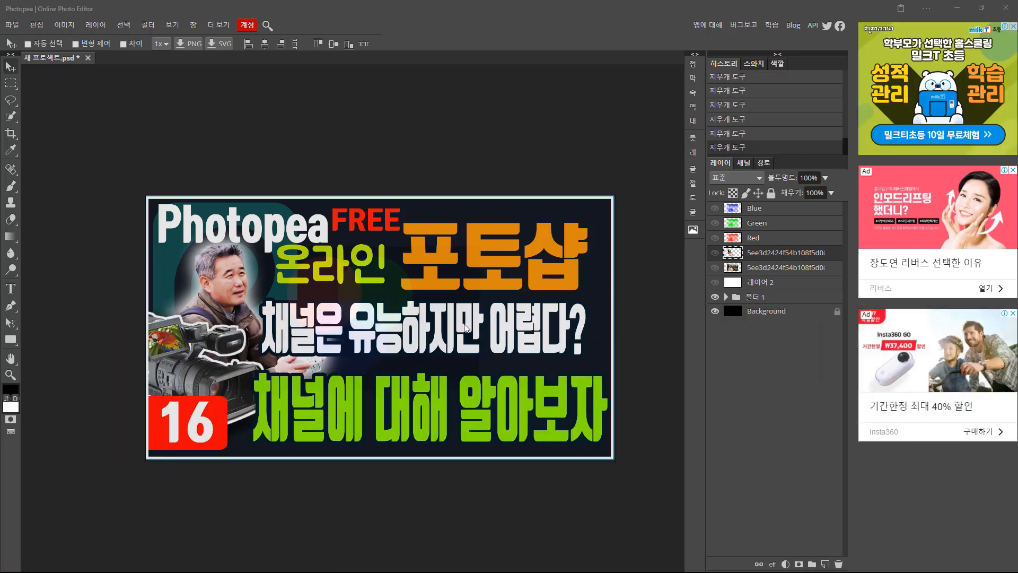
- Display the woman photo on white instead of the colour circles and compare its red, green and blue channels individually
{"action": "scroll", "coordinate": [400, 343], "scroll_direction": "up", "scroll_amount": 2}
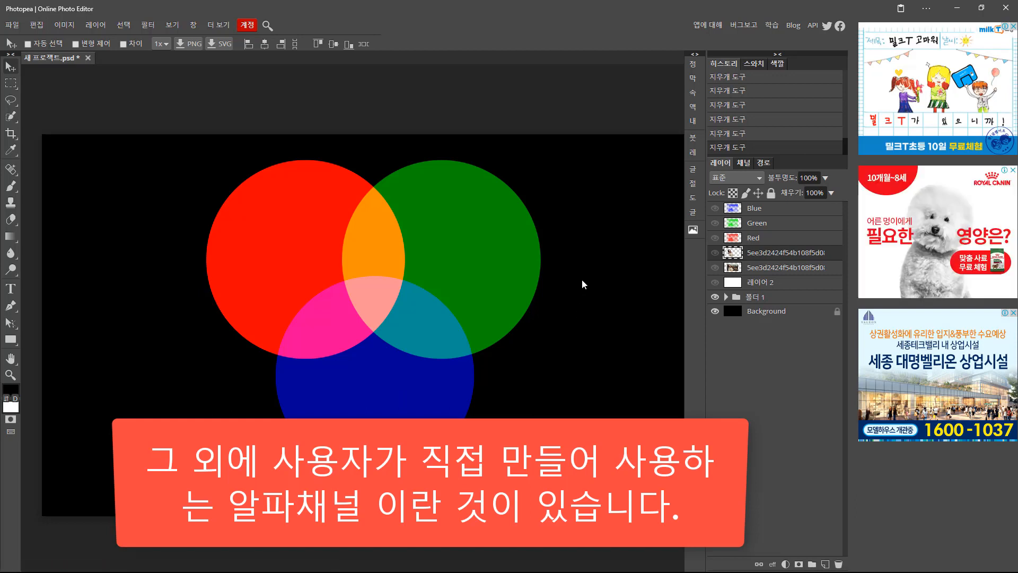
{"action": "left_click", "coordinate": [715, 299]}
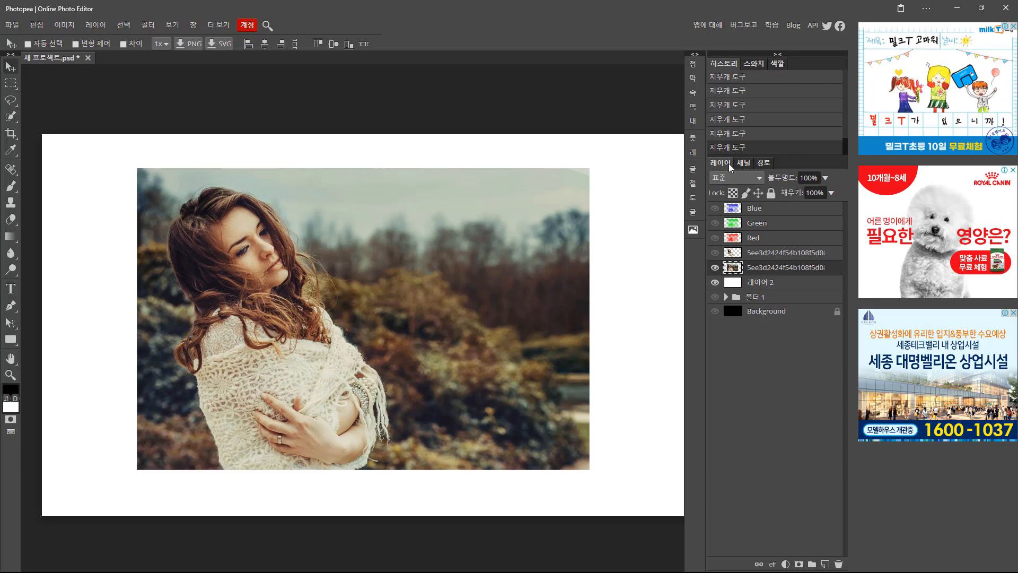
{"action": "left_click", "coordinate": [744, 163]}
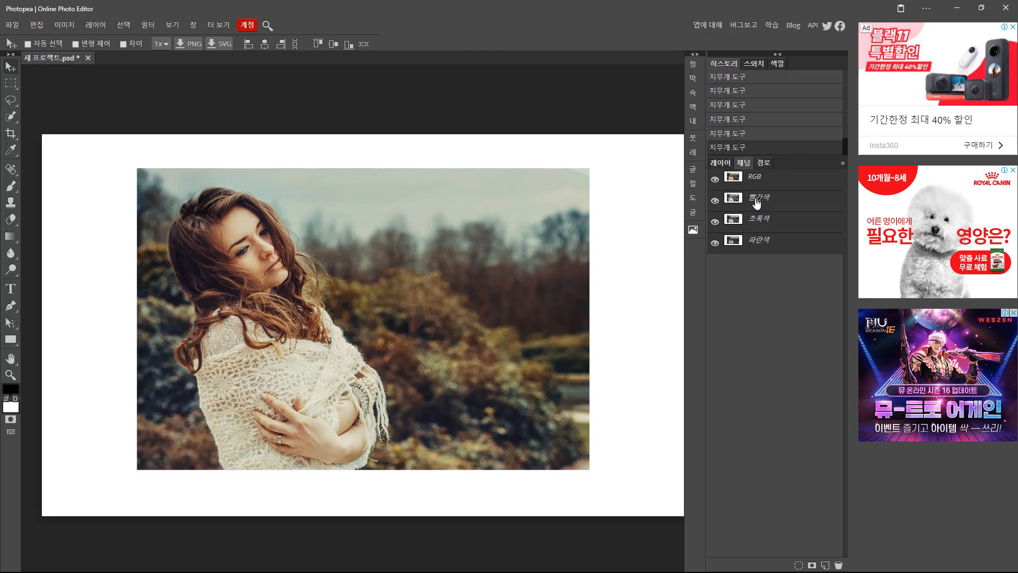
{"action": "left_click", "coordinate": [756, 203]}
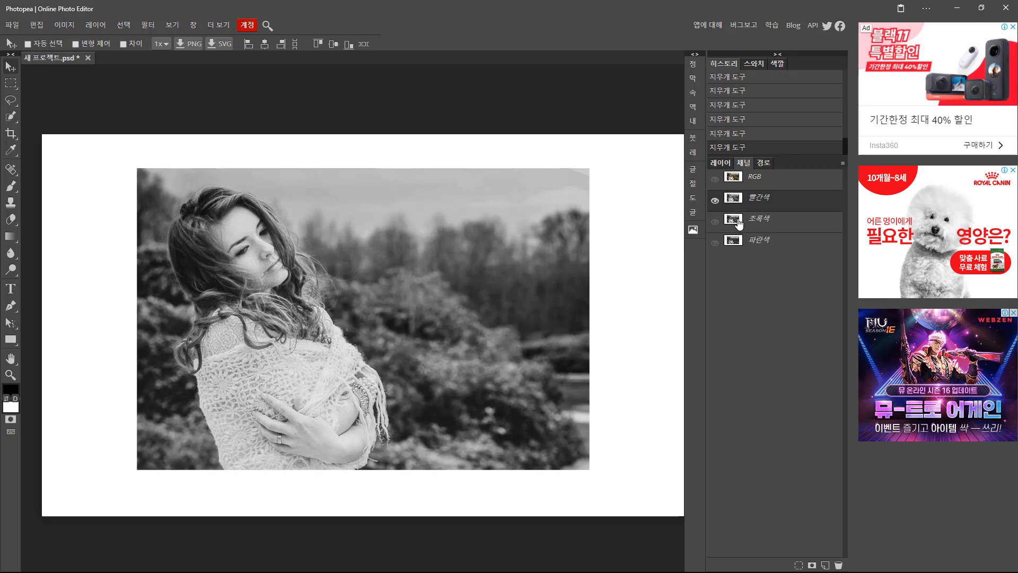
{"action": "left_click", "coordinate": [735, 221]}
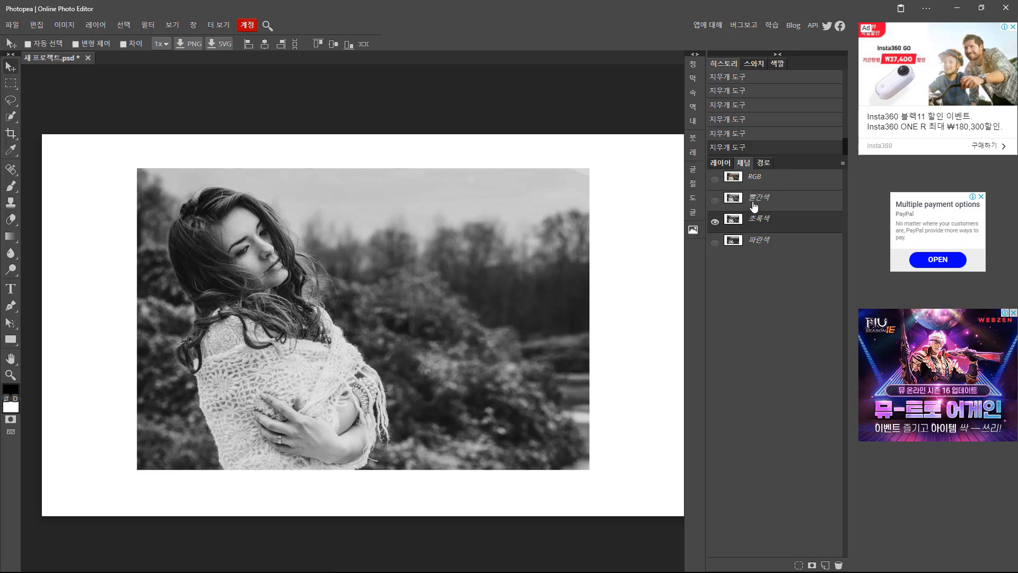
{"action": "left_click", "coordinate": [755, 238]}
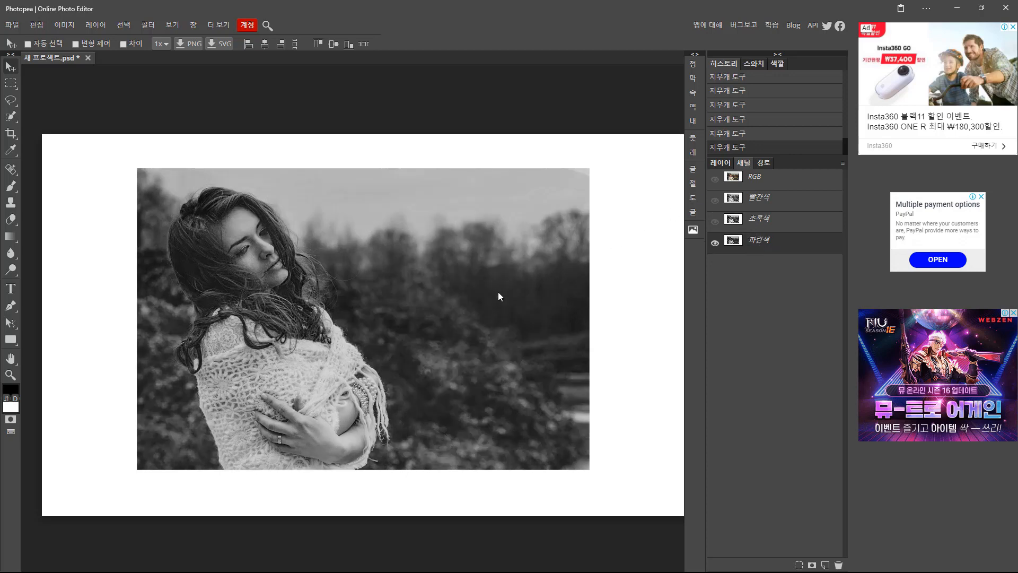
{"action": "left_click", "coordinate": [757, 200]}
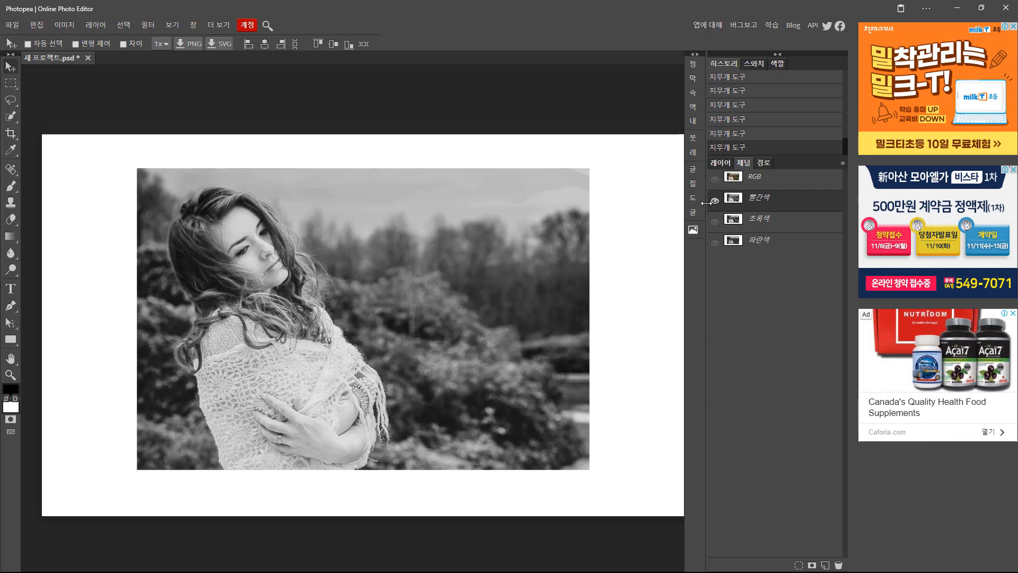
- With the woman photo hidden, examine the Red, Green and Blue layers one at a time and combined
{"action": "left_click", "coordinate": [721, 162]}
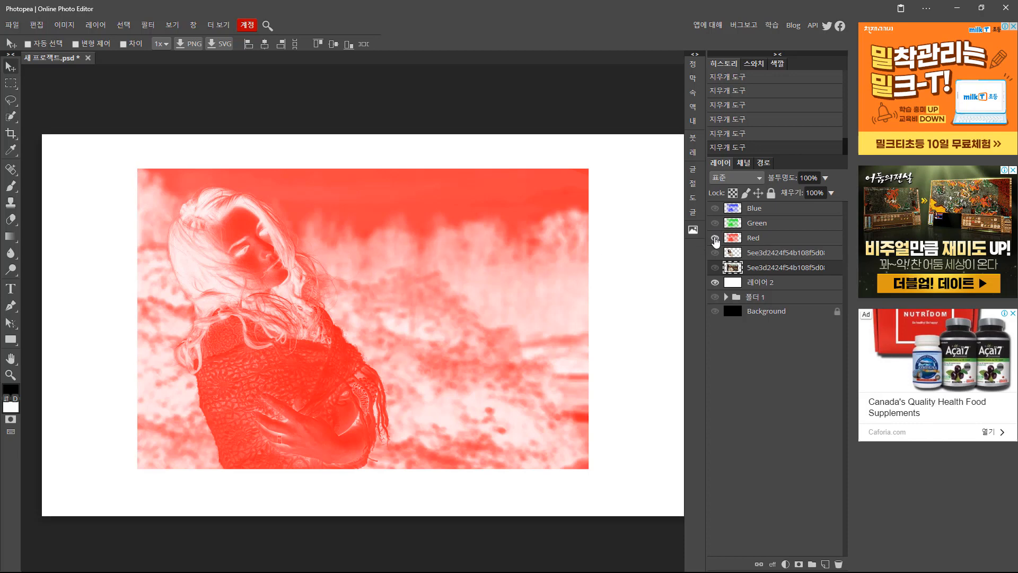
{"action": "left_click", "coordinate": [715, 237]}
{"action": "left_click", "coordinate": [715, 223]}
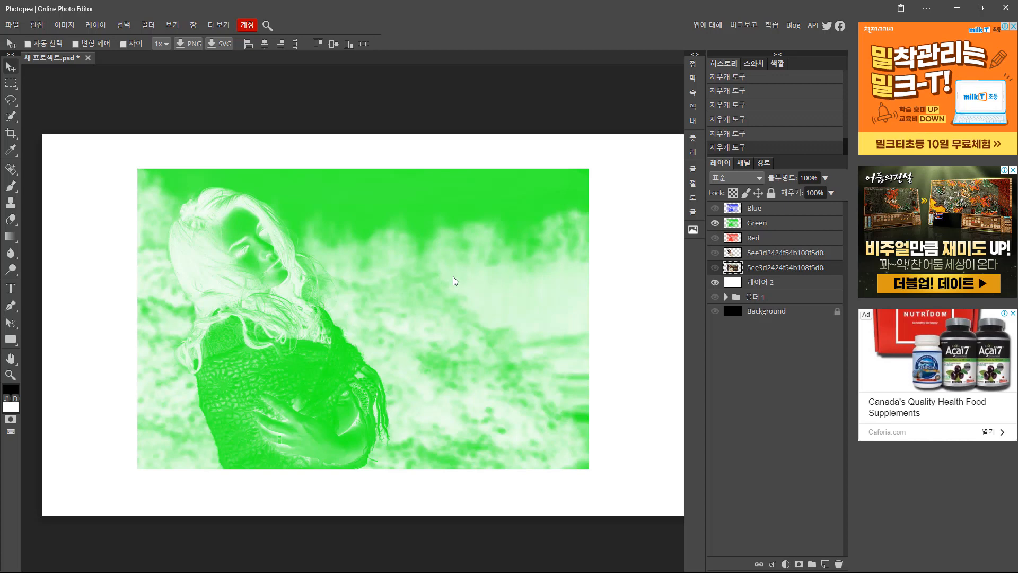
{"action": "left_click", "coordinate": [715, 223]}
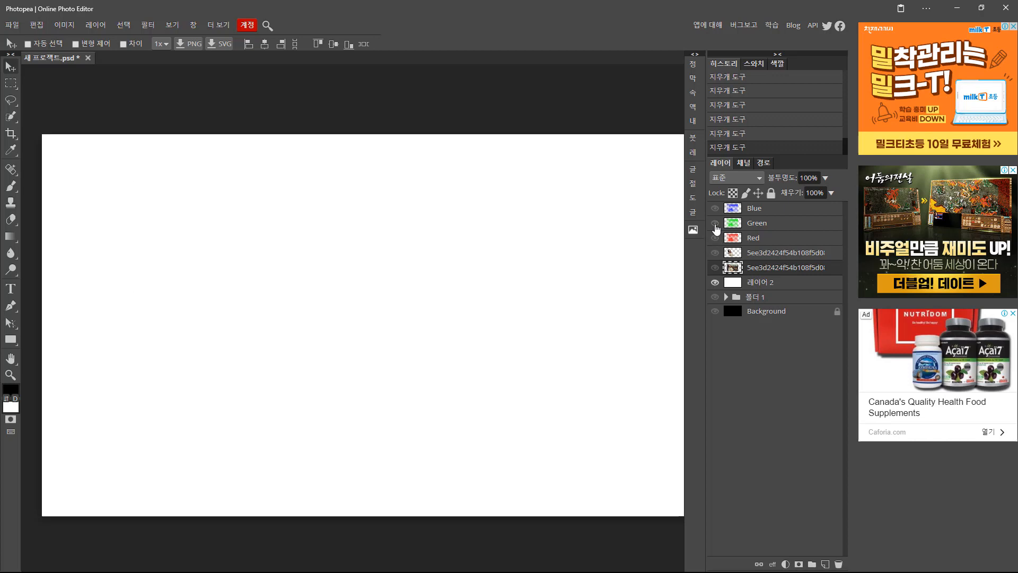
{"action": "left_click", "coordinate": [715, 209]}
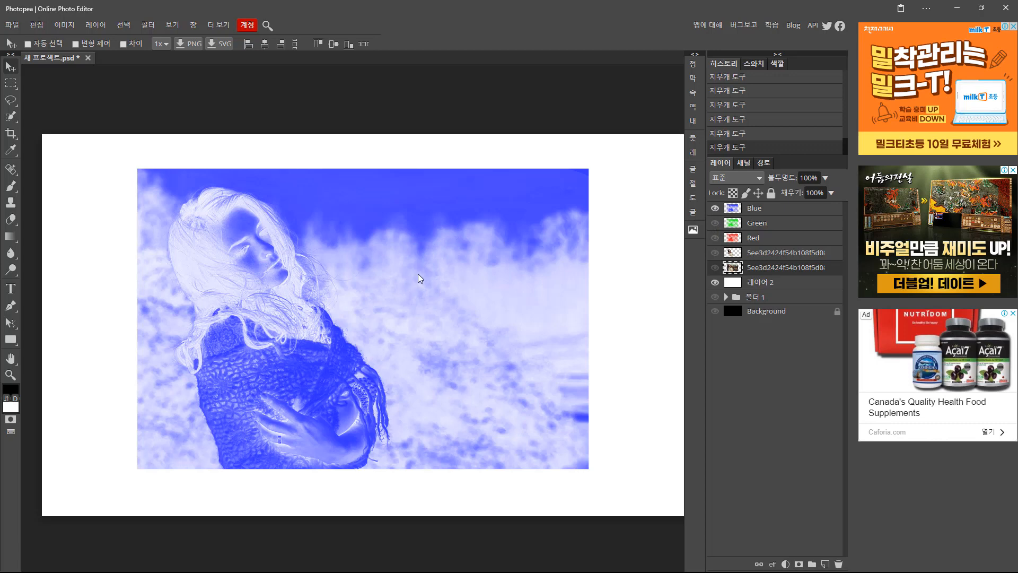
{"action": "left_click", "coordinate": [715, 223]}
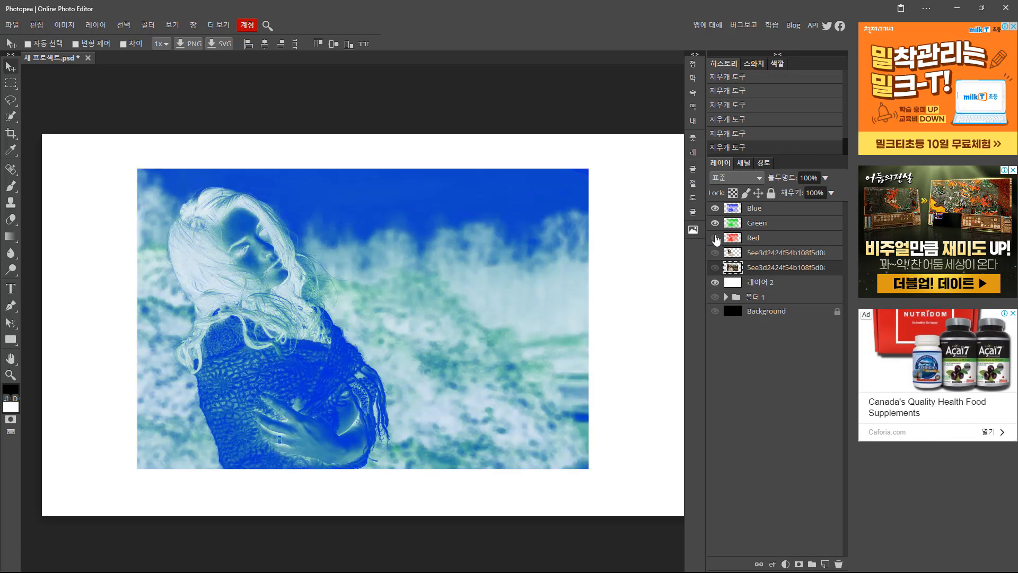
{"action": "left_click", "coordinate": [714, 238]}
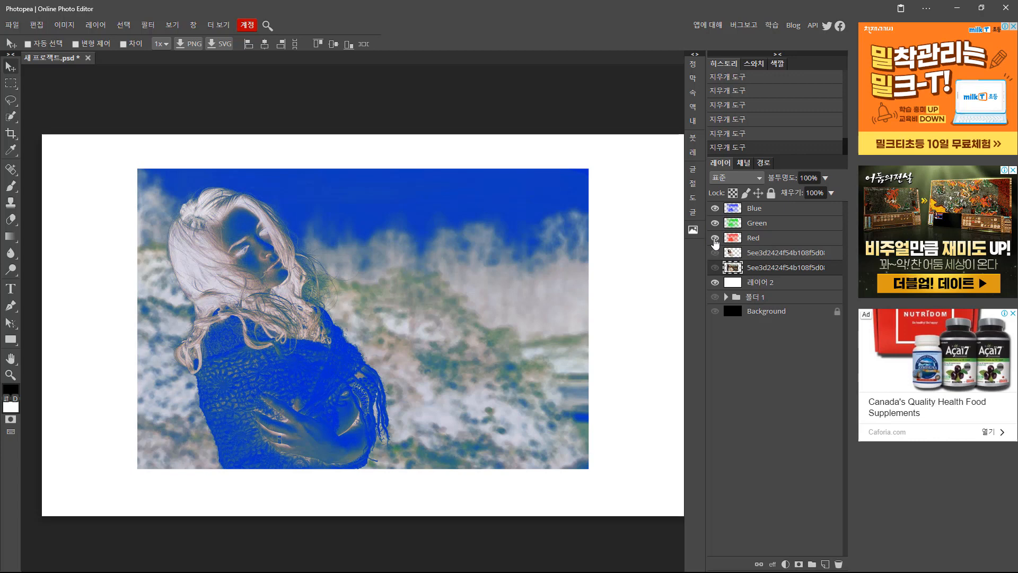
- Hide the Red, Green and Blue layers and show the cut-out woman layer on the white background
{"action": "left_click", "coordinate": [715, 237]}
{"action": "left_click", "coordinate": [714, 222]}
{"action": "left_click", "coordinate": [715, 208]}
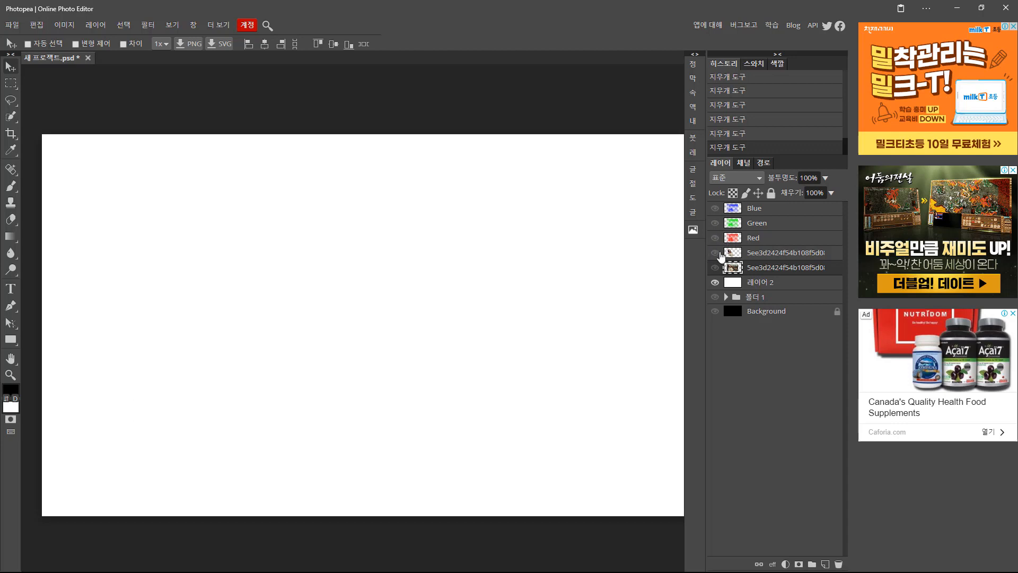
{"action": "left_click", "coordinate": [714, 253]}
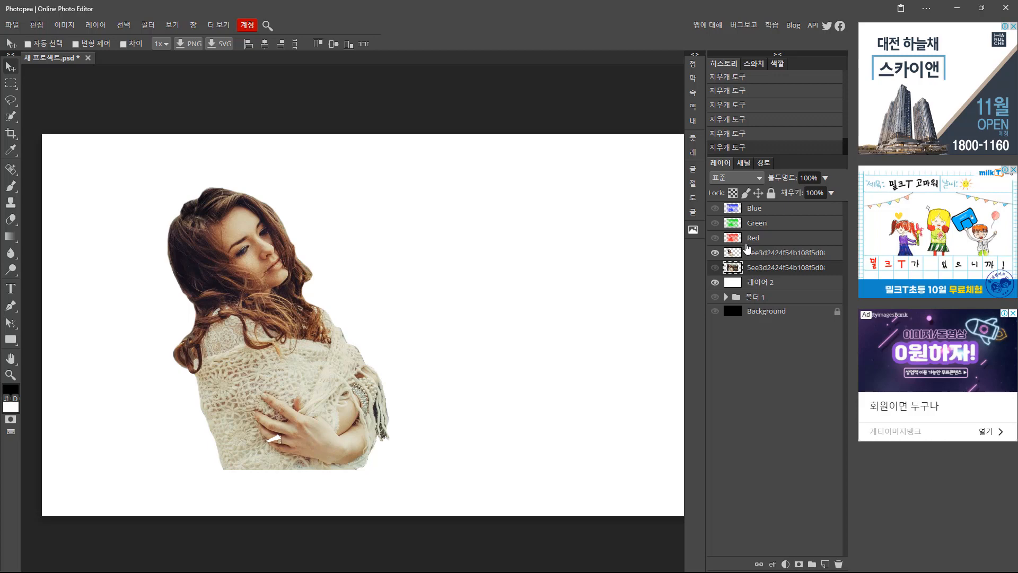
- Isolate the red channel of the cut-out woman and load it as a selection, inspecting the outline around the face
{"action": "left_click", "coordinate": [746, 162]}
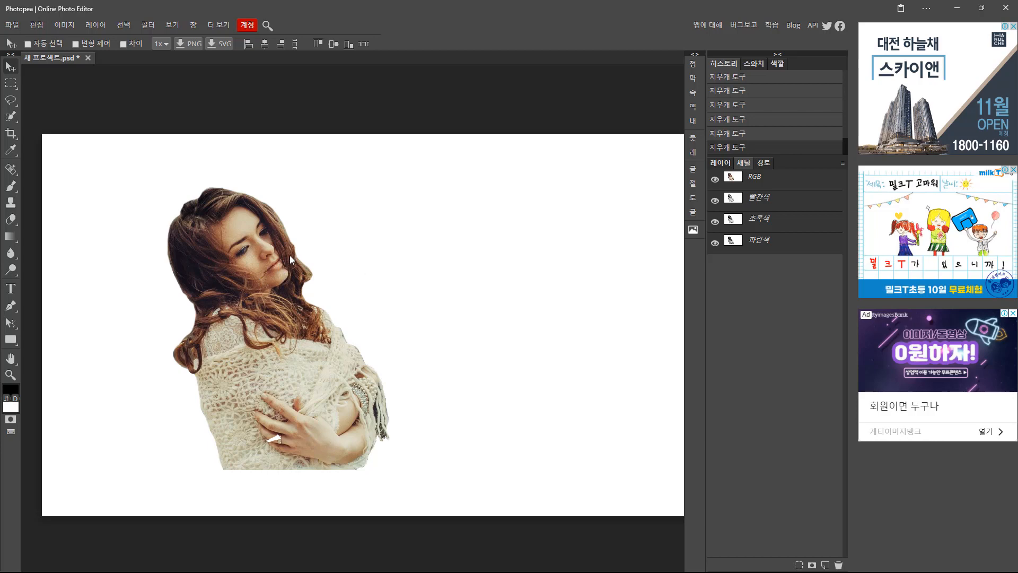
{"action": "left_click", "coordinate": [733, 198]}
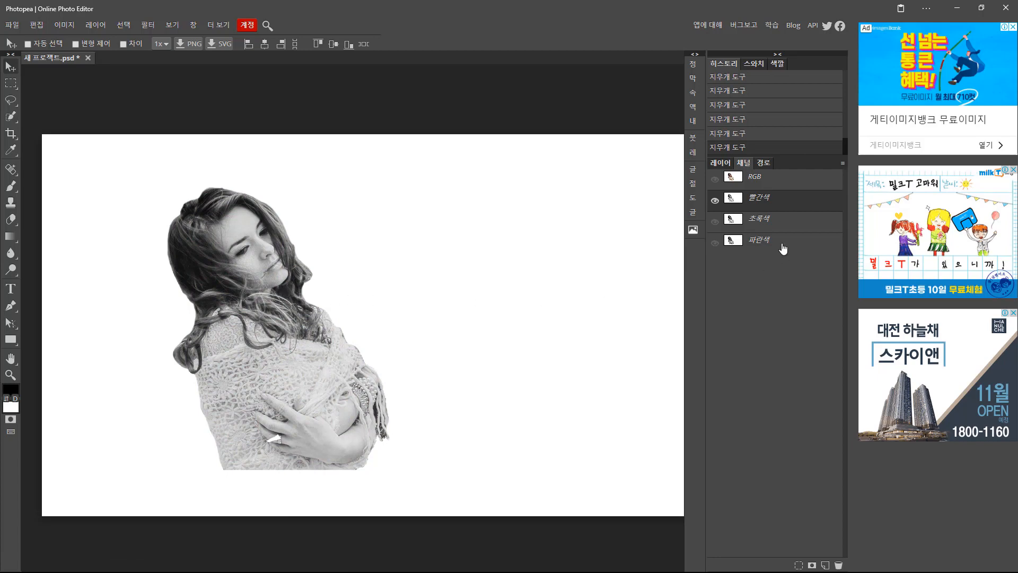
{"action": "left_click", "coordinate": [733, 206], "text": "ctrl"}
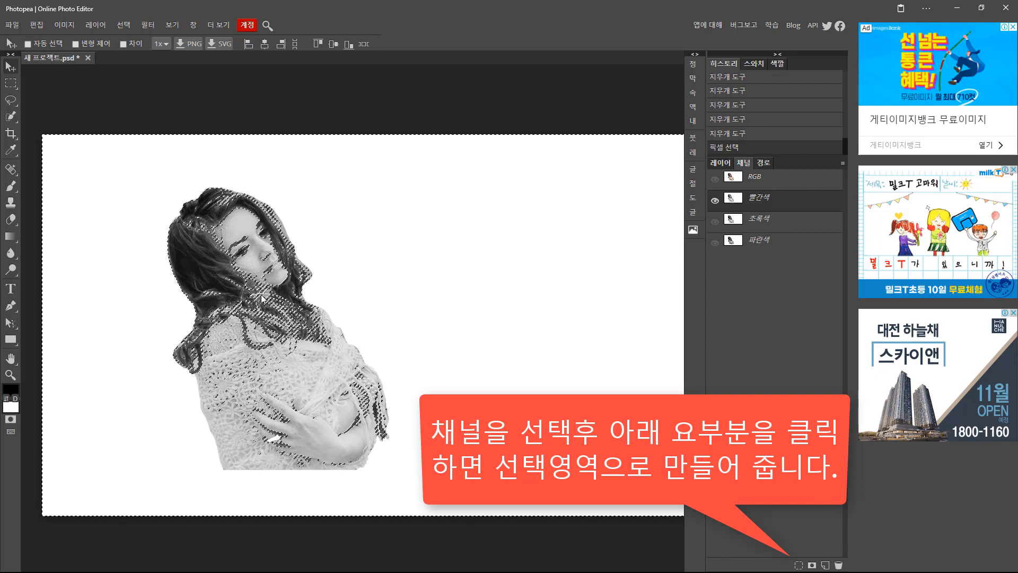
{"action": "scroll", "coordinate": [261, 299], "scroll_direction": "up", "scroll_amount": 3}
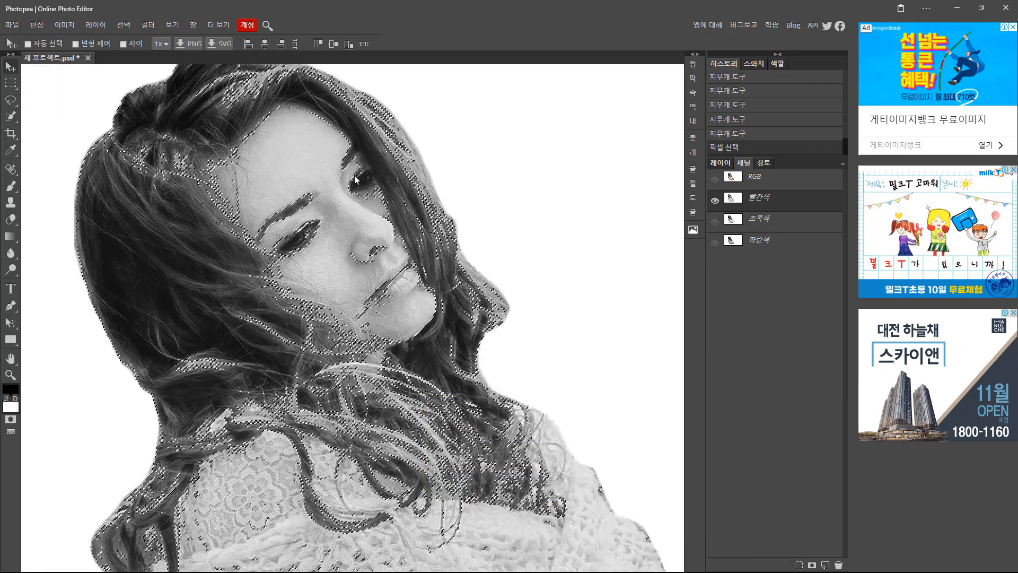
- Load the green channel as a selection, inspect its outline on the woman, and replace it with the blue channel's selection
{"action": "left_click", "coordinate": [734, 223], "text": "ctrl"}
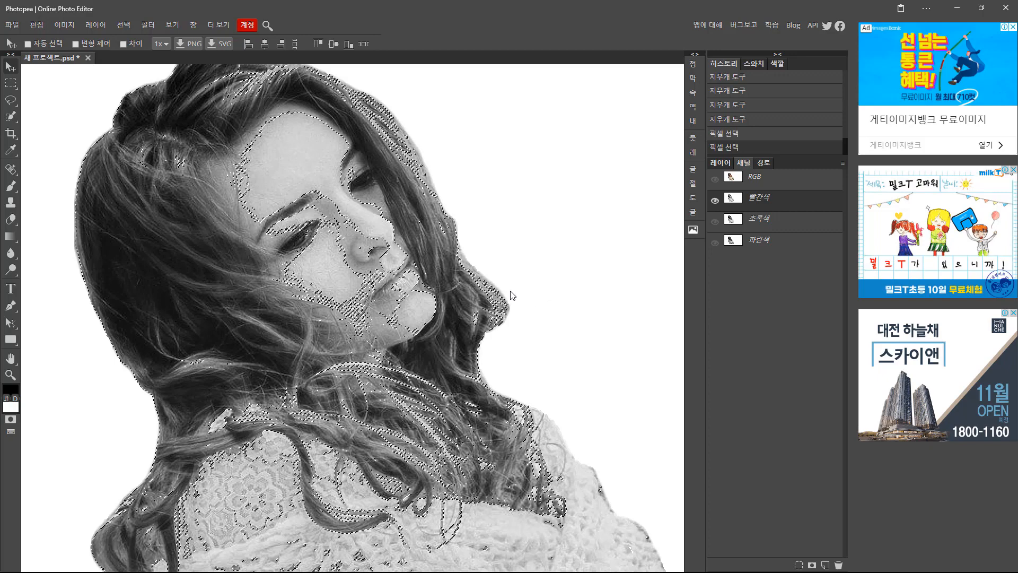
{"action": "scroll", "coordinate": [509, 293], "scroll_direction": "down", "scroll_amount": 3}
{"action": "scroll", "coordinate": [504, 286], "scroll_direction": "up", "scroll_amount": 1}
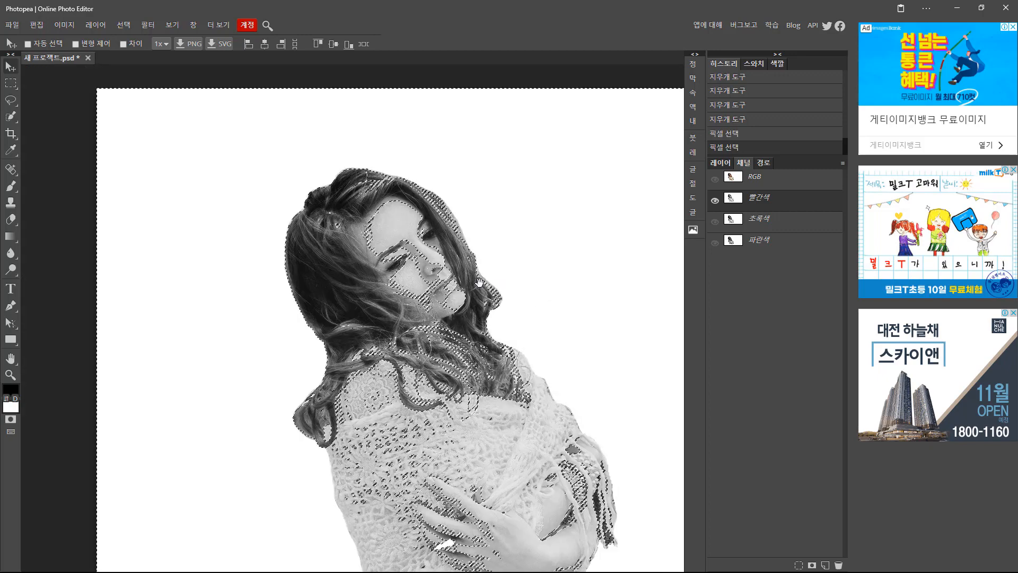
{"action": "left_click_drag", "start_coordinate": [479, 282], "coordinate": [318, 260]}
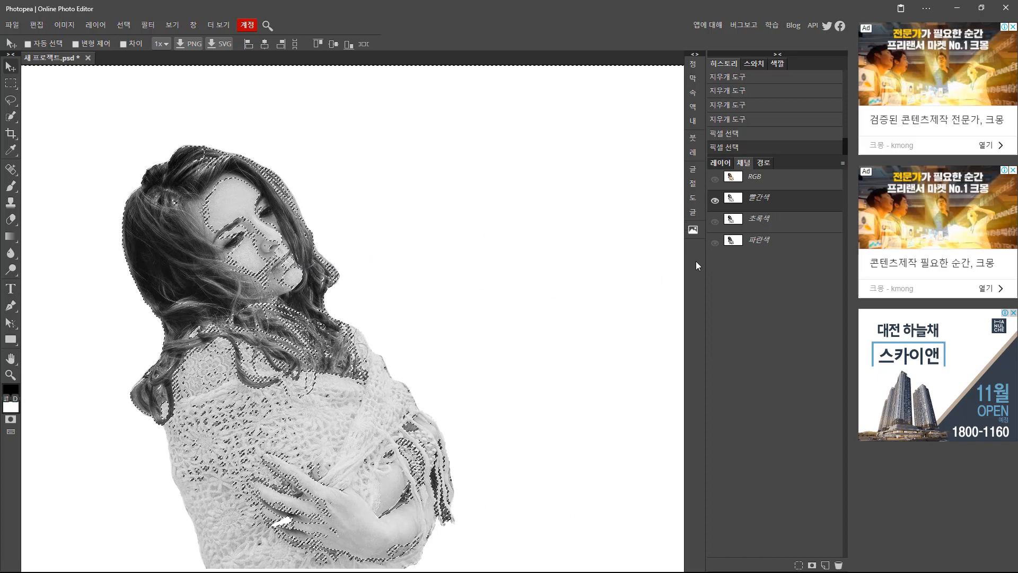
{"action": "left_click", "coordinate": [730, 243], "text": "ctrl"}
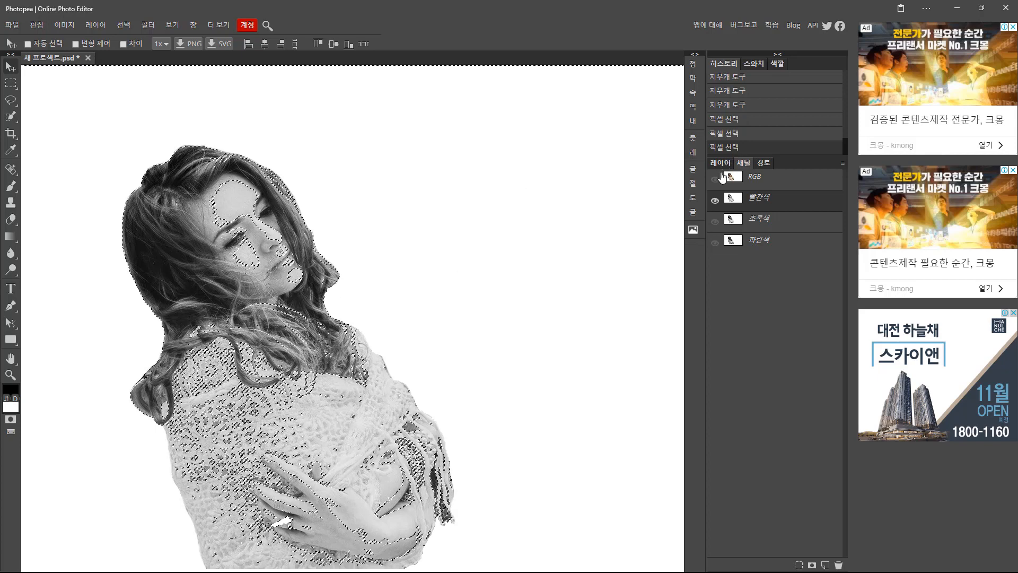
- Load the red channel as a selection and add a new empty layer directly above the Red layer
{"action": "left_click", "coordinate": [731, 201], "text": "ctrl"}
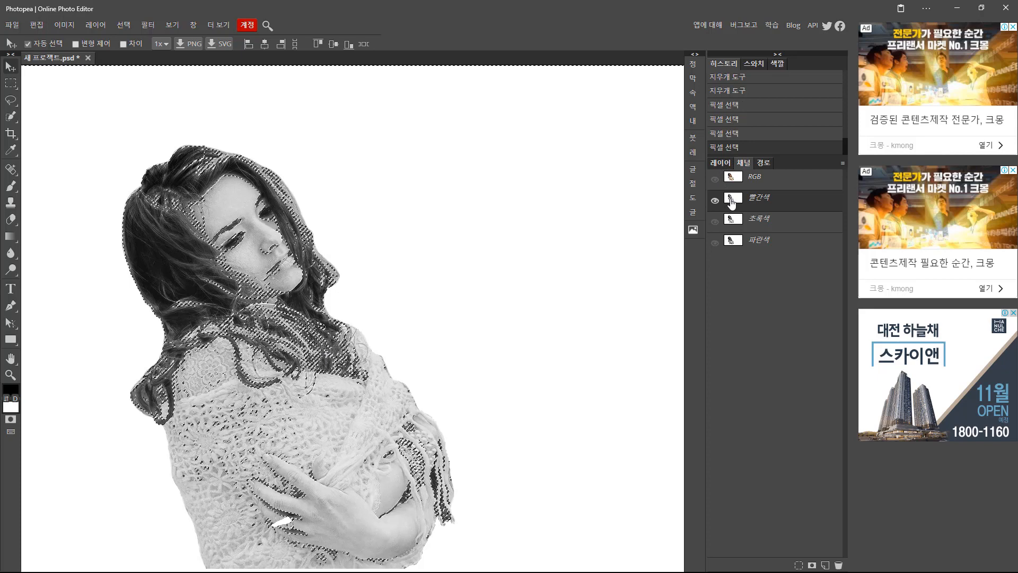
{"action": "left_click", "coordinate": [721, 163]}
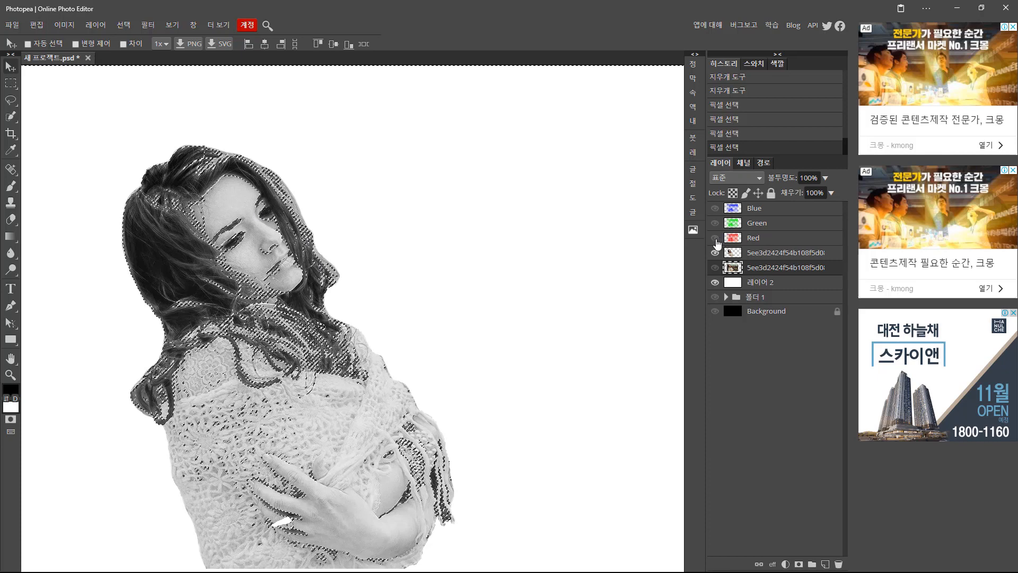
{"action": "left_click", "coordinate": [743, 238]}
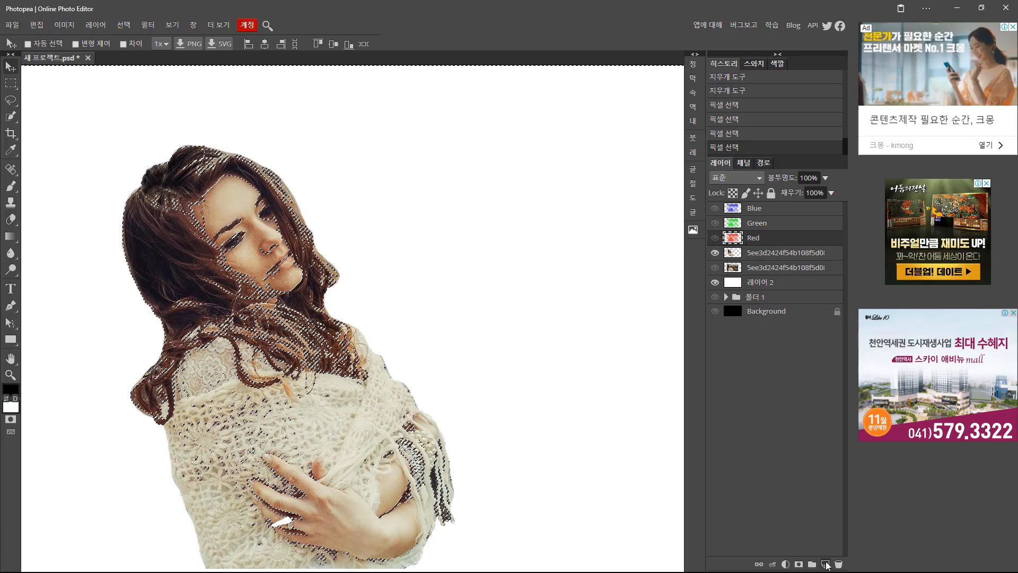
{"action": "left_click", "coordinate": [826, 564]}
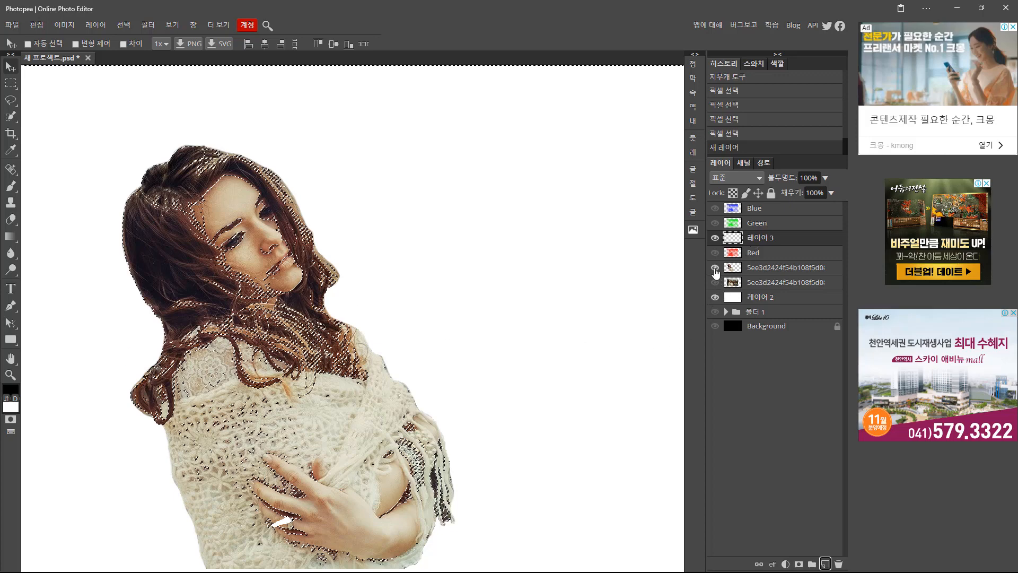
- Hide the cut-out woman layer and fill the selection on the new layer with a pure red foreground colour
{"action": "left_click", "coordinate": [715, 268]}
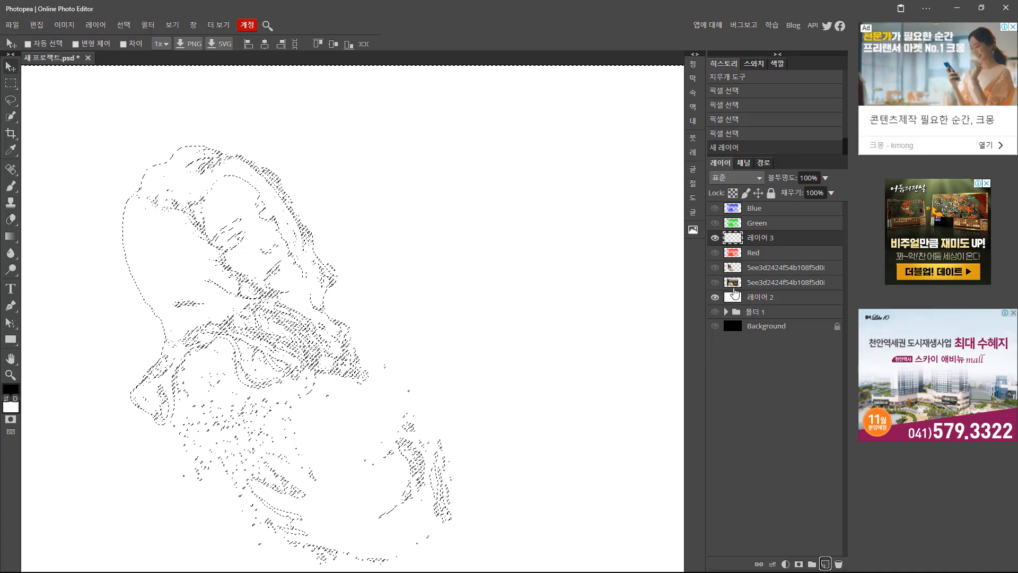
{"action": "left_click", "coordinate": [716, 238]}
{"action": "left_click", "coordinate": [11, 394]}
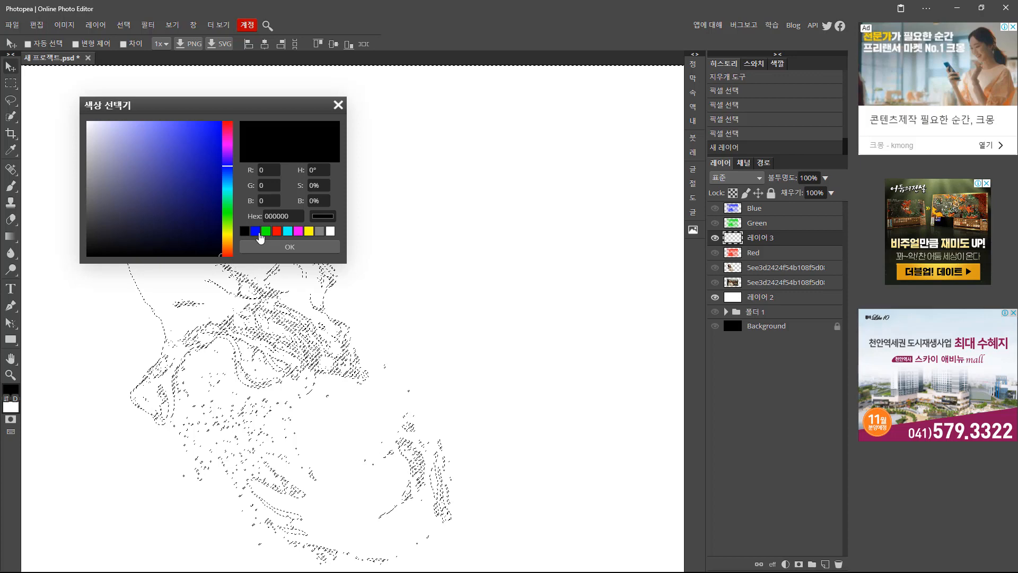
{"action": "left_click", "coordinate": [277, 231]}
{"action": "left_click", "coordinate": [288, 248]}
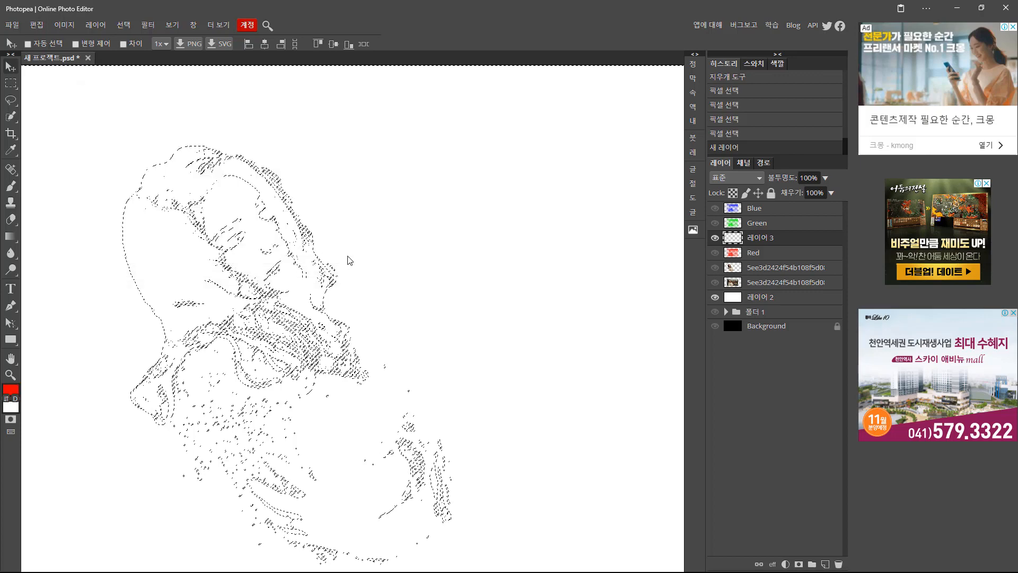
{"action": "key", "text": "alt+BackSpace"}
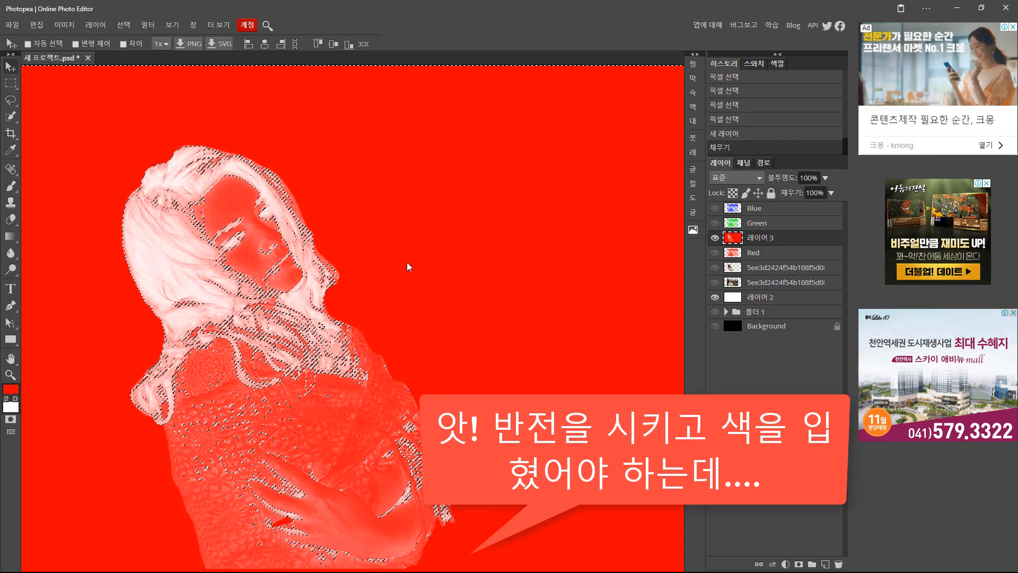
- Deselect, hide the red-filled layer, and show the cut-out woman layer again
{"action": "key", "text": "ctrl+d"}
{"action": "left_click", "coordinate": [715, 238]}
{"action": "left_click", "coordinate": [733, 268]}
{"action": "left_click", "coordinate": [715, 268]}
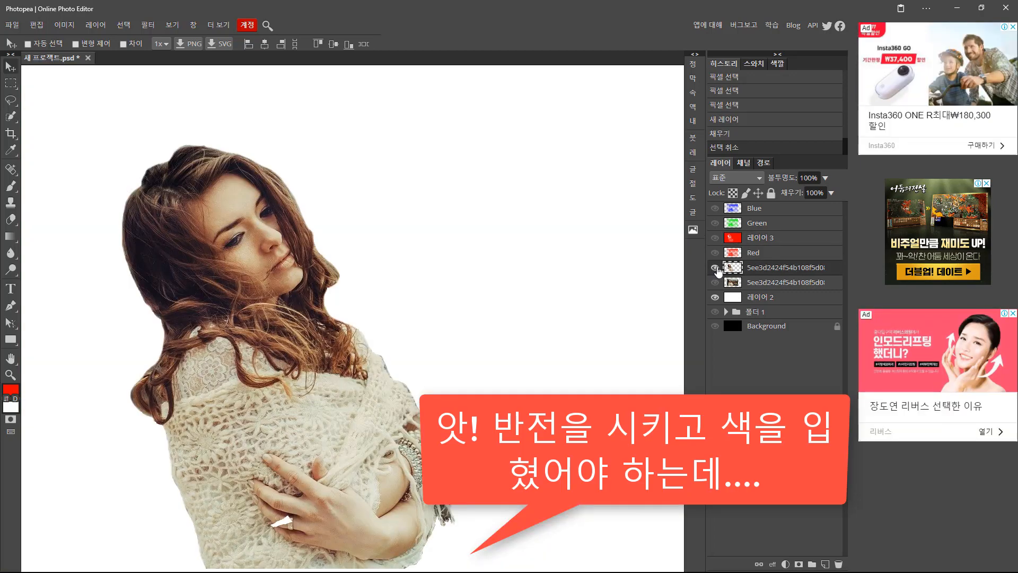
- Load the cut-out woman's red channel as a selection and display only that channel
{"action": "left_click", "coordinate": [744, 168]}
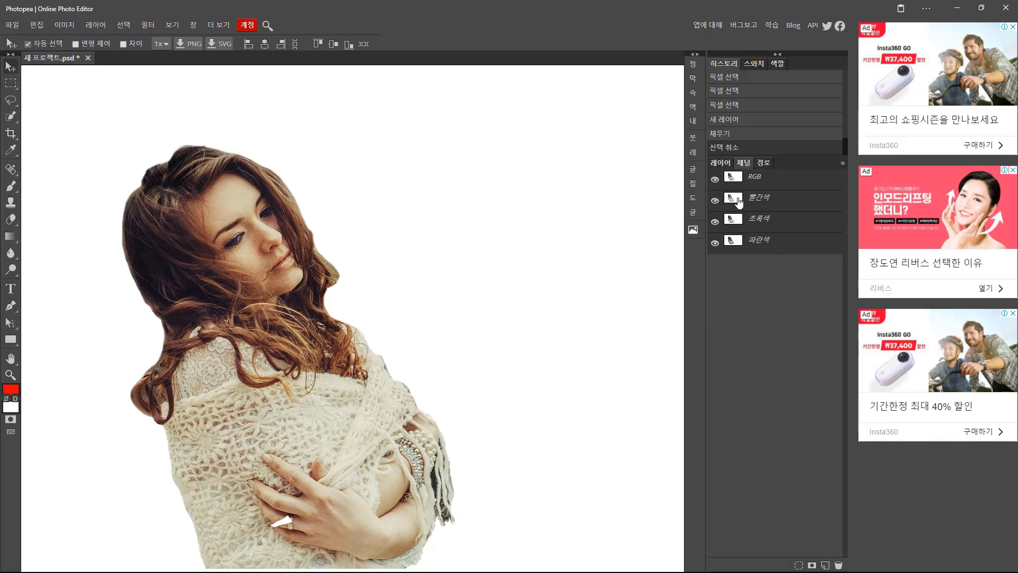
{"action": "left_click", "coordinate": [732, 202], "text": "ctrl"}
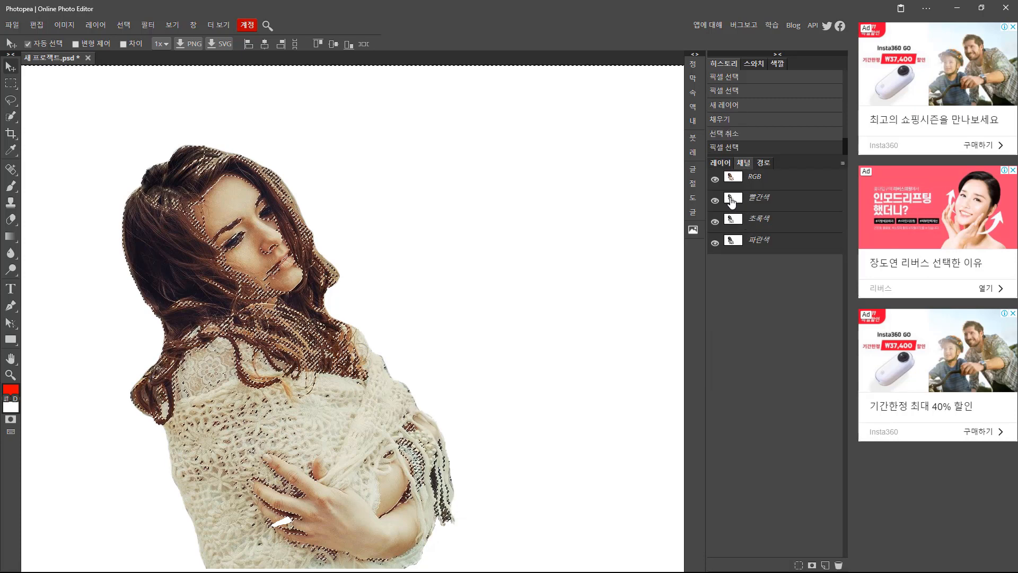
{"action": "left_click", "coordinate": [732, 202]}
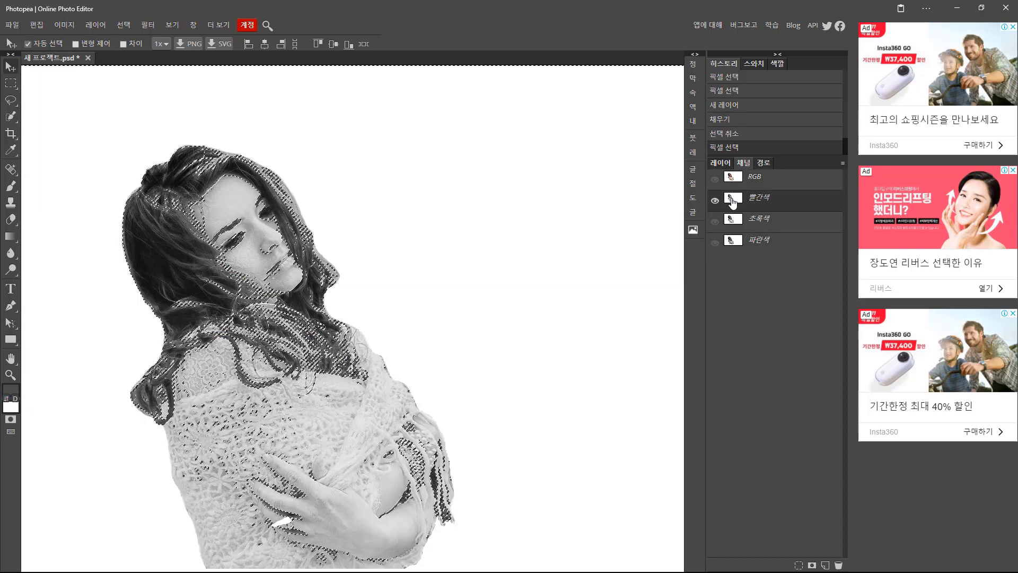
{"action": "left_click", "coordinate": [732, 201], "text": "ctrl"}
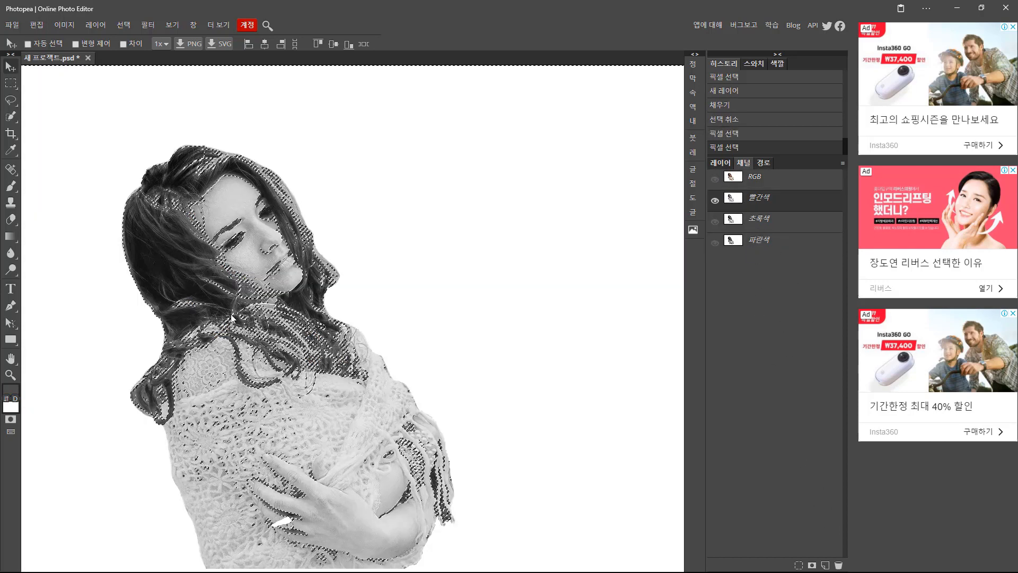
- Add a new alpha channel, fill the selection in it with the default black foreground, and deselect
{"action": "left_click", "coordinate": [825, 565]}
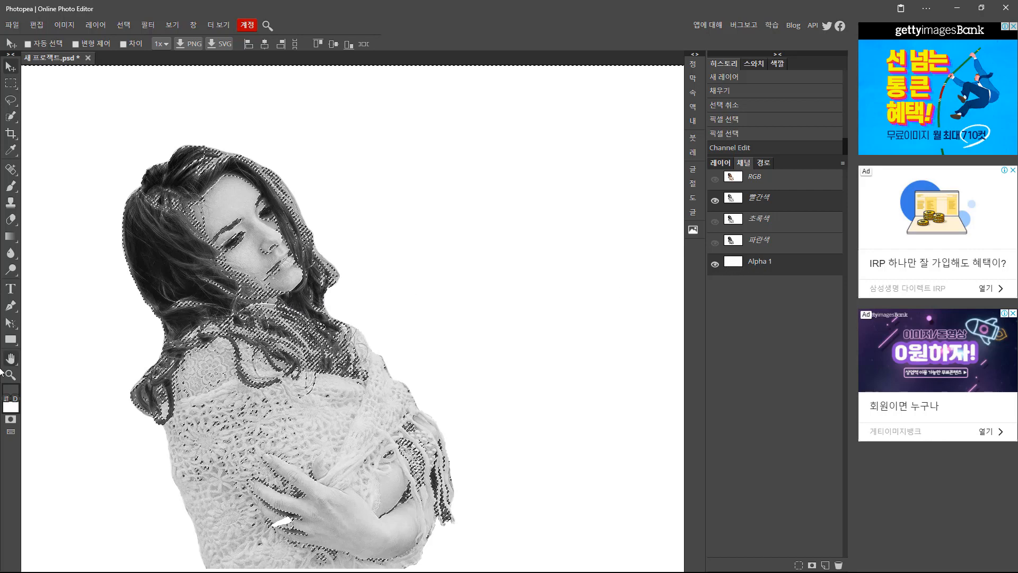
{"action": "left_click", "coordinate": [15, 398]}
{"action": "key", "text": "alt+BackSpace"}
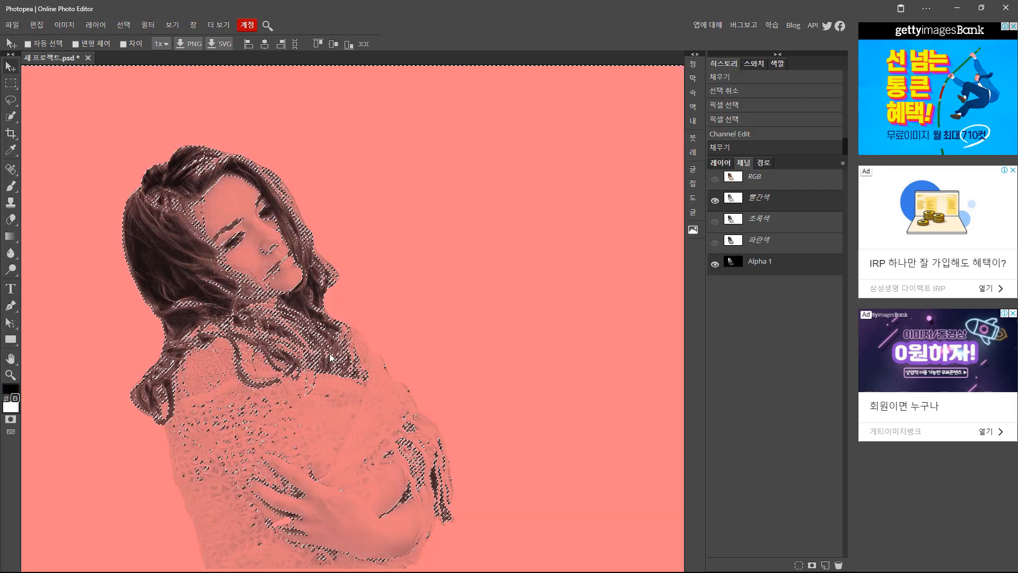
{"action": "key", "text": "ctrl+d"}
- Compare the red channel view with the new alpha channel's overlay switched off and on
{"action": "left_click", "coordinate": [715, 264]}
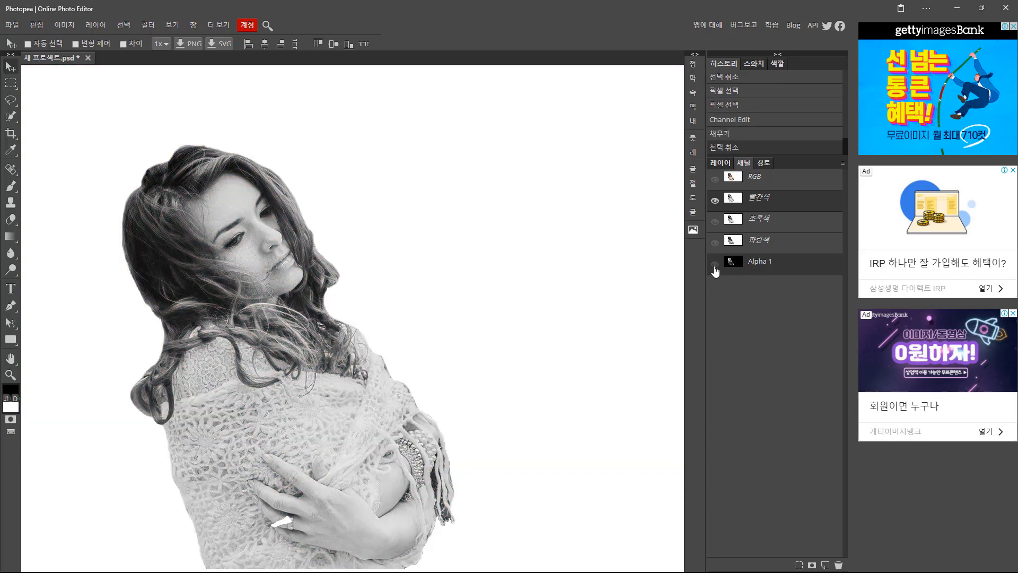
{"action": "left_click", "coordinate": [715, 265]}
{"action": "left_click", "coordinate": [715, 265]}
{"action": "left_click", "coordinate": [715, 265]}
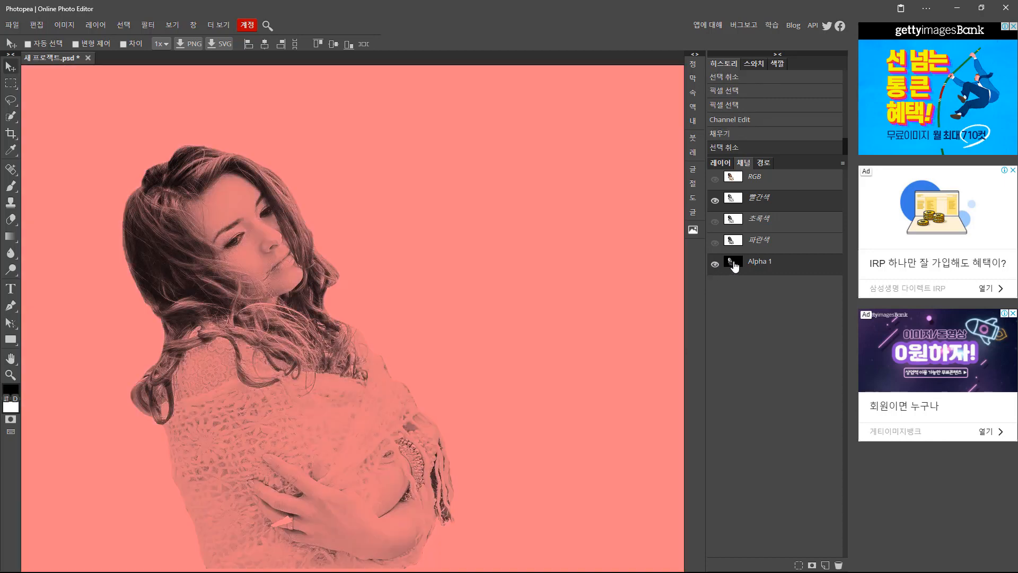
- Rename the new alpha channel as 선택1
{"action": "double_click", "coordinate": [763, 264]}
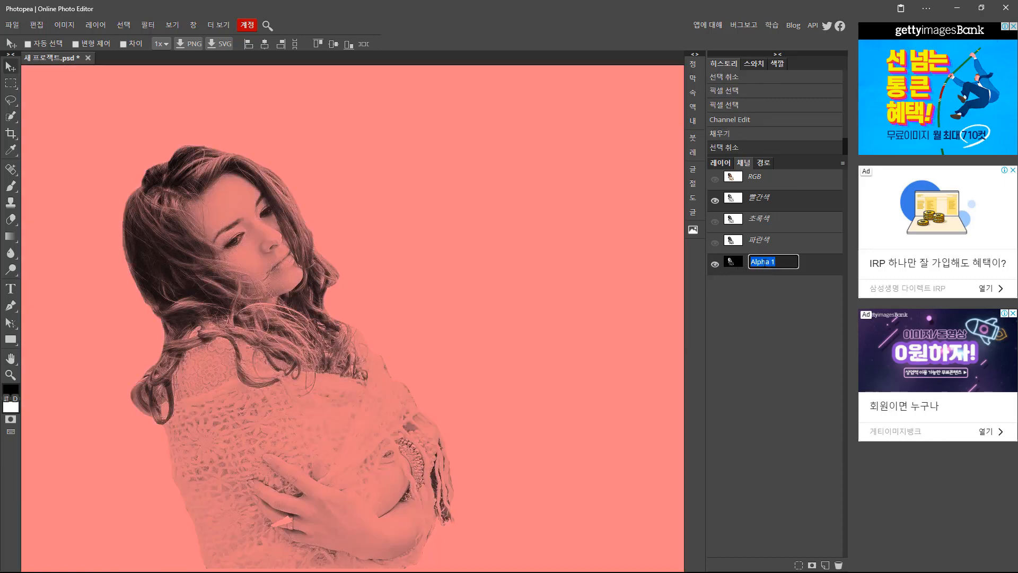
{"action": "type", "text": "선택1"}
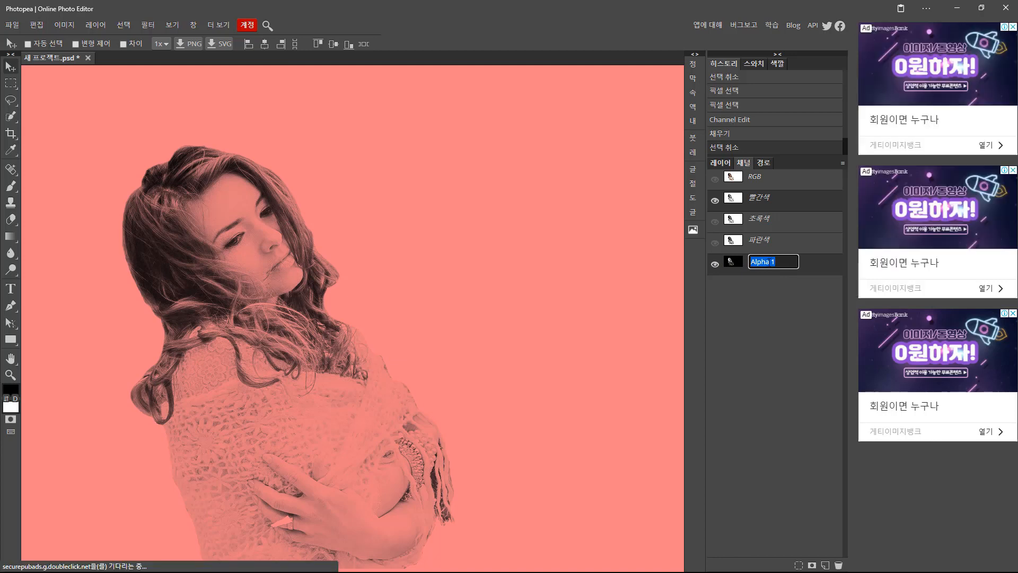
{"action": "key", "text": "Return"}
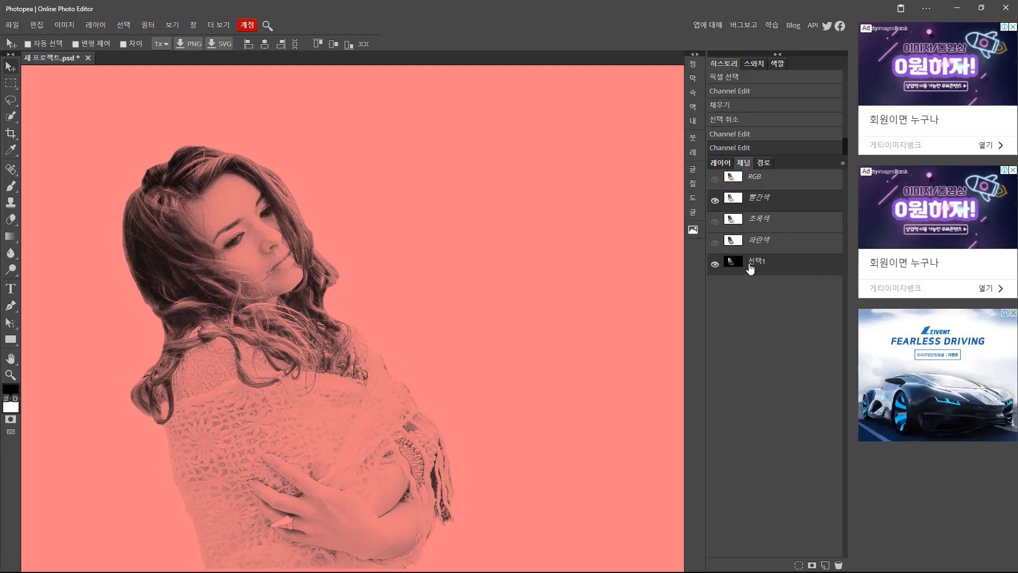
- Compare the cut-out woman with the original photo by showing and hiding the photo layer beneath it
{"action": "left_click", "coordinate": [718, 163]}
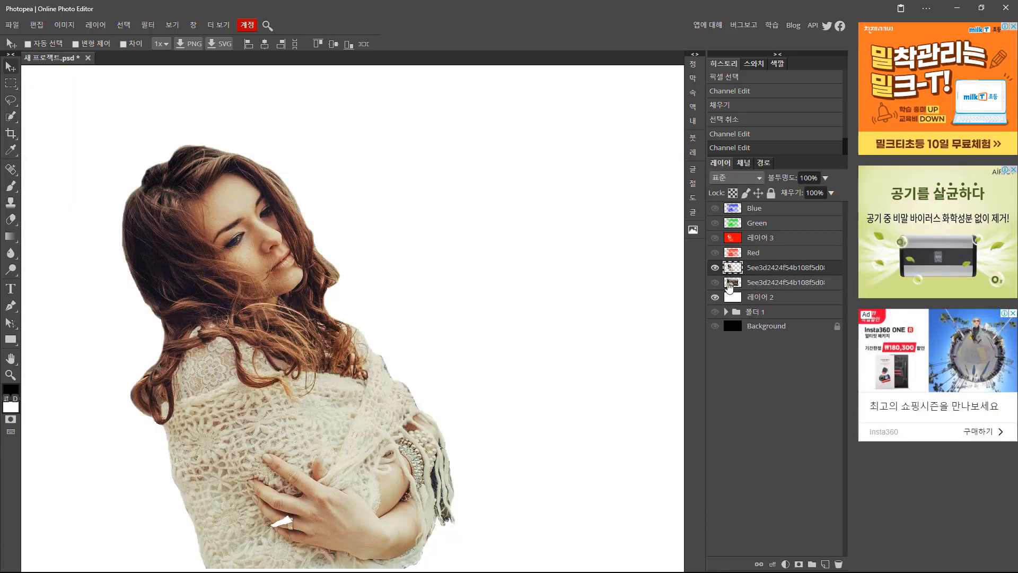
{"action": "left_click", "coordinate": [715, 283]}
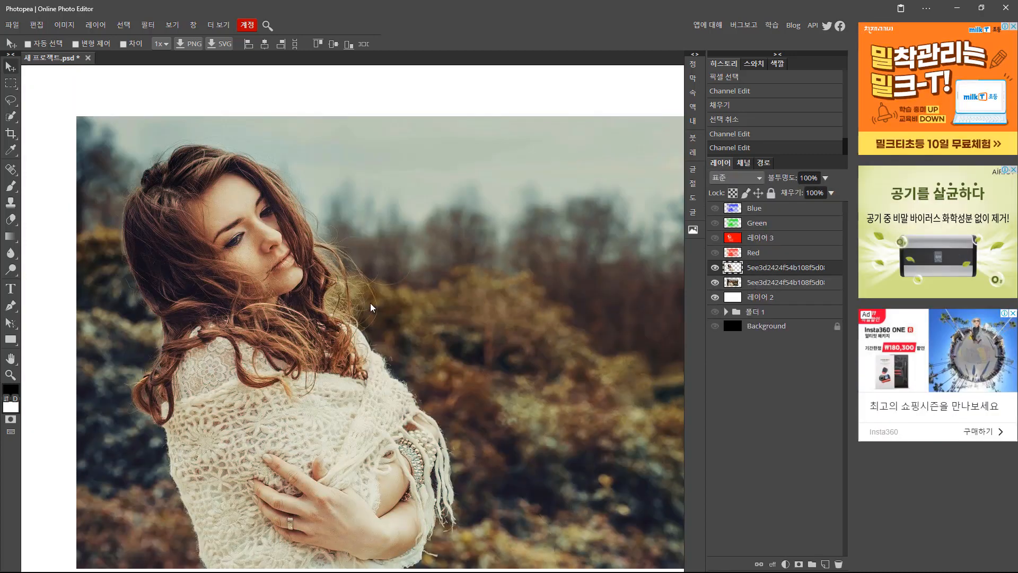
{"action": "scroll", "coordinate": [414, 293], "scroll_direction": "down", "scroll_amount": 1}
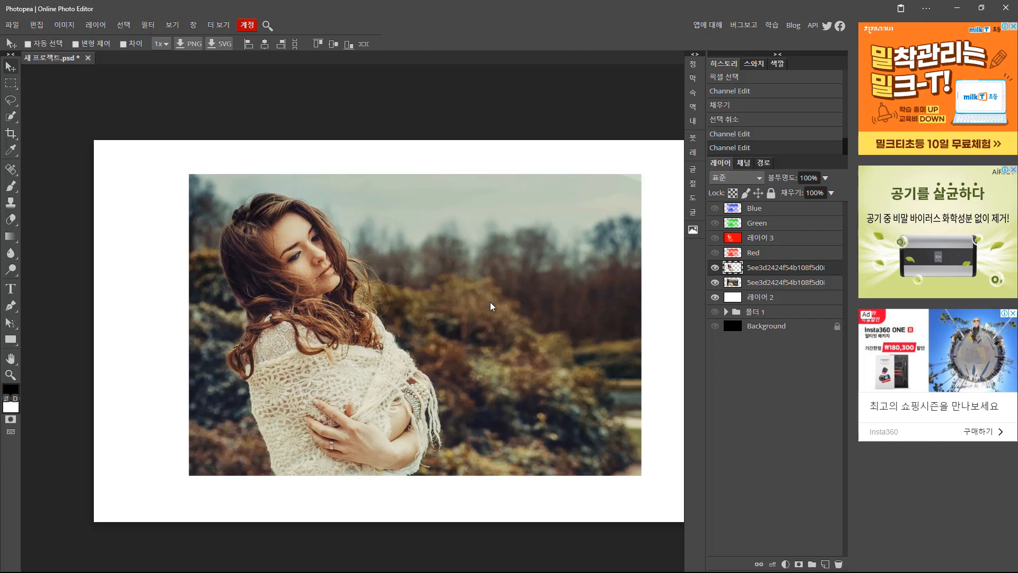
{"action": "left_click", "coordinate": [715, 281]}
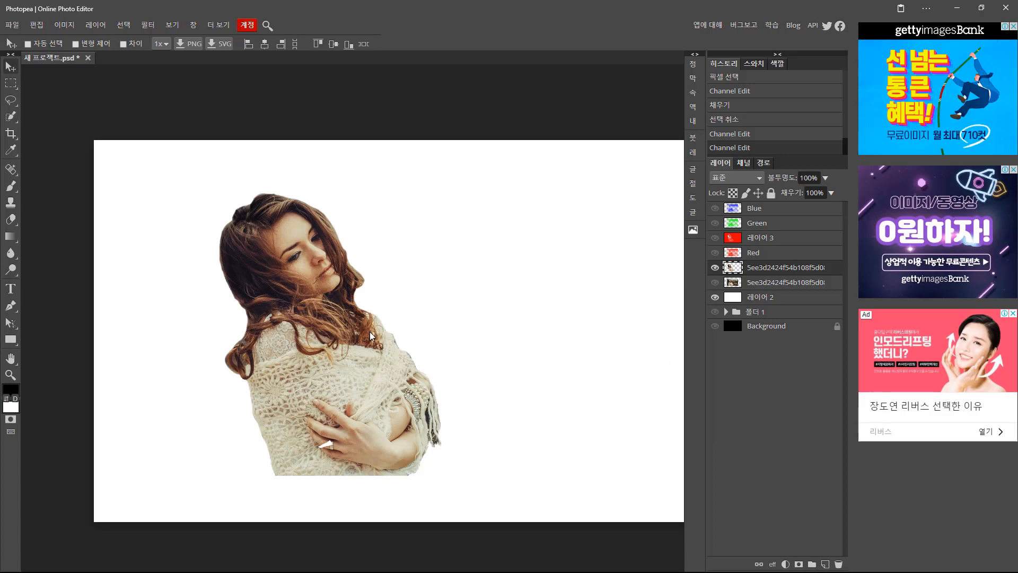
- Load the cut-out woman layer's outline as a selection and fill it with black in a new alpha channel
{"action": "left_click", "coordinate": [731, 273], "text": "ctrl"}
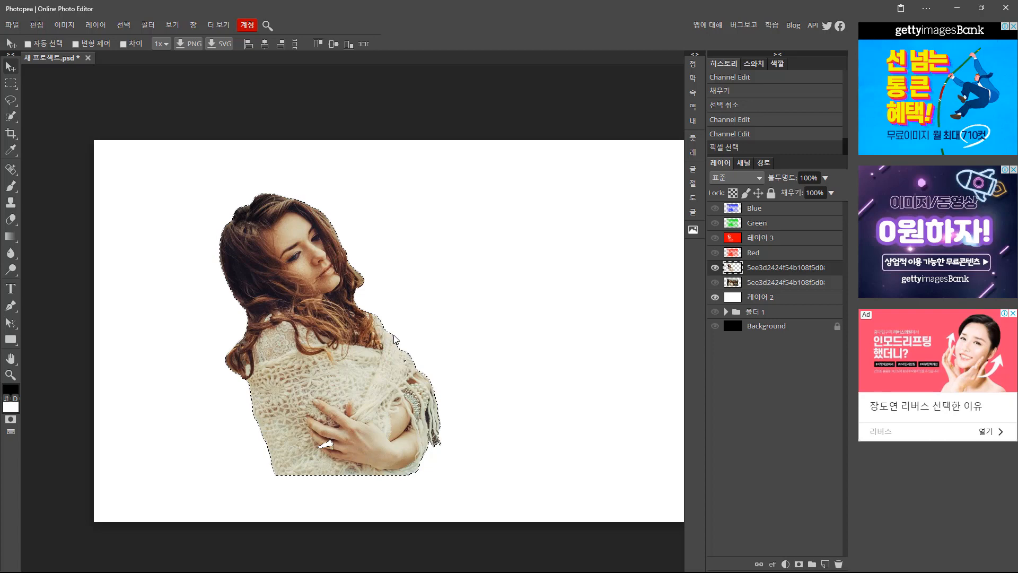
{"action": "left_click", "coordinate": [743, 163]}
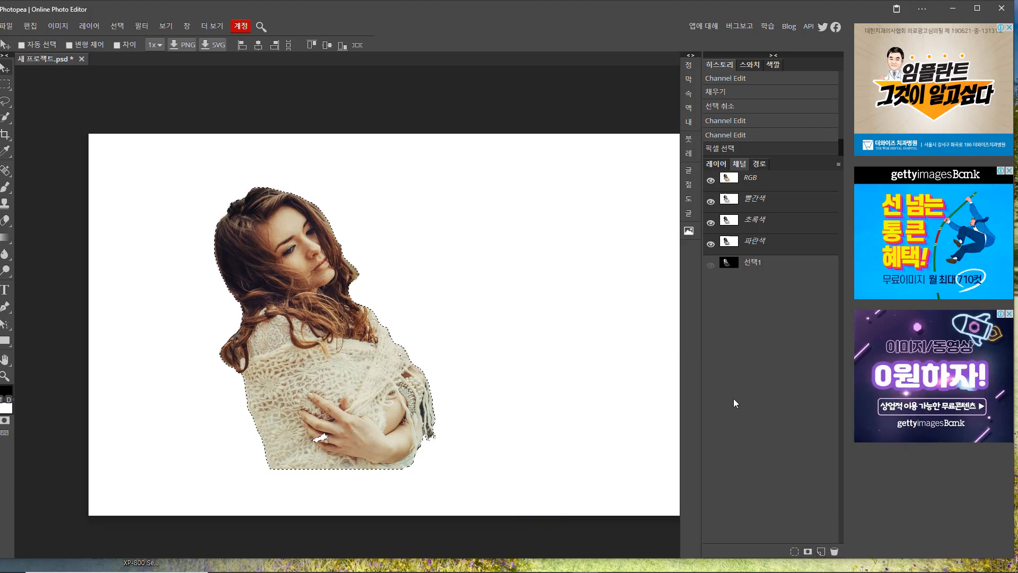
{"action": "left_click", "coordinate": [820, 551]}
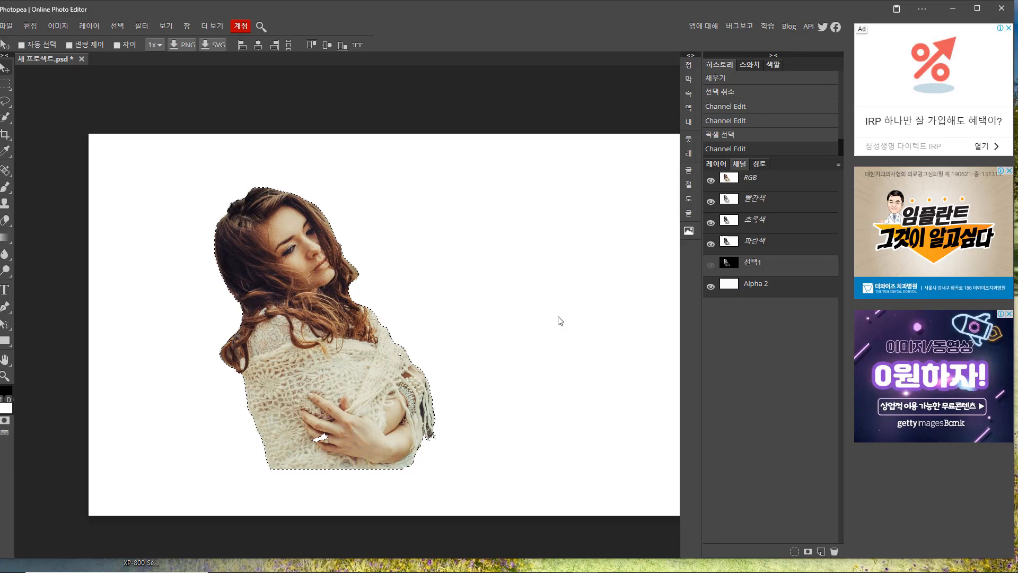
{"action": "key", "text": "alt+BackSpace"}
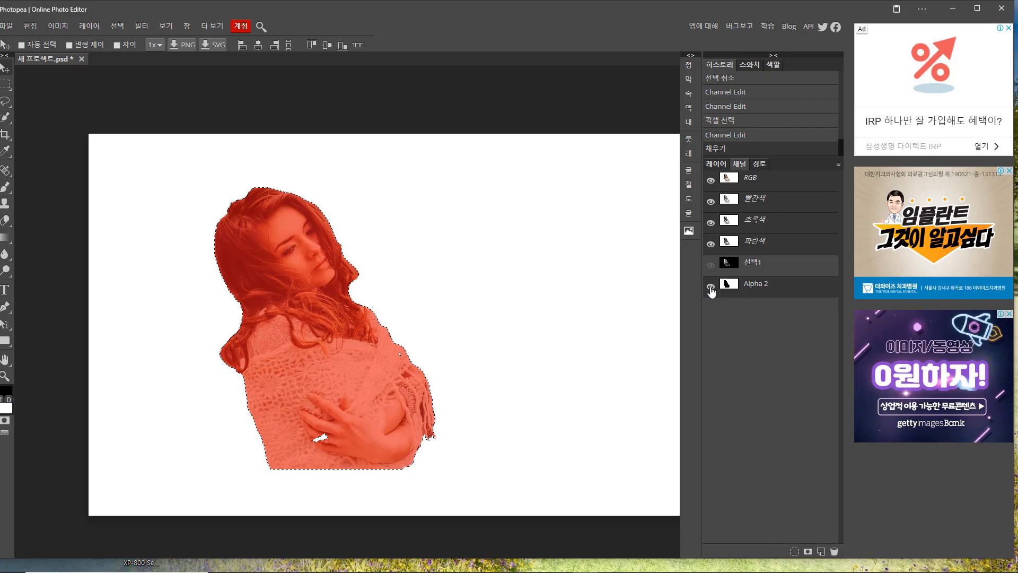
- Rename the new alpha channel as 여자모델, hide its overlay, and clear the selection
{"action": "double_click", "coordinate": [756, 284]}
{"action": "type", "text": "세"}
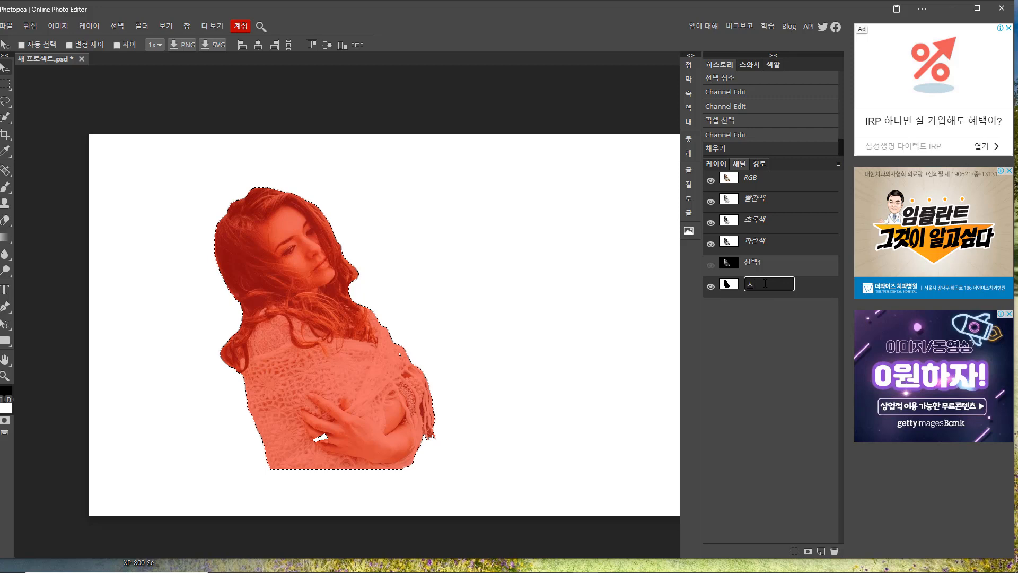
{"action": "type", "text": "여자모델"}
{"action": "key", "text": "Return"}
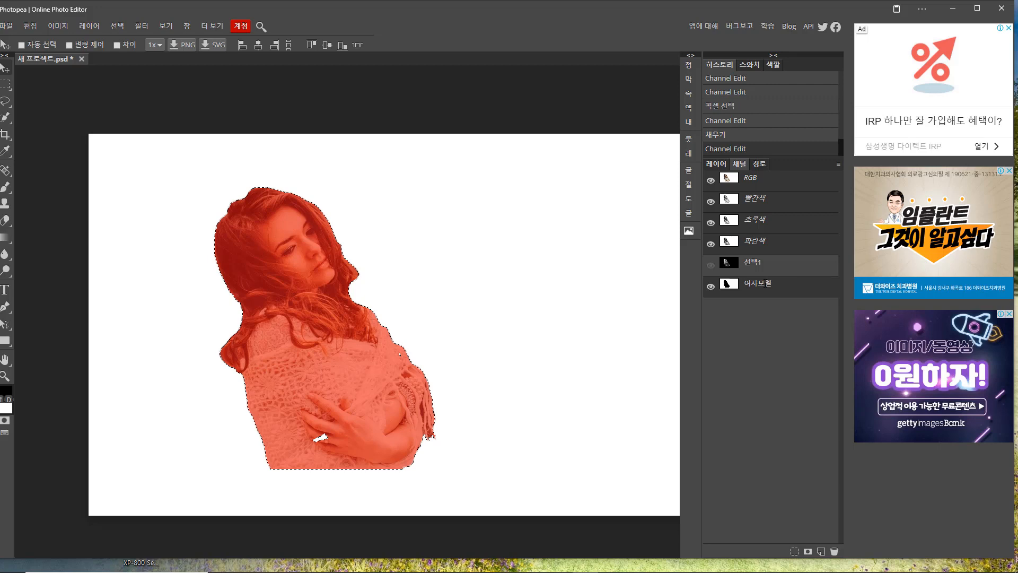
{"action": "left_click", "coordinate": [710, 287]}
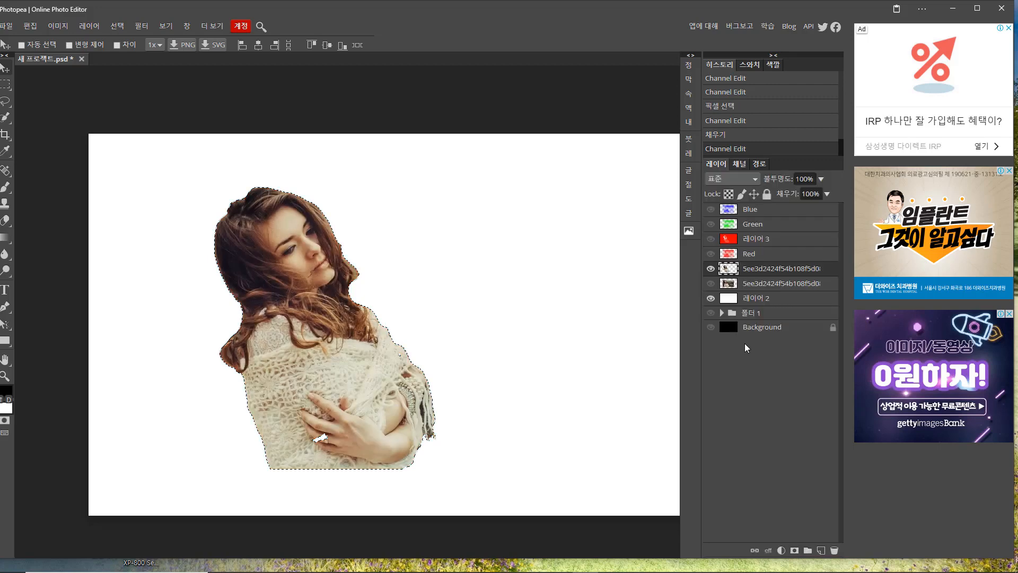
{"action": "key", "text": "ctrl+d"}
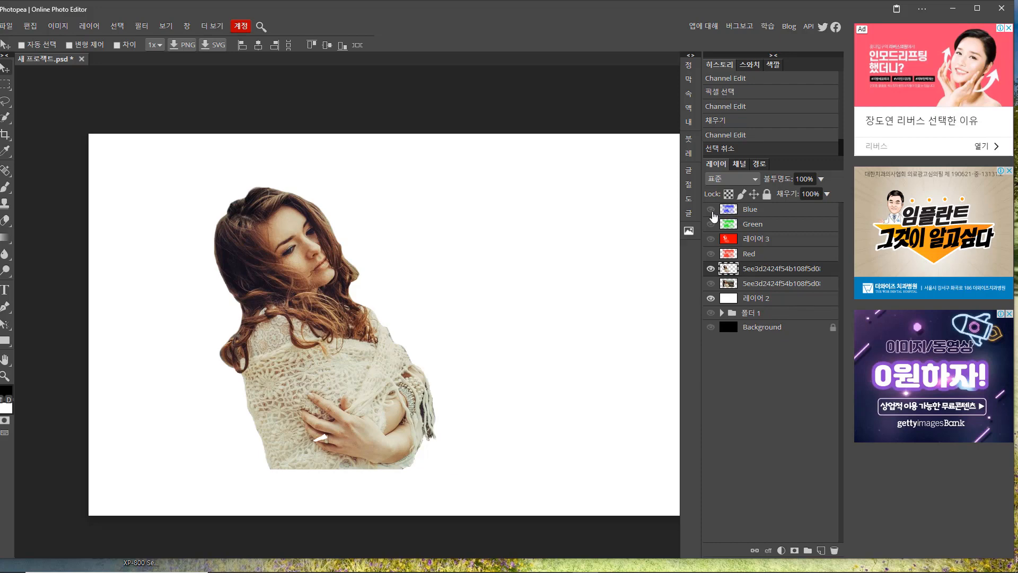
- Show the Blue layer without the cut-out woman and examine the fine hair strands up close
{"action": "left_click", "coordinate": [711, 209]}
{"action": "left_click", "coordinate": [711, 269]}
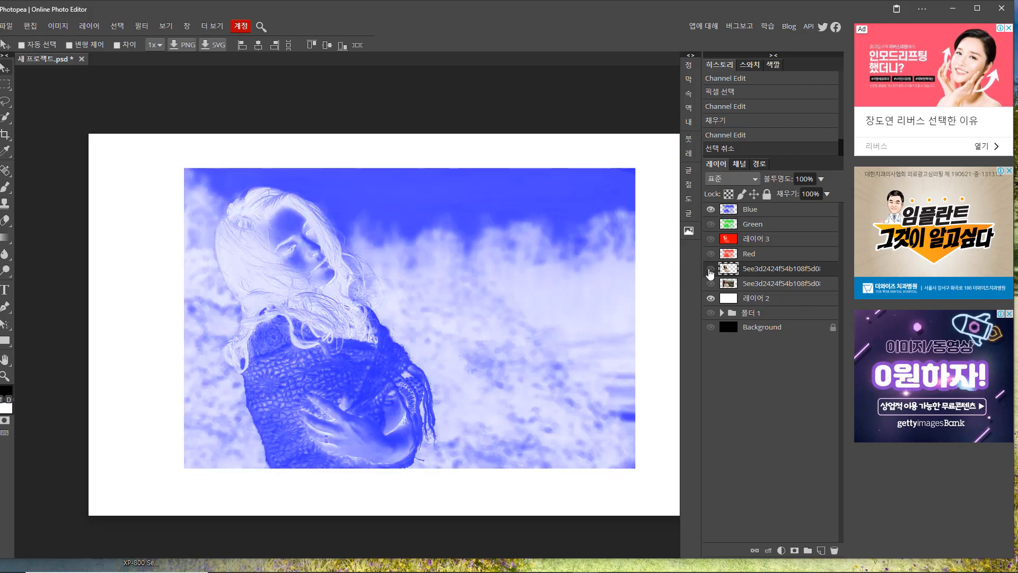
{"action": "left_click", "coordinate": [343, 306], "text": "ctrl"}
{"action": "left_click", "coordinate": [342, 306], "text": "ctrl"}
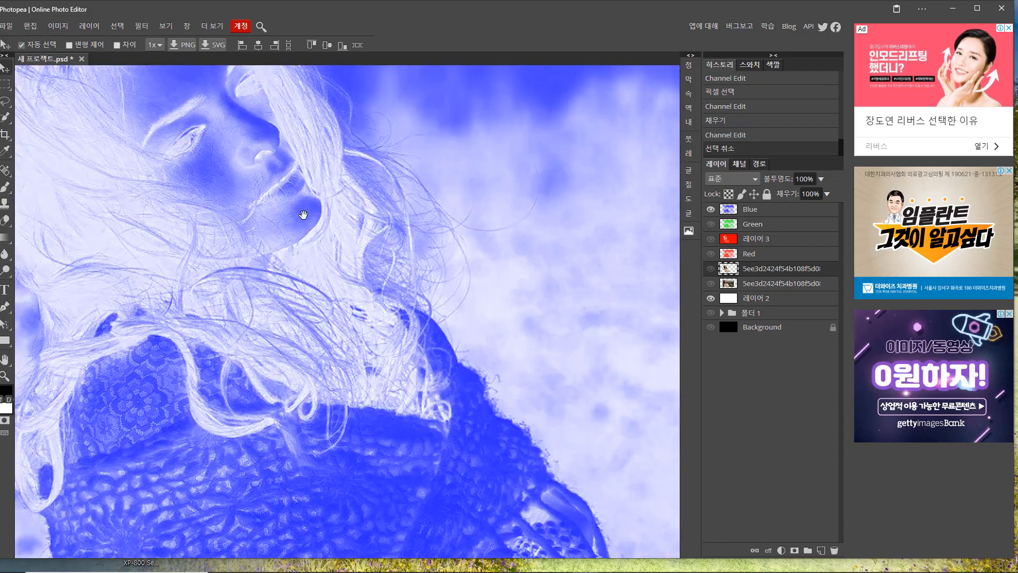
{"action": "key", "text": "ctrl+minus"}
{"action": "key", "text": "ctrl+minus"}
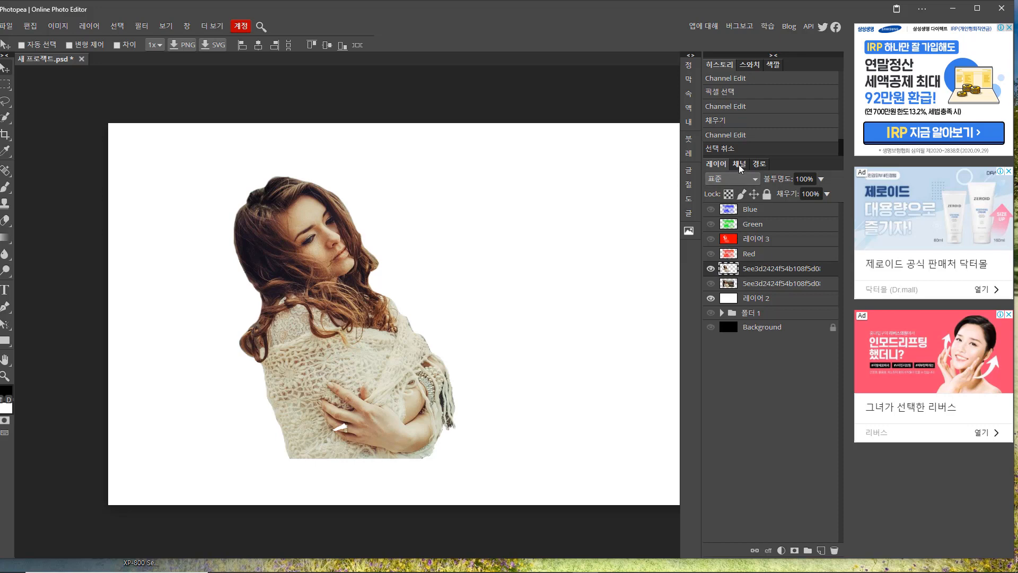
- Show only the red channel and examine the woman's hair strands up close in greyscale
{"action": "left_click", "coordinate": [741, 166]}
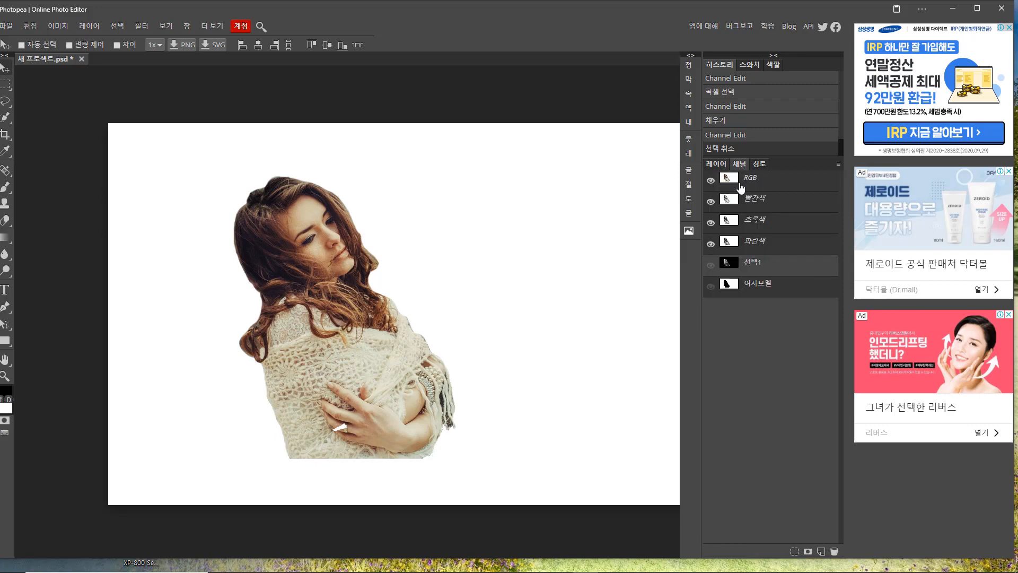
{"action": "left_click", "coordinate": [745, 202]}
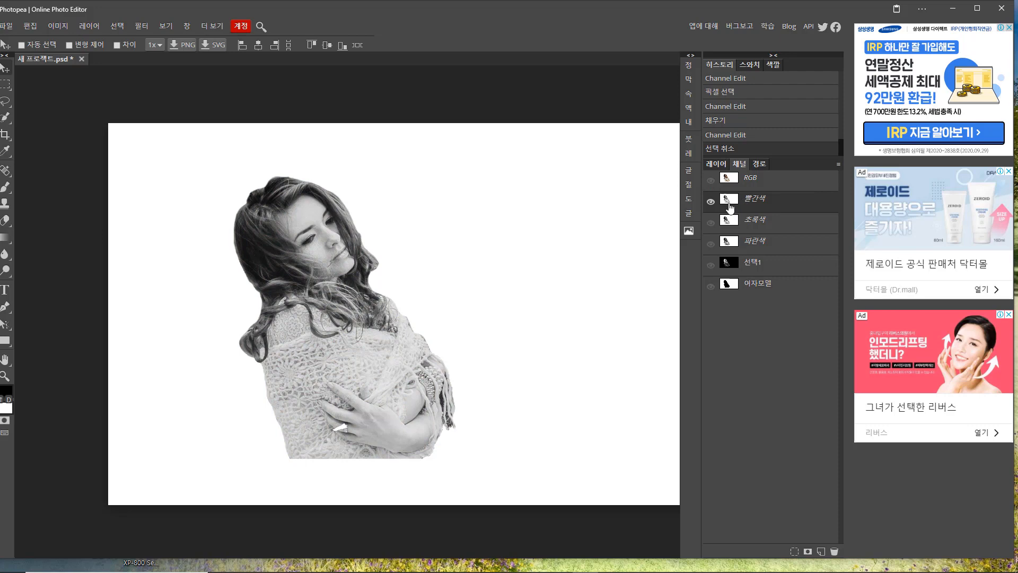
{"action": "left_click", "coordinate": [322, 292], "text": "ctrl"}
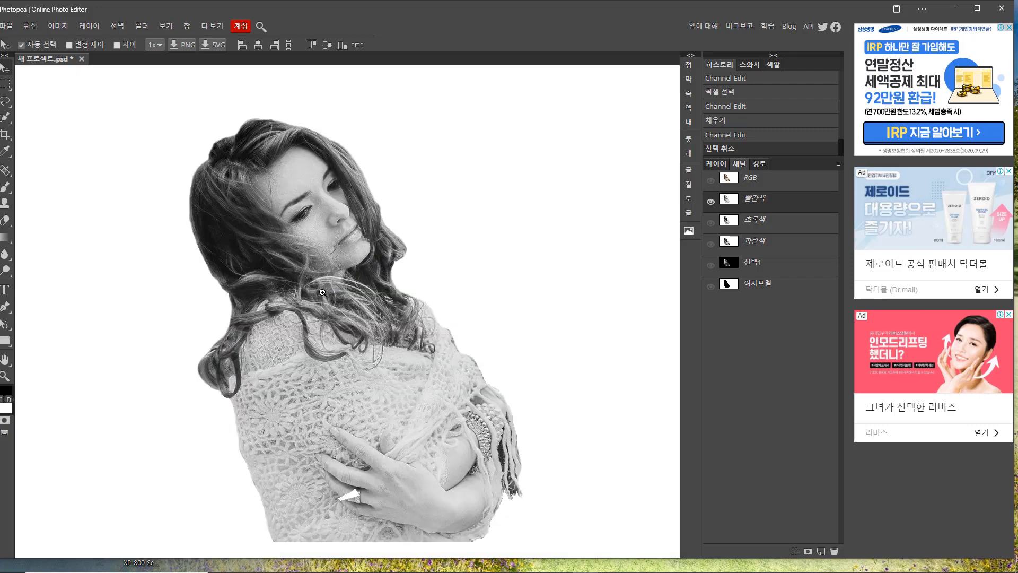
{"action": "left_click", "coordinate": [323, 292], "text": "ctrl"}
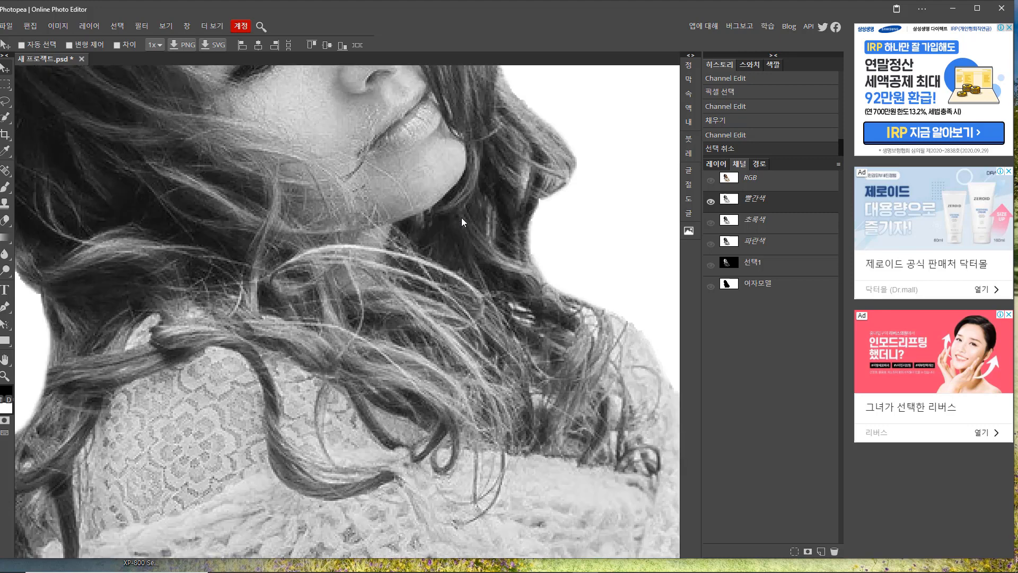
{"action": "left_click_drag", "start_coordinate": [434, 208], "coordinate": [450, 285]}
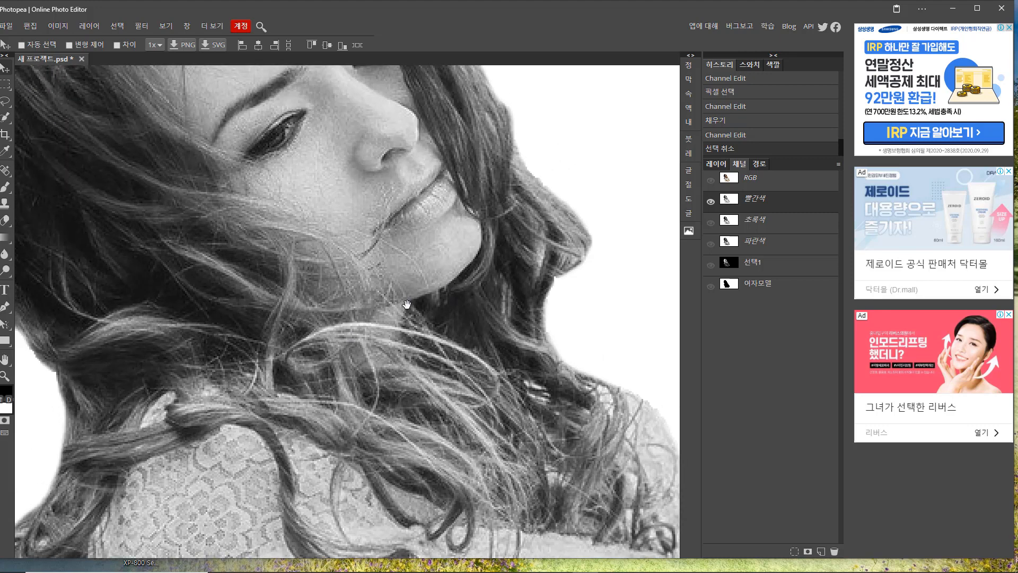
{"action": "scroll", "coordinate": [406, 306], "scroll_direction": "down", "scroll_amount": 5}
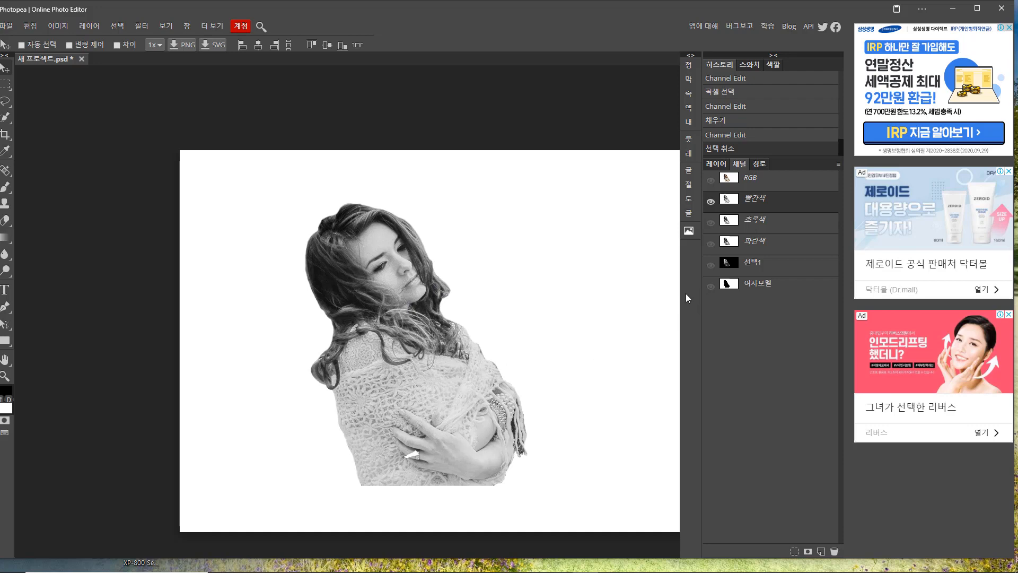
- Try loading the 선택1 channel as a selection and clear it again
{"action": "left_click", "coordinate": [727, 262], "text": "ctrl"}
{"action": "key", "text": "ctrl+d"}
{"action": "left_click", "coordinate": [727, 262], "text": "ctrl"}
{"action": "key", "text": "ctrl+d"}
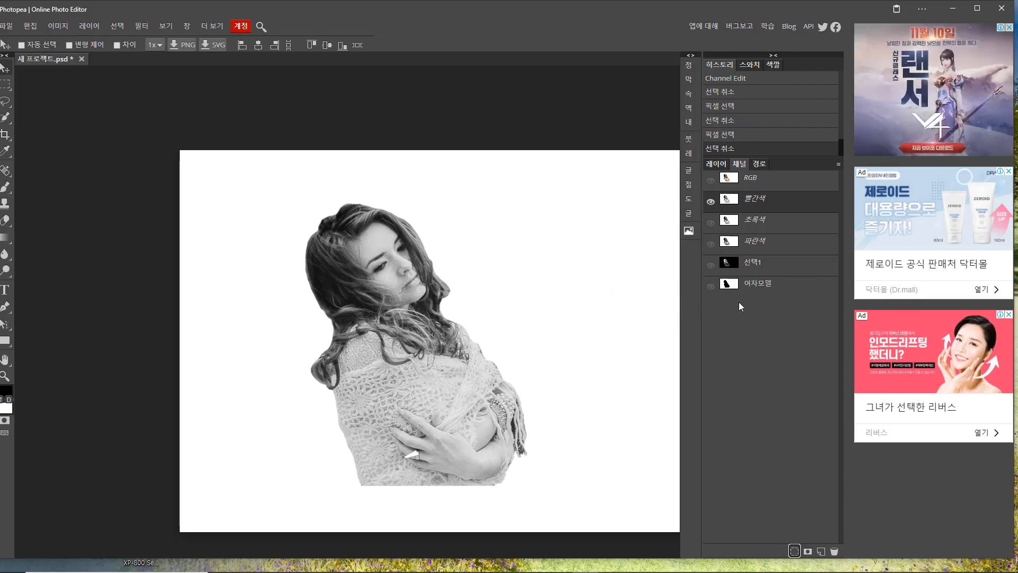
- Load the red channel's bright areas as a selection and view it over the full-color layers
{"action": "left_click", "coordinate": [793, 552]}
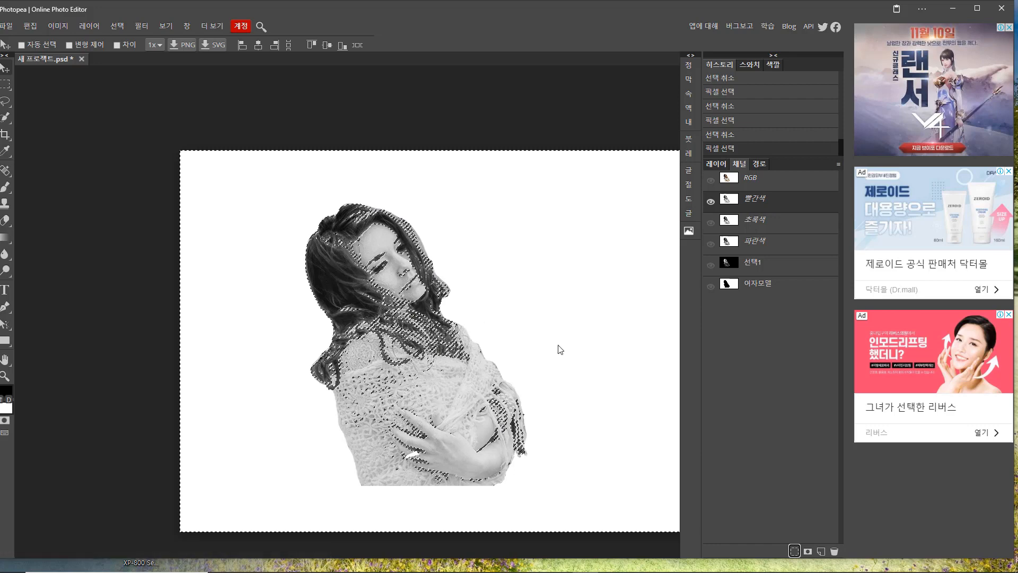
{"action": "left_click", "coordinate": [716, 164]}
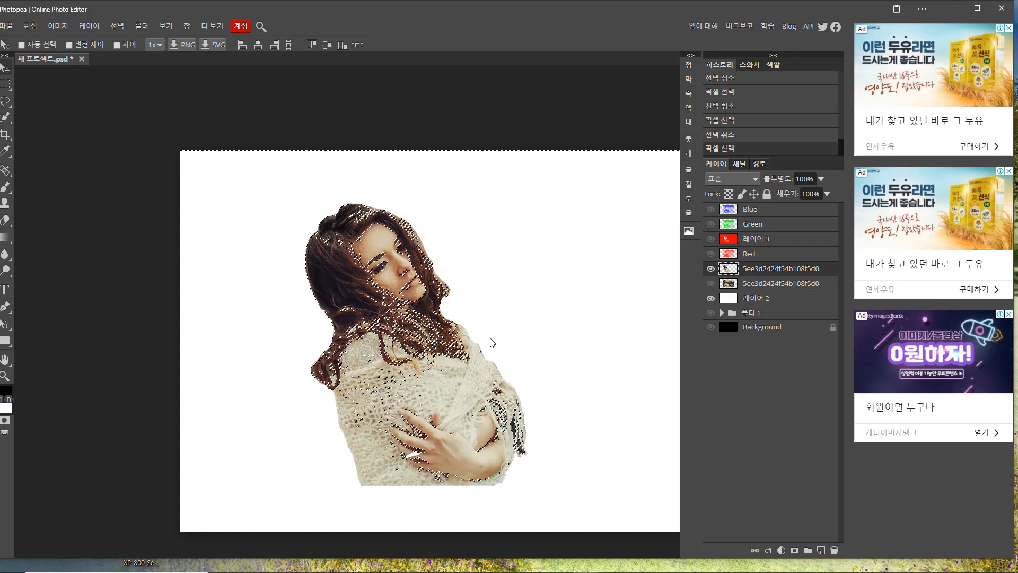
{"action": "left_click", "coordinate": [711, 271]}
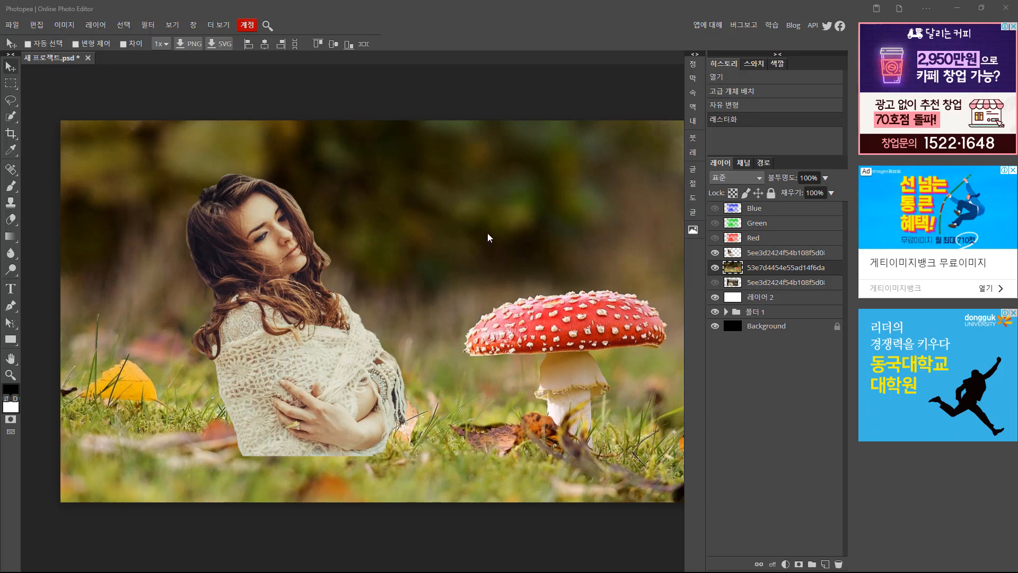
- Load the cut-out woman layer's outline as a selection over the mushroom photo
{"action": "scroll", "coordinate": [489, 229], "scroll_direction": "up", "scroll_amount": 2}
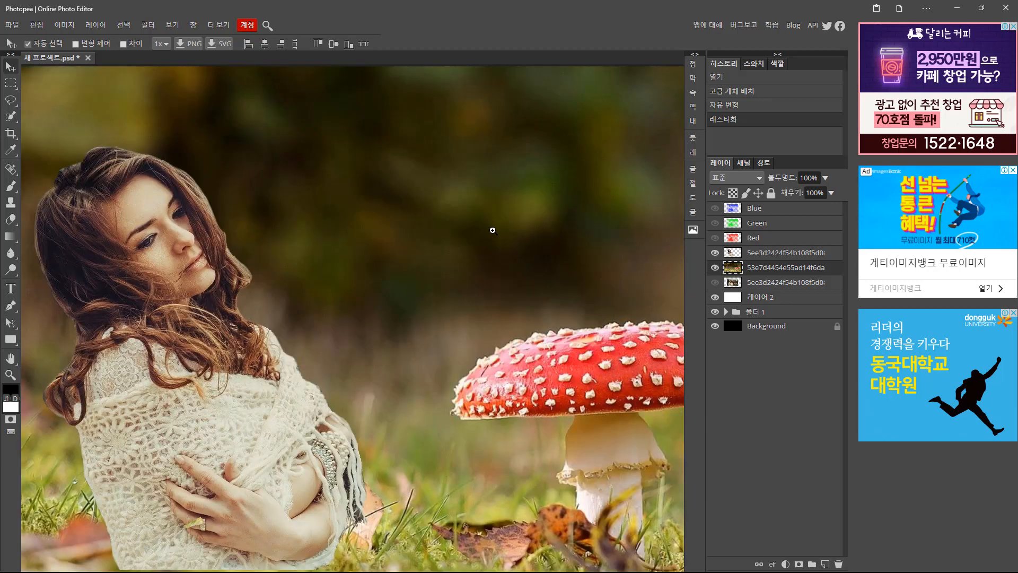
{"action": "scroll", "coordinate": [491, 229], "scroll_direction": "down", "scroll_amount": 3}
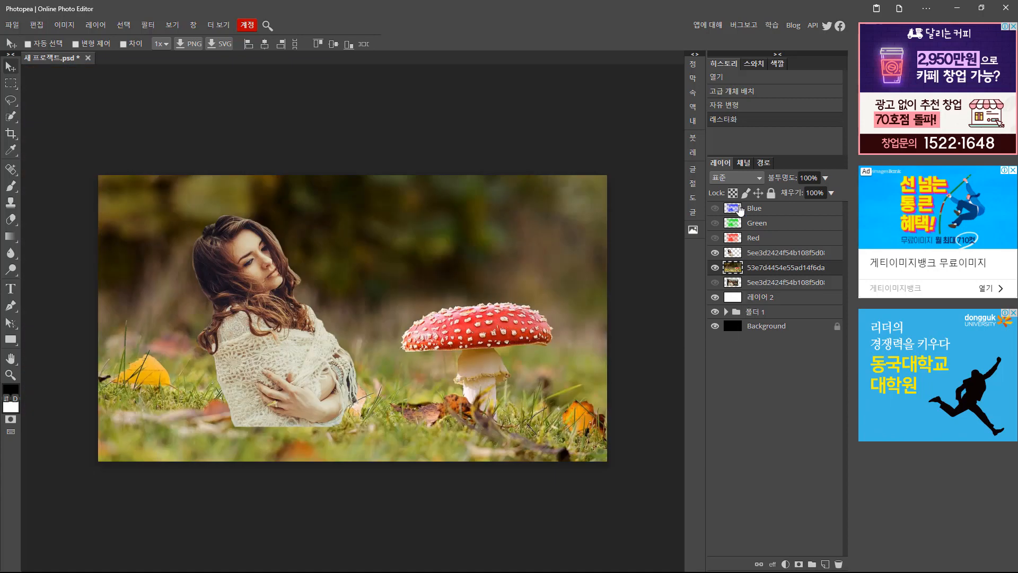
{"action": "left_click", "coordinate": [744, 164]}
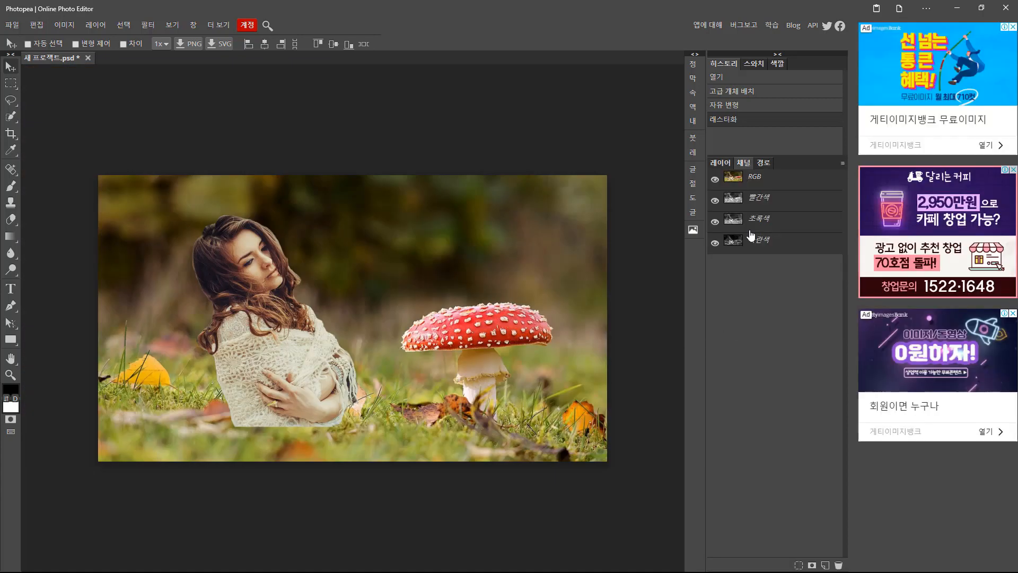
{"action": "left_click", "coordinate": [734, 254]}
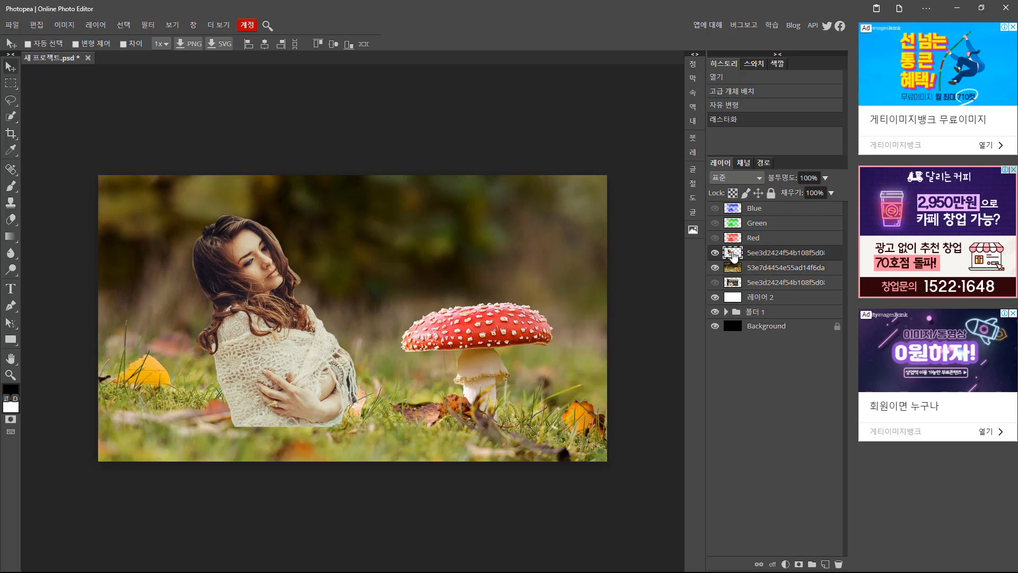
{"action": "left_click", "coordinate": [734, 256], "text": "ctrl"}
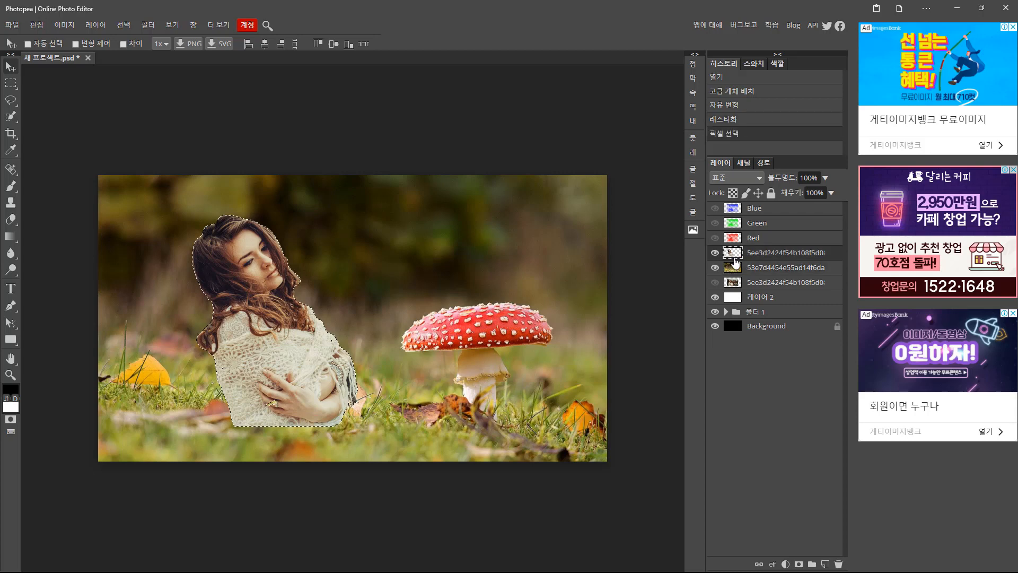
- Create a new alpha channel and fill the woman-shaped selection in it with black and then with white
{"action": "left_click", "coordinate": [744, 164]}
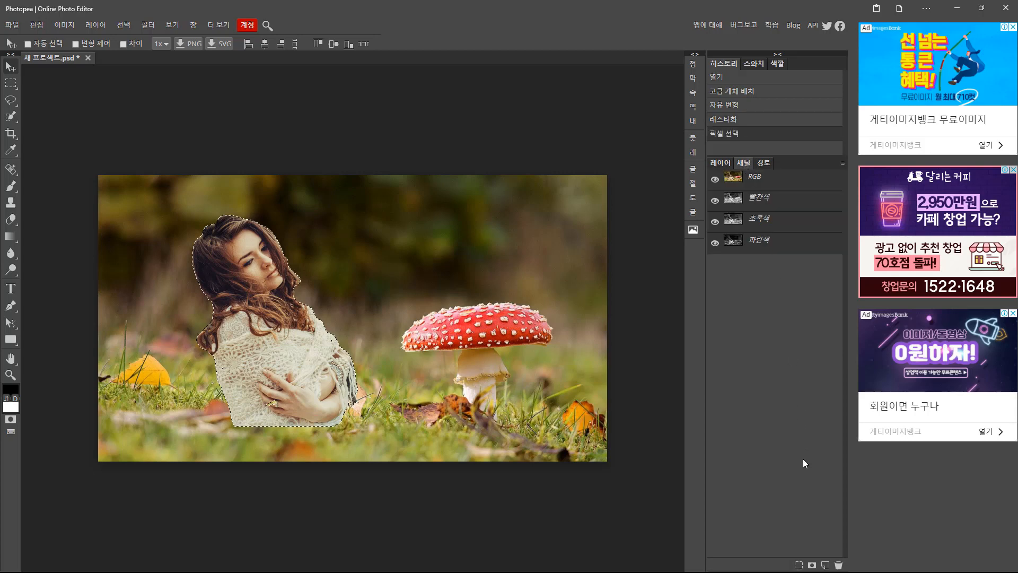
{"action": "left_click", "coordinate": [799, 565]}
{"action": "left_click", "coordinate": [825, 566]}
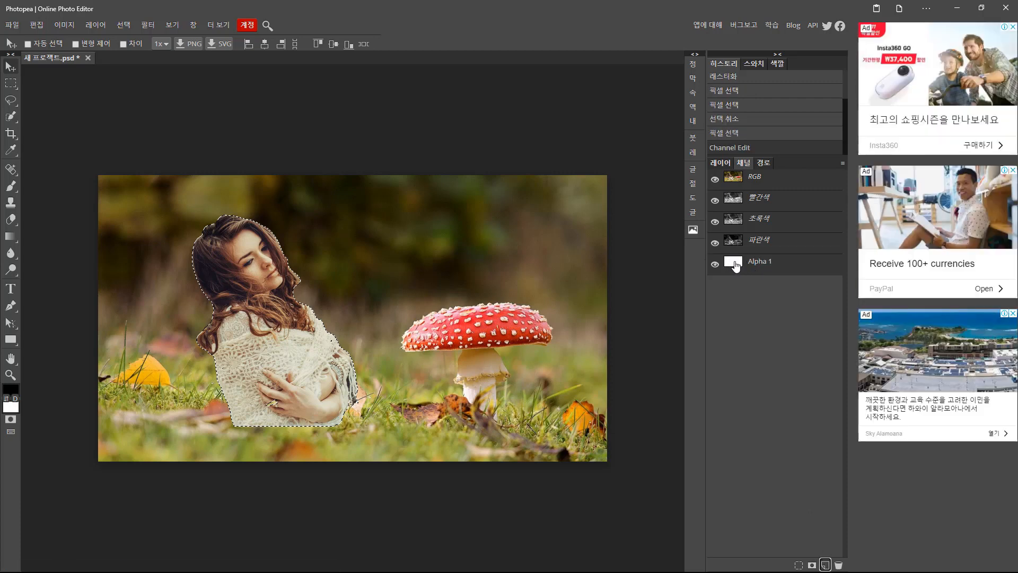
{"action": "key", "text": "alt+BackSpace"}
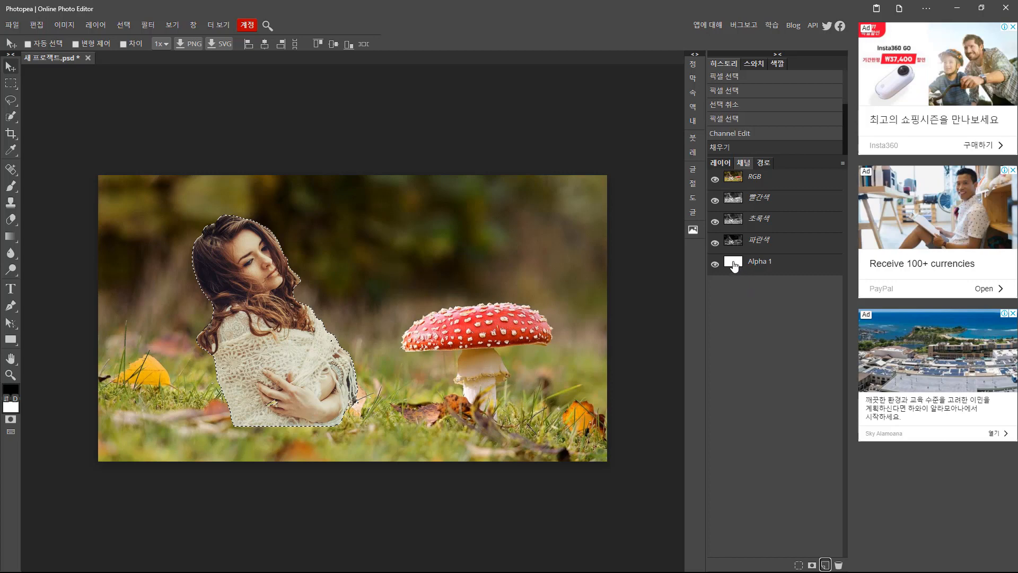
{"action": "key", "text": "ctrl+BackSpace"}
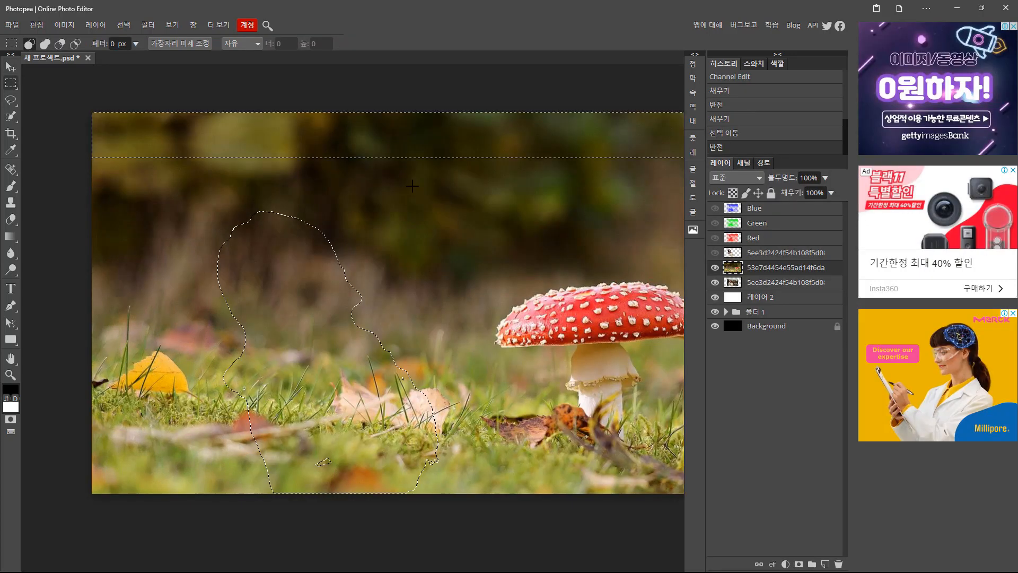
- Invert the selection on the mushroom photo and briefly hide and show that layer
{"action": "left_click", "coordinate": [124, 25]}
{"action": "left_click", "coordinate": [138, 70]}
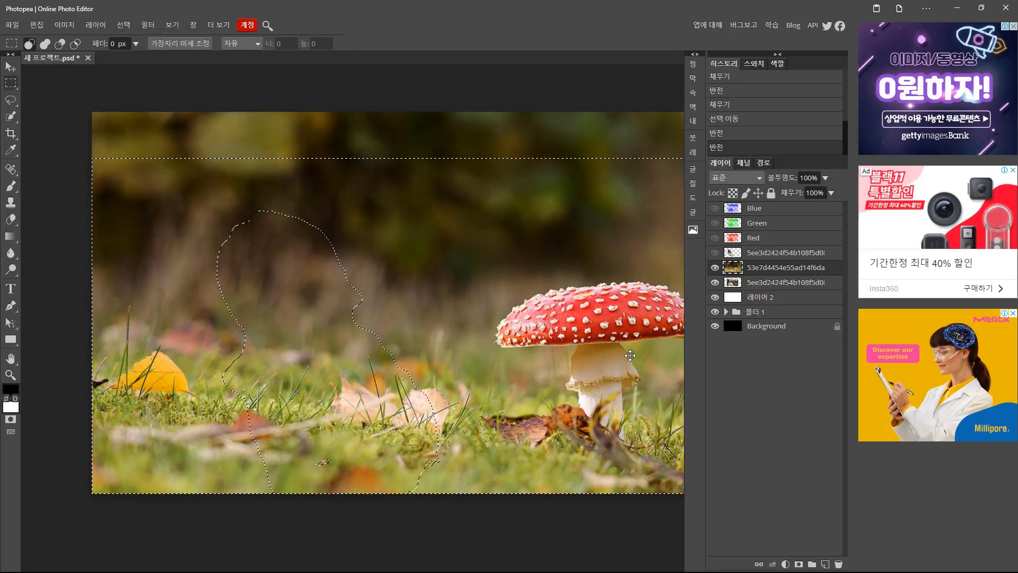
{"action": "left_click", "coordinate": [714, 268]}
{"action": "left_click", "coordinate": [715, 268]}
- Try a Brightness/Contrast adjustment with brightness 138 on the mushroom photo around the woman's silhouette, then reset and cancel it
{"action": "left_click", "coordinate": [68, 24]}
{"action": "mouse_move", "coordinate": [85, 40]}
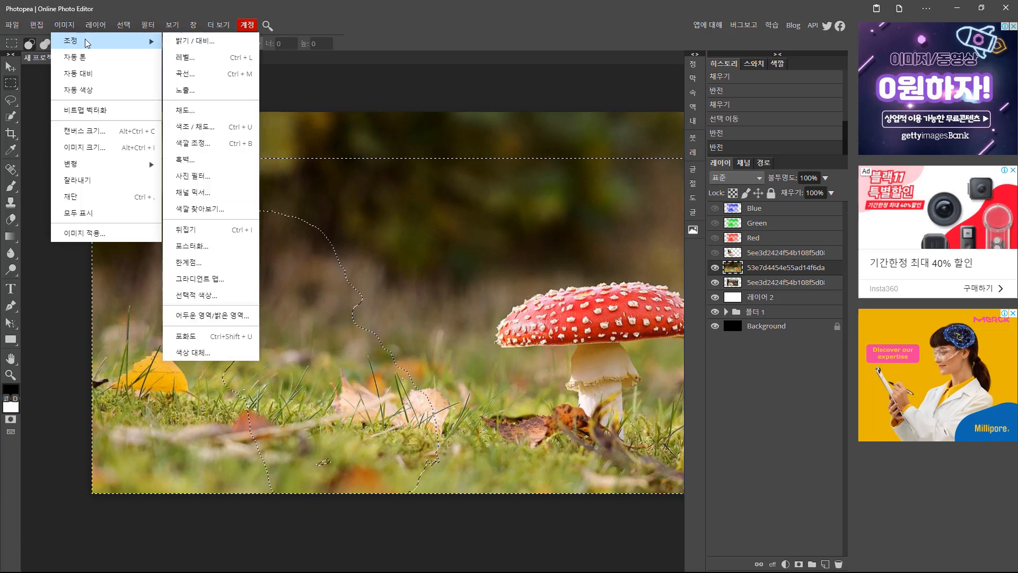
{"action": "left_click", "coordinate": [207, 41]}
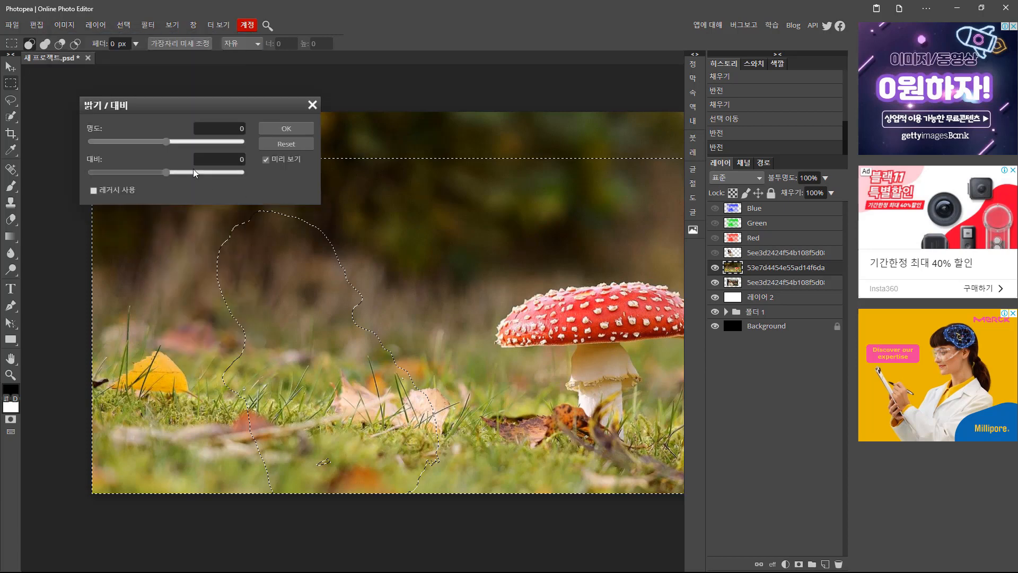
{"action": "left_click_drag", "start_coordinate": [181, 143], "coordinate": [236, 145]}
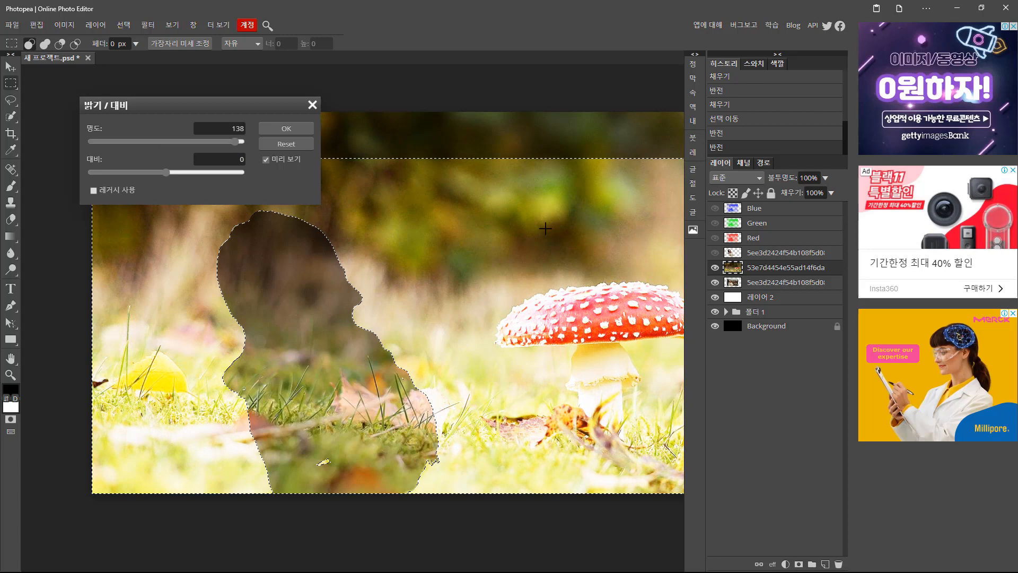
{"action": "left_click", "coordinate": [286, 144]}
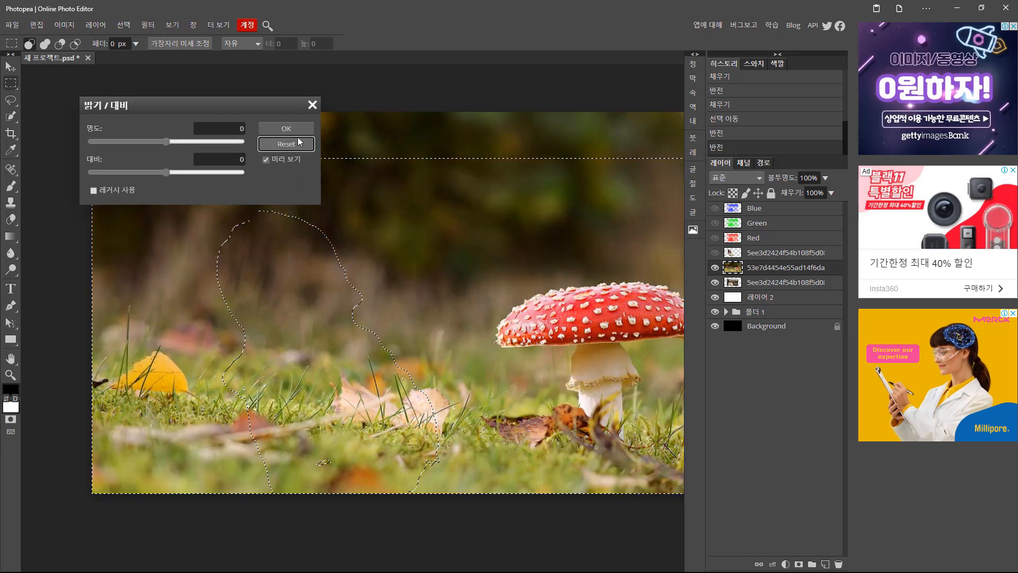
{"action": "left_click", "coordinate": [311, 105]}
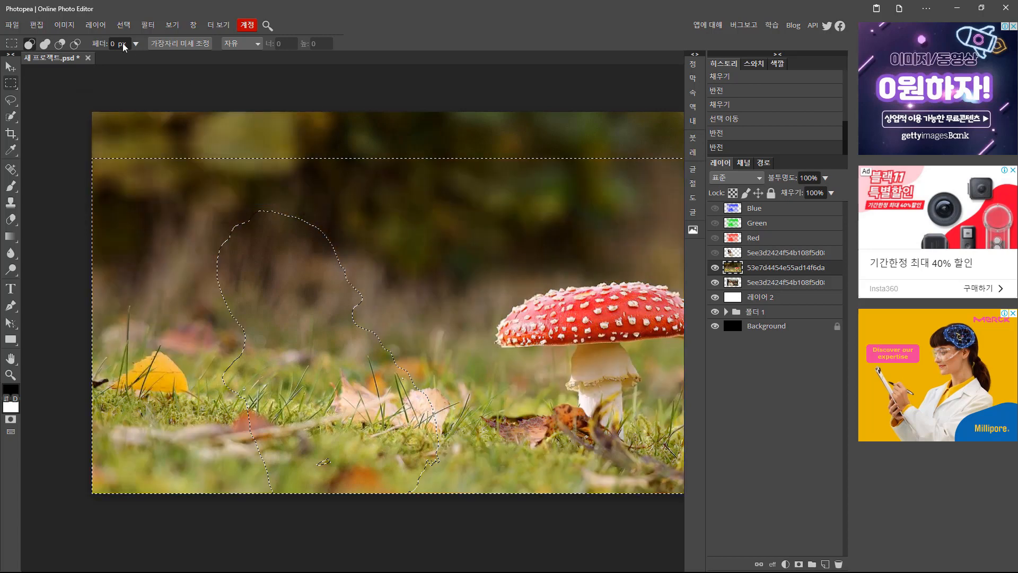
- Invert the selection back to the woman's silhouette and the upper strip, and try raising the brightness there
{"action": "left_click", "coordinate": [125, 27]}
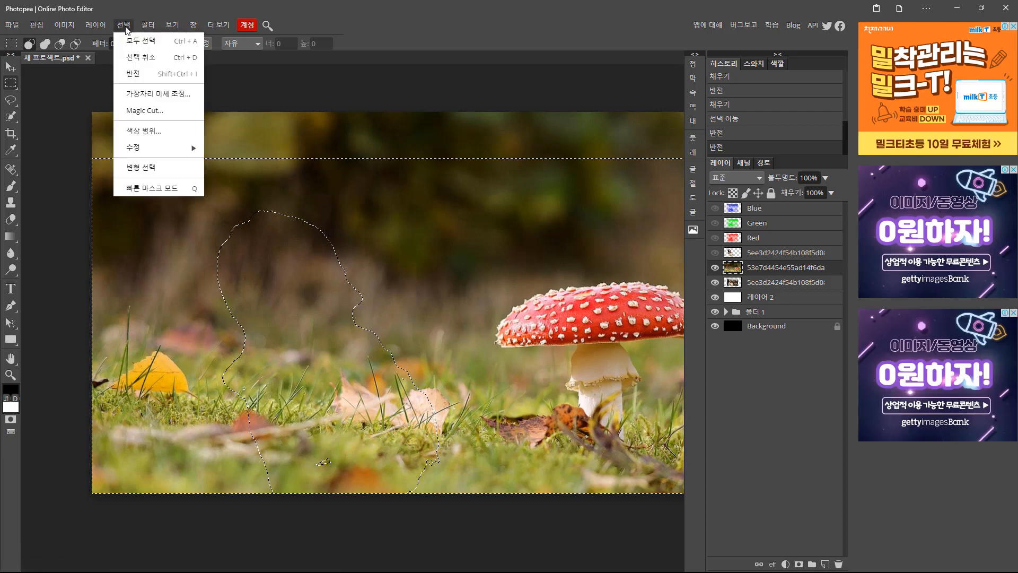
{"action": "left_click", "coordinate": [146, 73]}
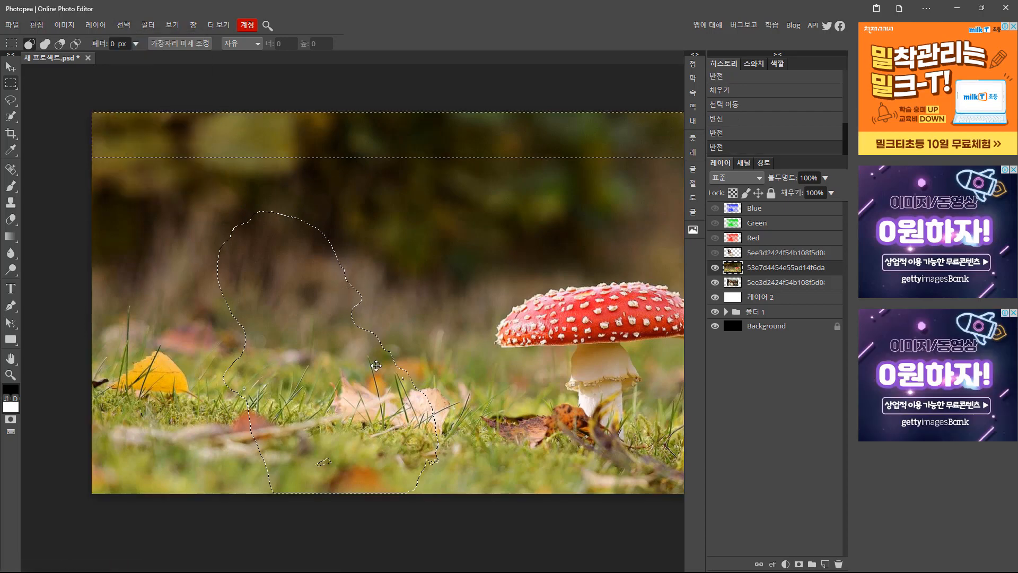
{"action": "left_click", "coordinate": [66, 25]}
{"action": "mouse_move", "coordinate": [106, 41]}
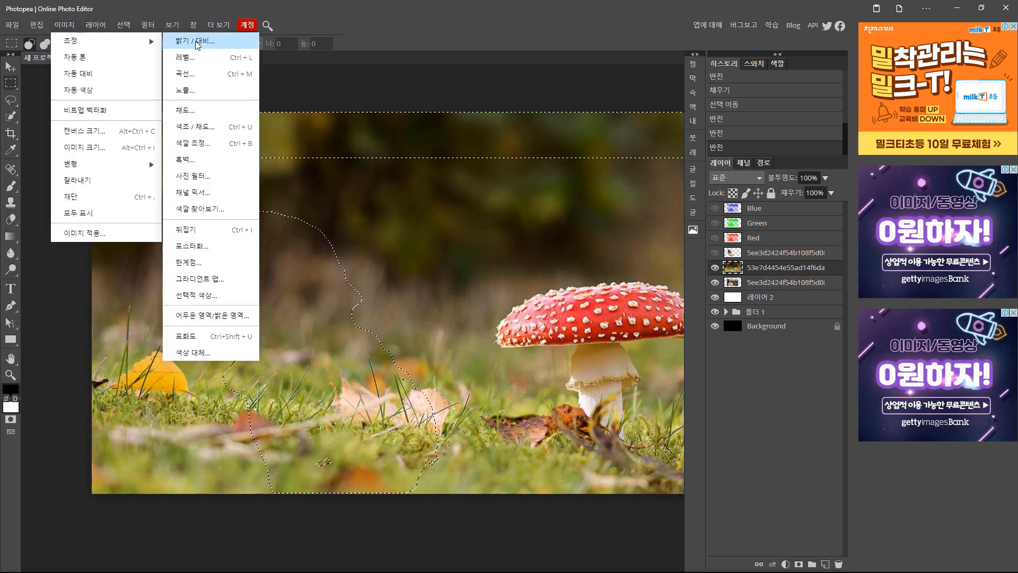
{"action": "left_click", "coordinate": [197, 42]}
{"action": "left_click_drag", "start_coordinate": [166, 142], "coordinate": [231, 147]}
{"action": "key", "text": "Escape"}
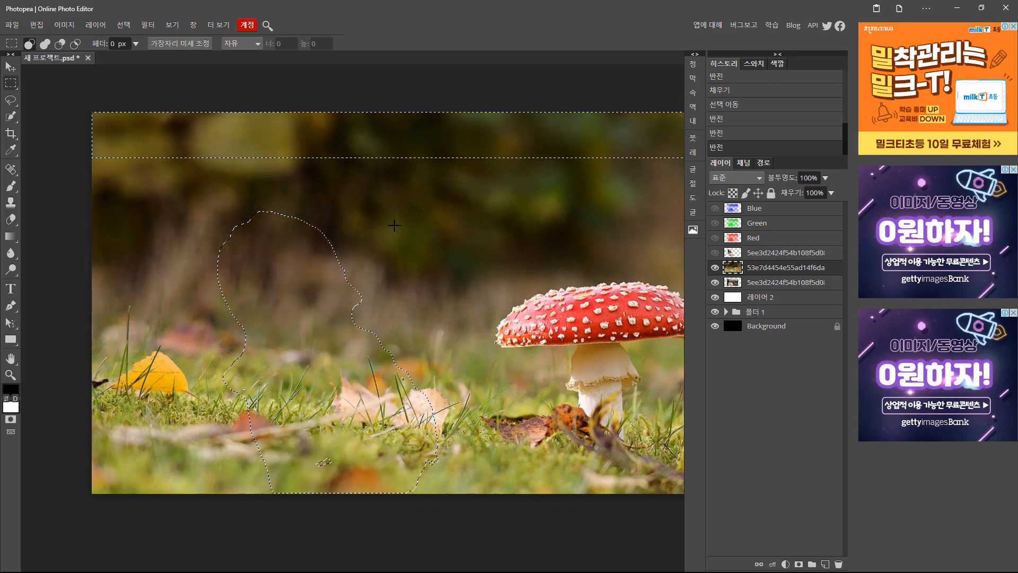
- Subtract the strip along the photo's upper edge from the selection, leaving only the woman's silhouette, and switch to the Move tool
{"action": "key", "text": "ctrl+minus"}
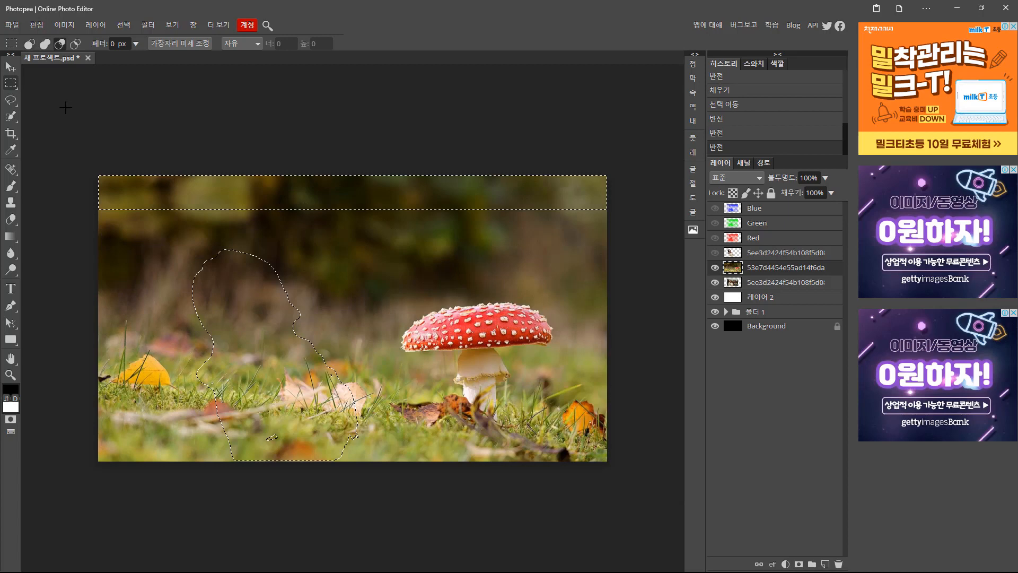
{"action": "left_click_drag", "start_coordinate": [62, 113], "coordinate": [621, 220]}
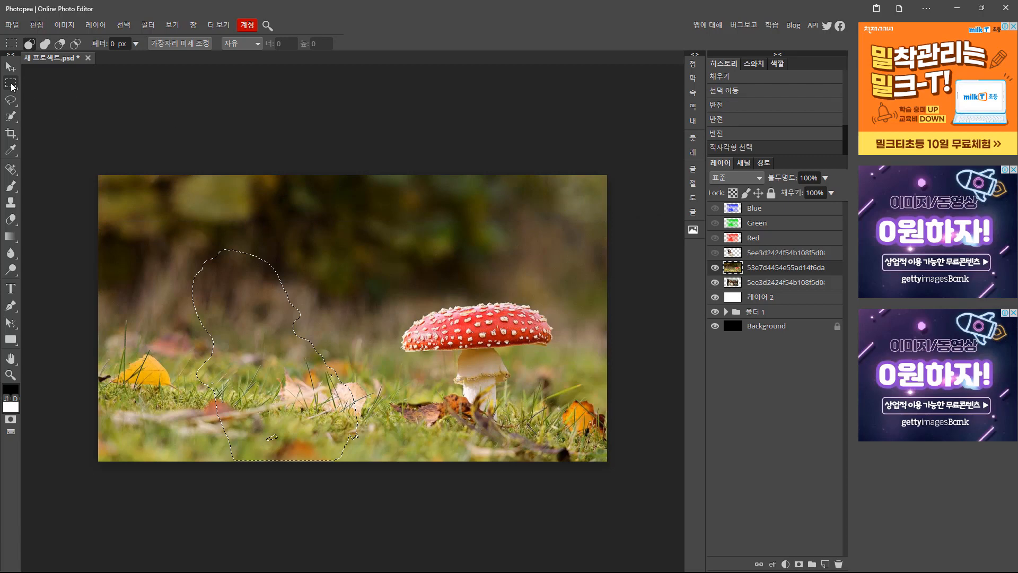
{"action": "left_click", "coordinate": [10, 66]}
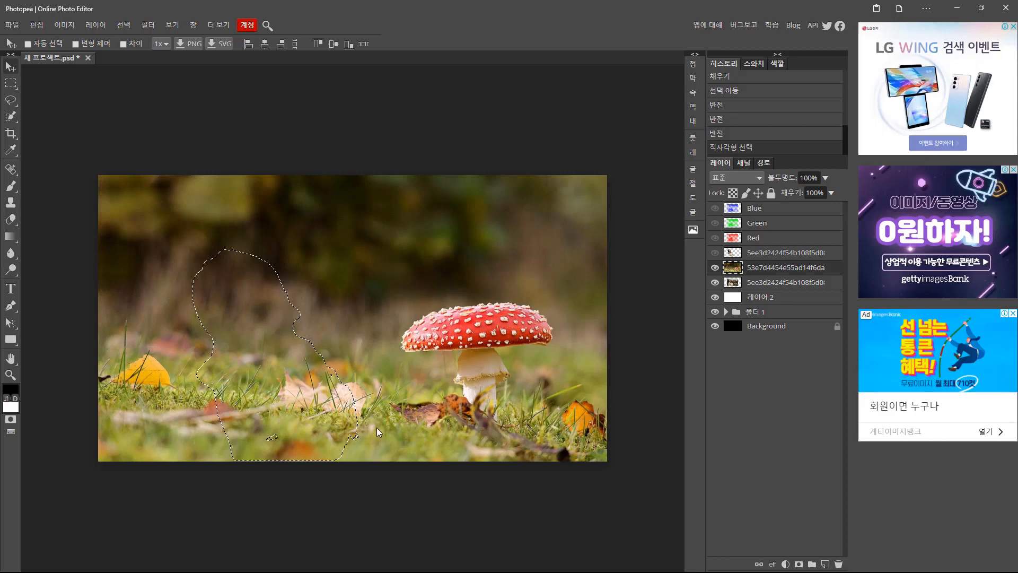
- Apply Hue/Saturation with hue 67 and saturation -100 to the mushroom photo inside the woman's silhouette, and deselect
{"action": "left_click", "coordinate": [65, 24]}
{"action": "mouse_move", "coordinate": [74, 41]}
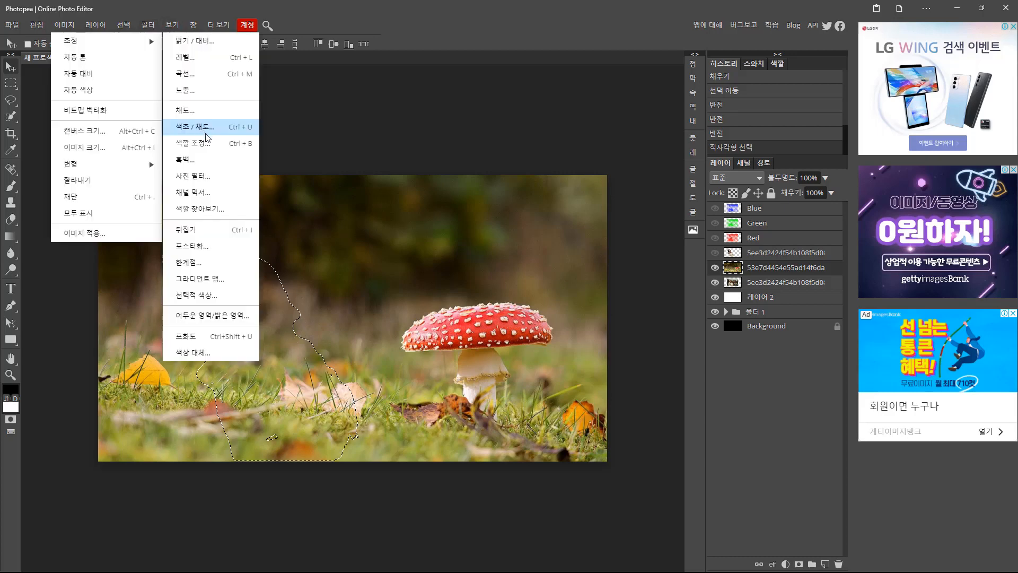
{"action": "left_click", "coordinate": [208, 127]}
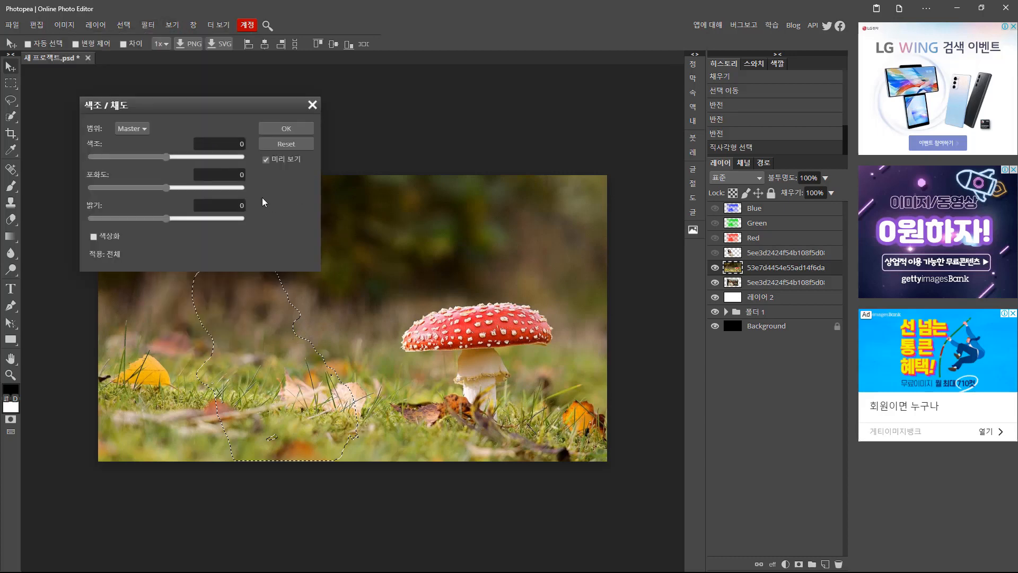
{"action": "left_click_drag", "start_coordinate": [169, 187], "coordinate": [77, 184]}
{"action": "left_click_drag", "start_coordinate": [166, 157], "coordinate": [193, 157]}
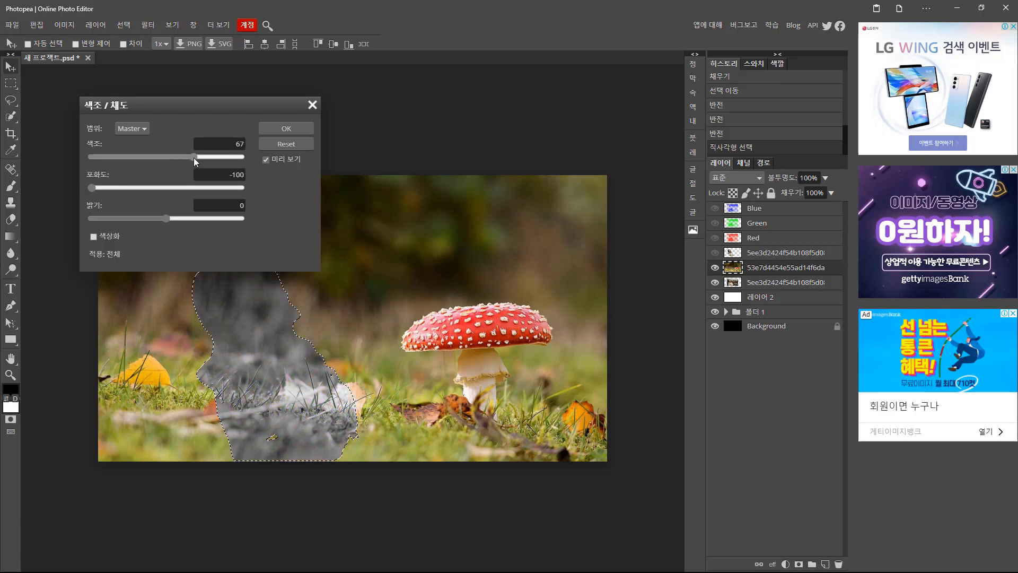
{"action": "left_click", "coordinate": [288, 130]}
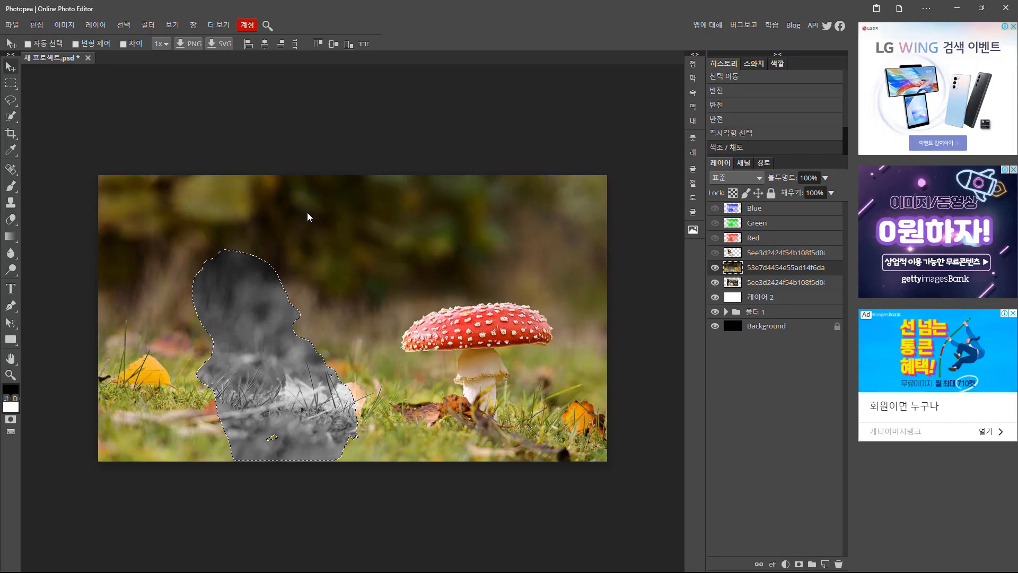
{"action": "key", "text": "ctrl+d"}
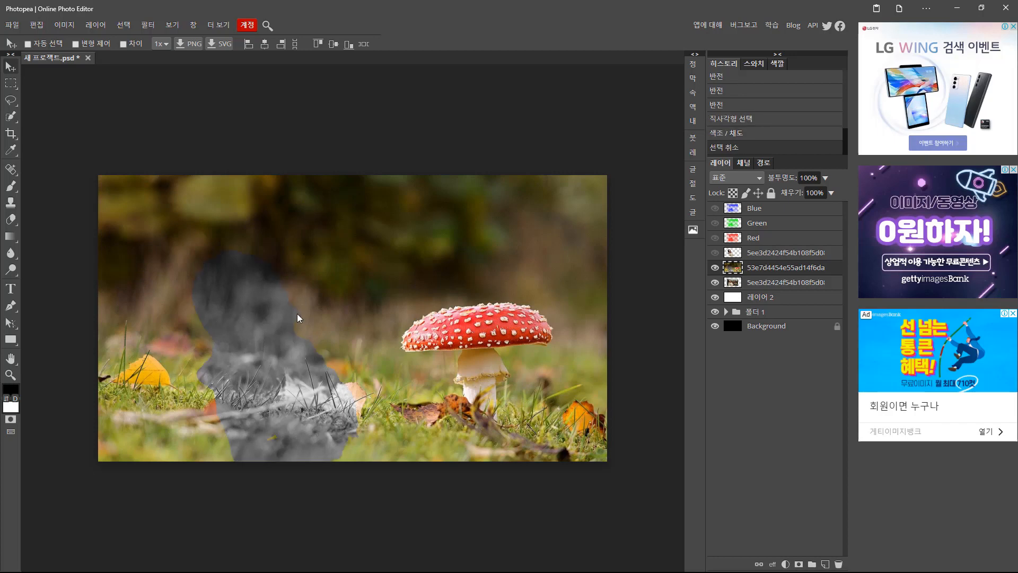
- Compare the desaturated silhouette with the woman's portrait underneath by hiding and showing the mushroom photo layer
{"action": "scroll", "coordinate": [288, 343], "scroll_direction": "up", "scroll_amount": 1}
{"action": "left_click_drag", "start_coordinate": [272, 332], "coordinate": [362, 271]}
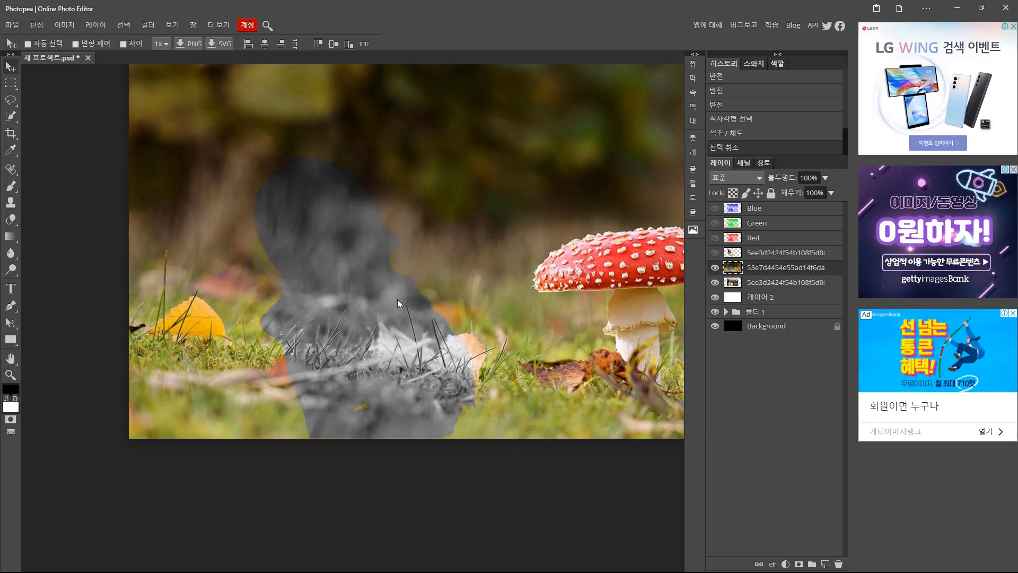
{"action": "left_click", "coordinate": [715, 267]}
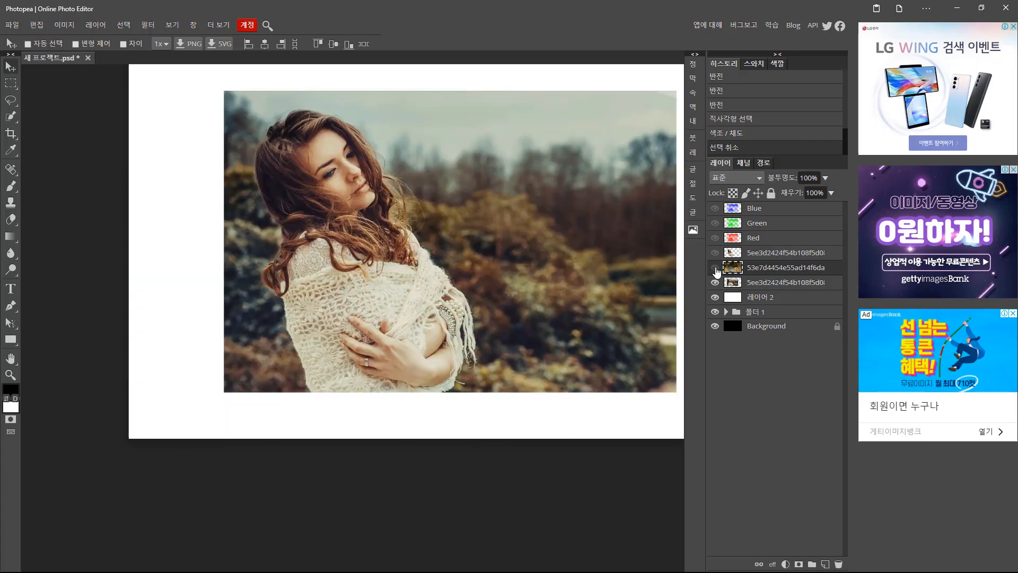
{"action": "left_click", "coordinate": [714, 268]}
{"action": "left_click", "coordinate": [715, 268]}
{"action": "left_click", "coordinate": [714, 268]}
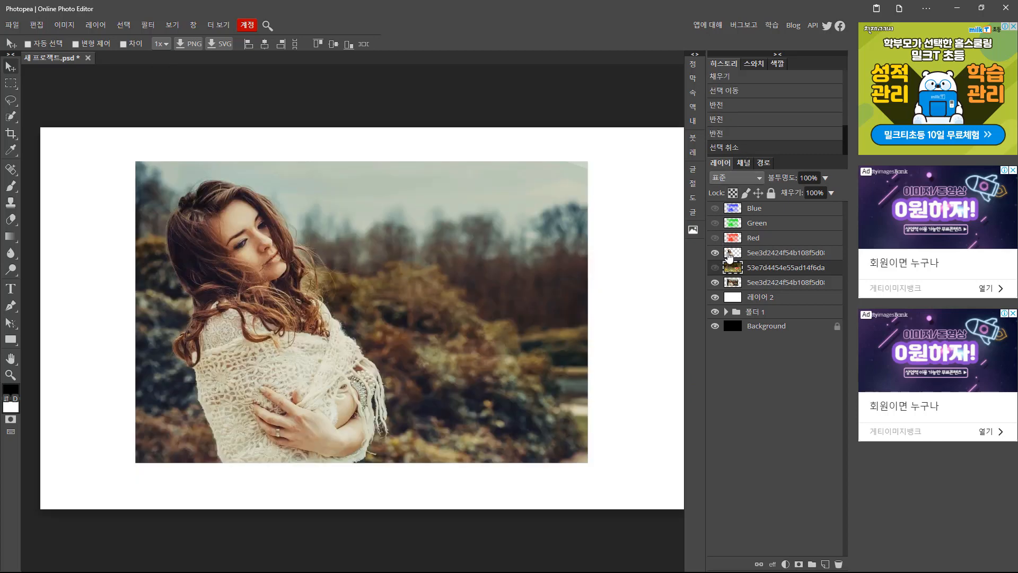
- Select the woman's cutout layer, load the Red channel as a selection, and return to the layer list
{"action": "left_click", "coordinate": [729, 255]}
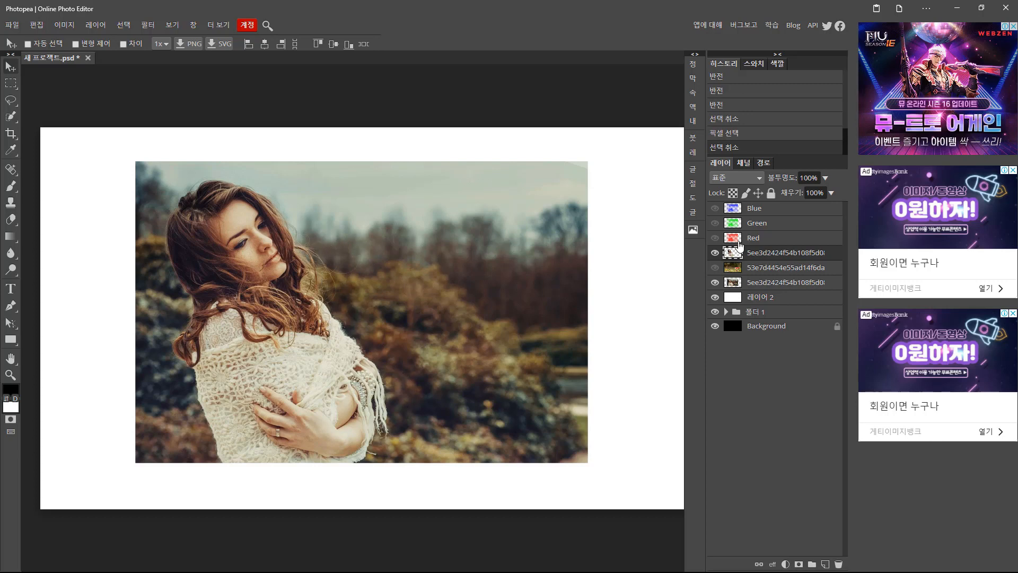
{"action": "left_click", "coordinate": [744, 165]}
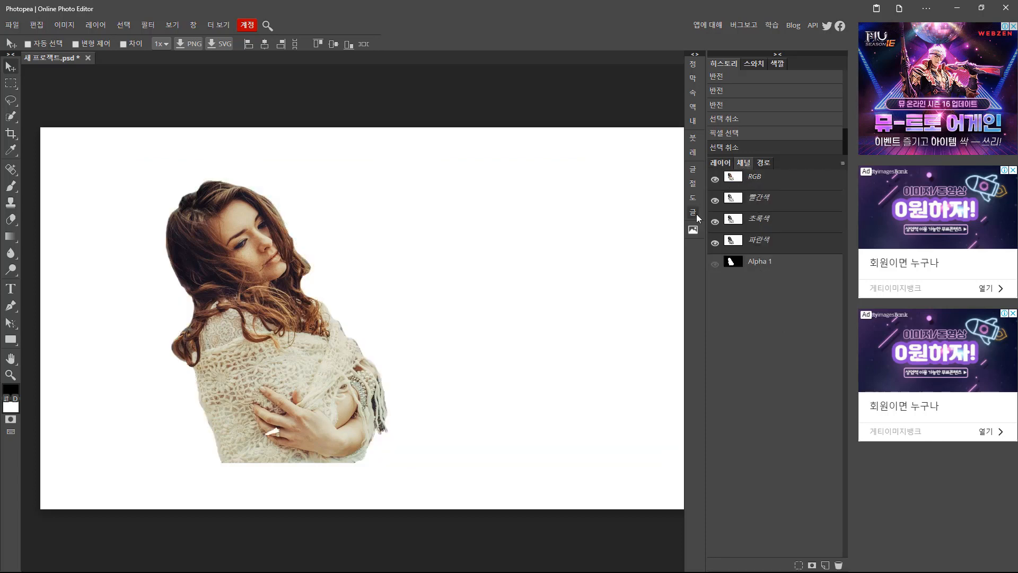
{"action": "left_click", "coordinate": [758, 201]}
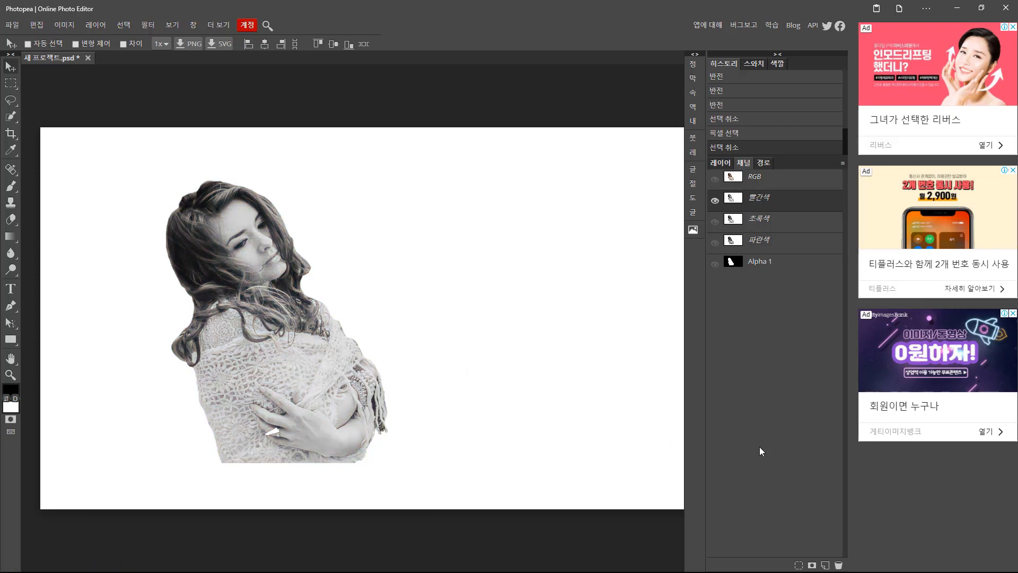
{"action": "left_click", "coordinate": [798, 566]}
{"action": "left_click", "coordinate": [720, 163]}
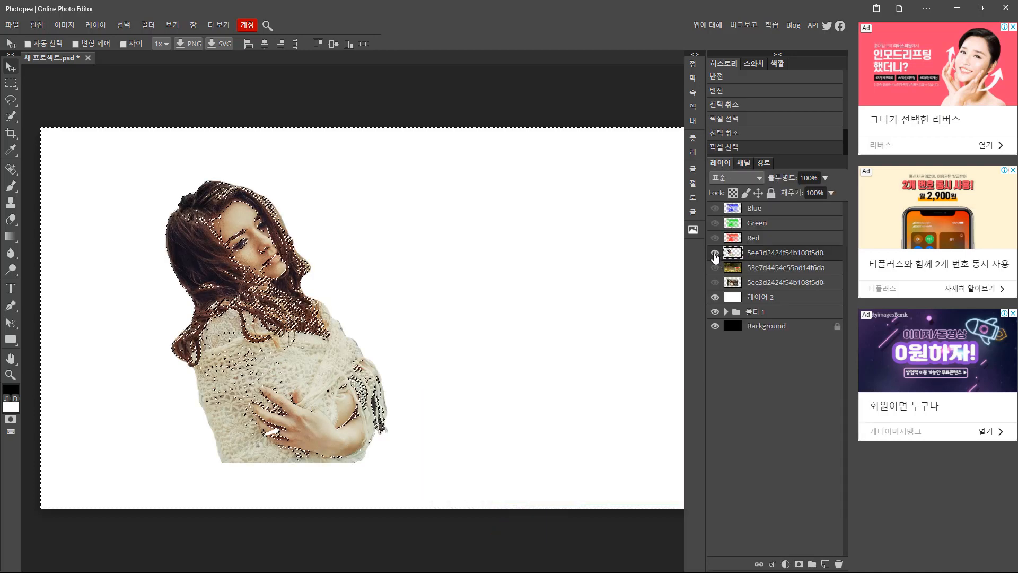
- Hide the woman's cutout, and show and select the mushroom photo layer
{"action": "left_click", "coordinate": [715, 253]}
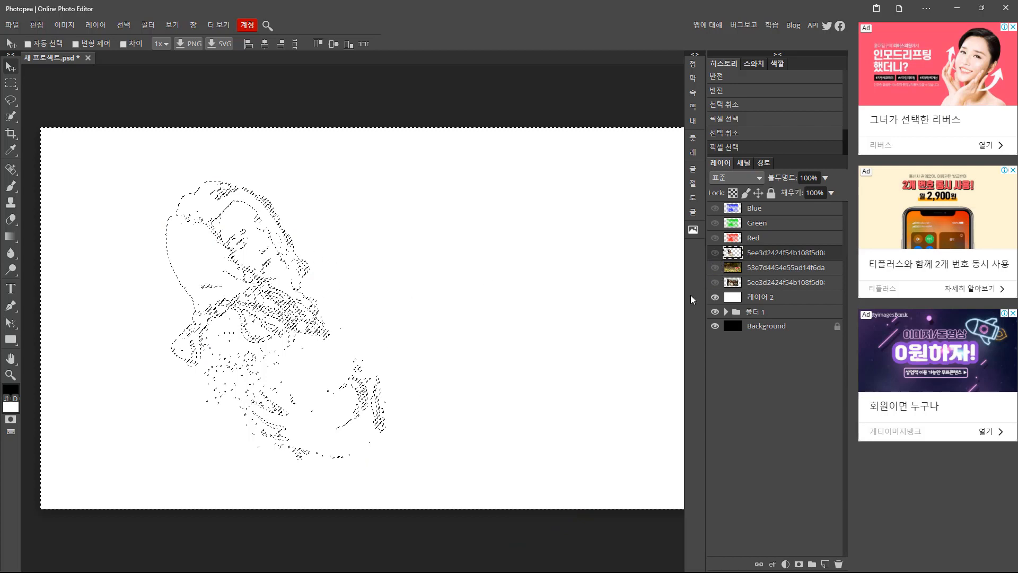
{"action": "left_click", "coordinate": [715, 268]}
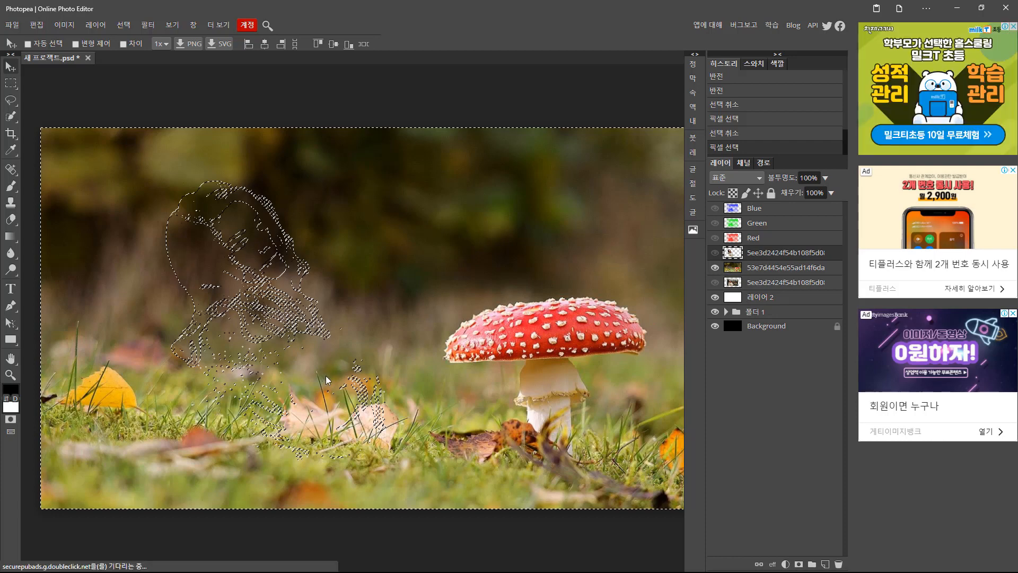
{"action": "left_click", "coordinate": [724, 267]}
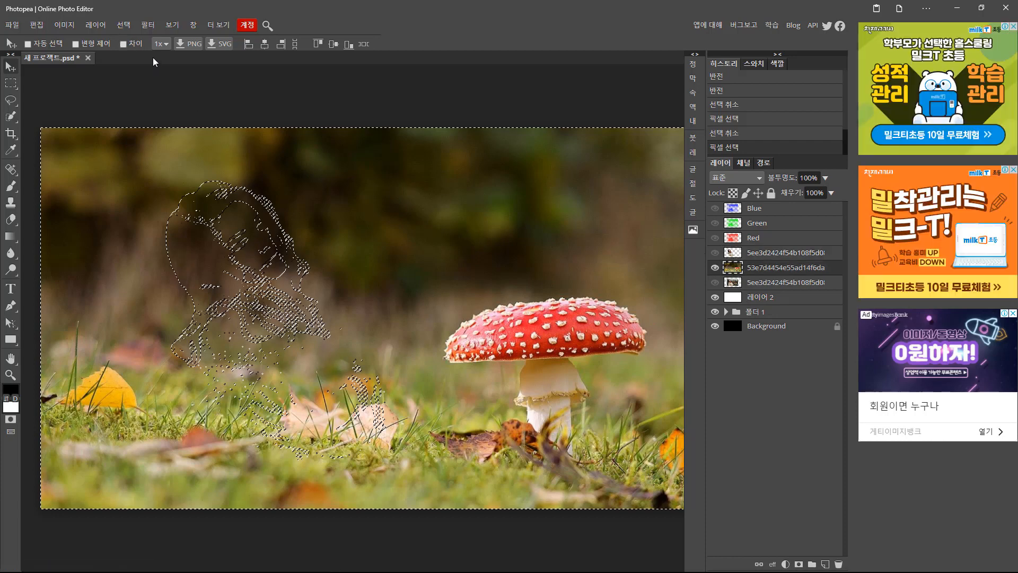
- Try a Brightness/Contrast adjustment with brightness 95 on the mushroom photo within the Red channel selection
{"action": "left_click", "coordinate": [68, 24]}
{"action": "mouse_move", "coordinate": [120, 42]}
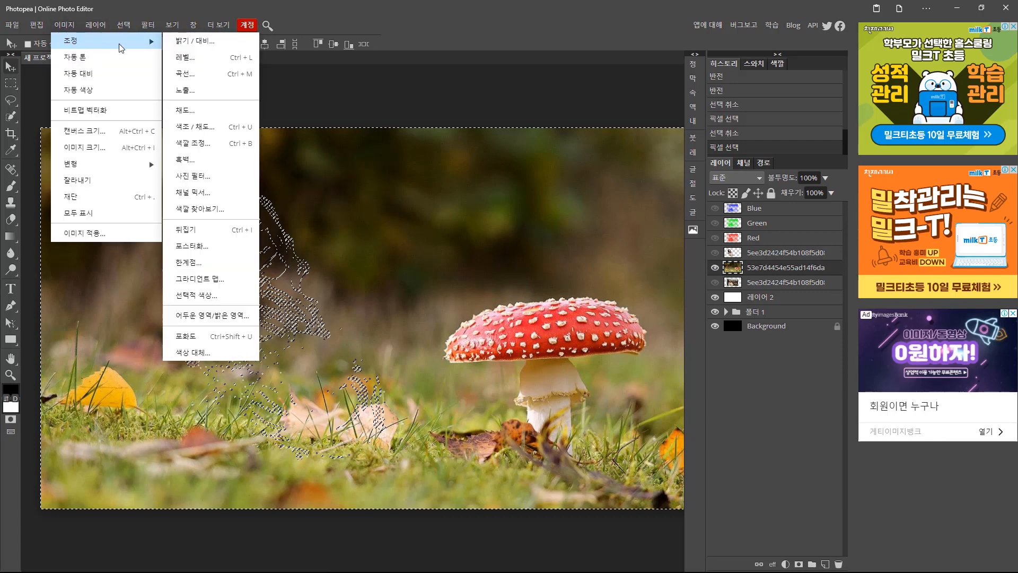
{"action": "left_click", "coordinate": [196, 42]}
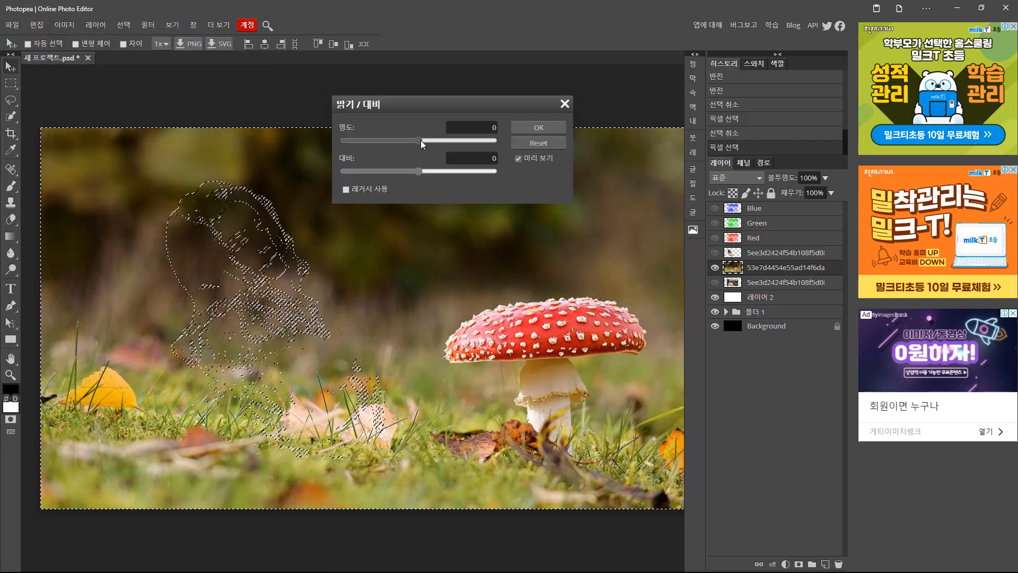
{"action": "left_click_drag", "start_coordinate": [421, 140], "coordinate": [466, 146]}
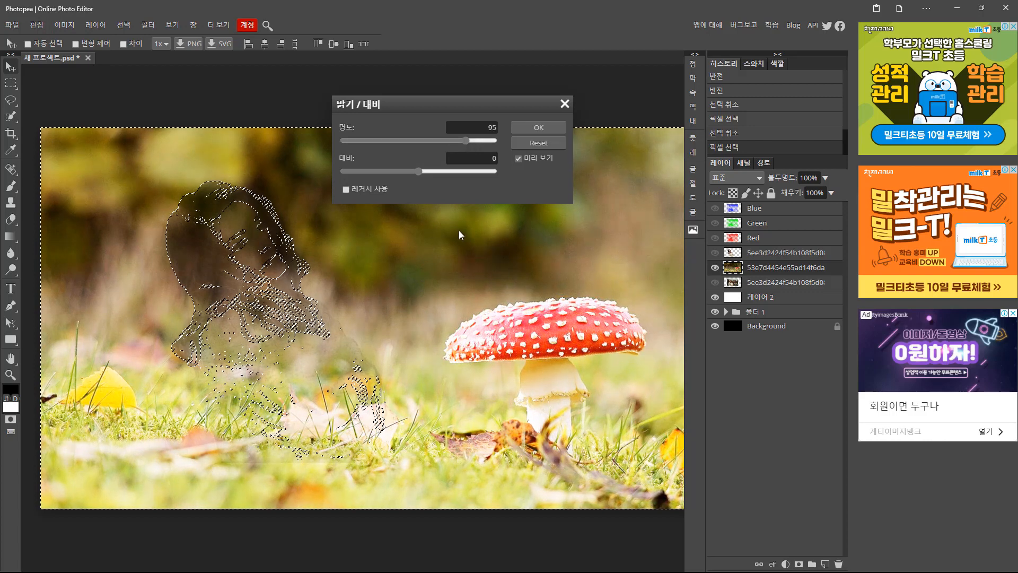
{"action": "left_click", "coordinate": [541, 143]}
{"action": "left_click", "coordinate": [564, 107]}
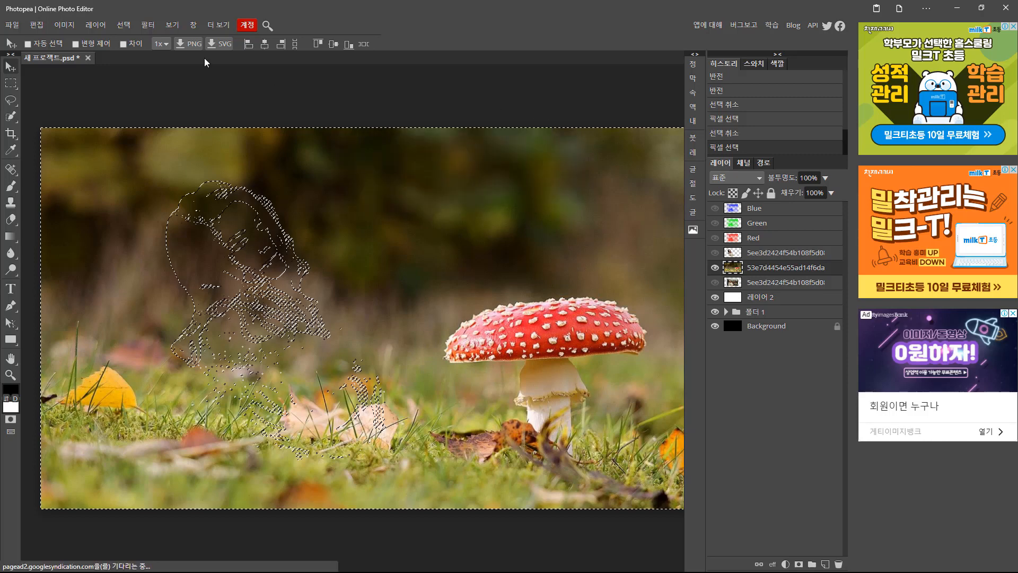
- Invert the Red channel selection, apply Brightness/Contrast with brightness 141 to the mushroom photo, and deselect
{"action": "left_click", "coordinate": [124, 25]}
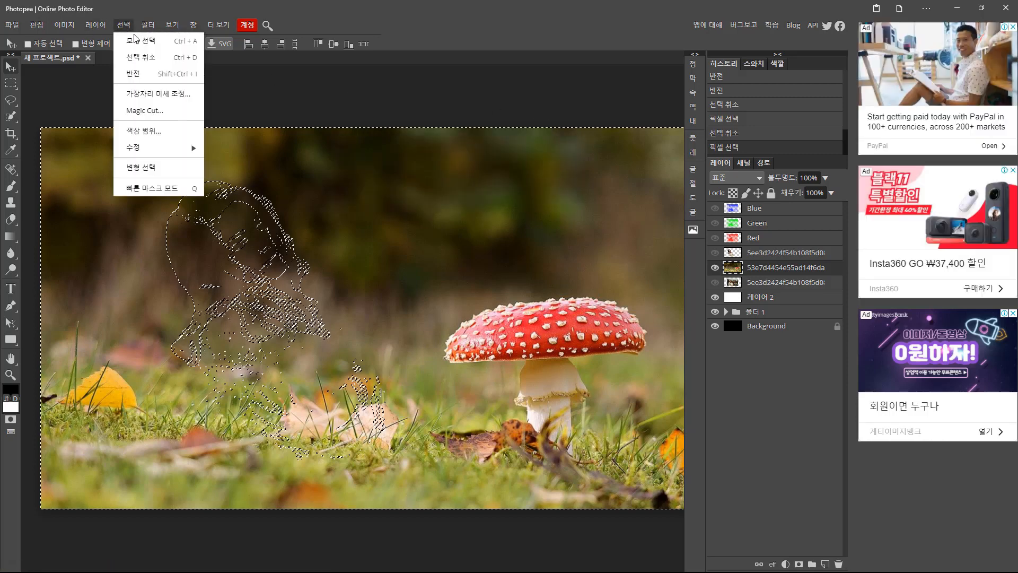
{"action": "left_click", "coordinate": [148, 73]}
{"action": "left_click", "coordinate": [64, 25]}
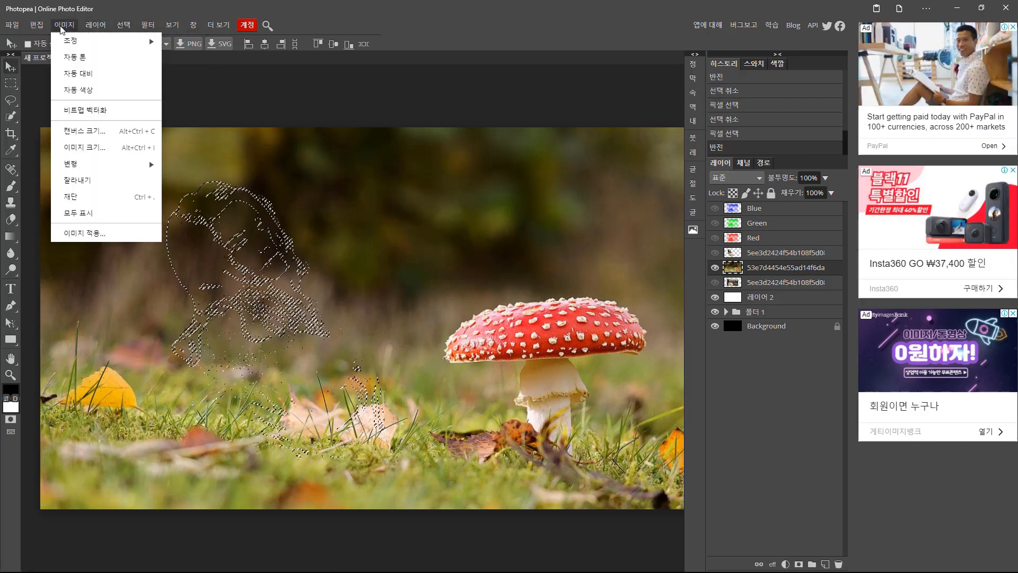
{"action": "mouse_move", "coordinate": [82, 40]}
{"action": "left_click", "coordinate": [204, 47]}
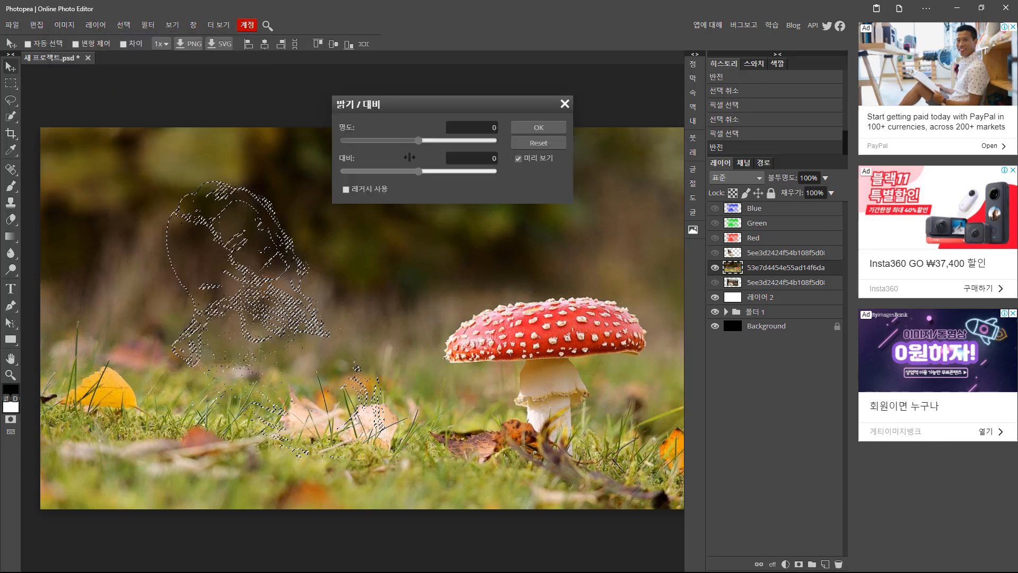
{"action": "left_click_drag", "start_coordinate": [419, 141], "coordinate": [491, 144]}
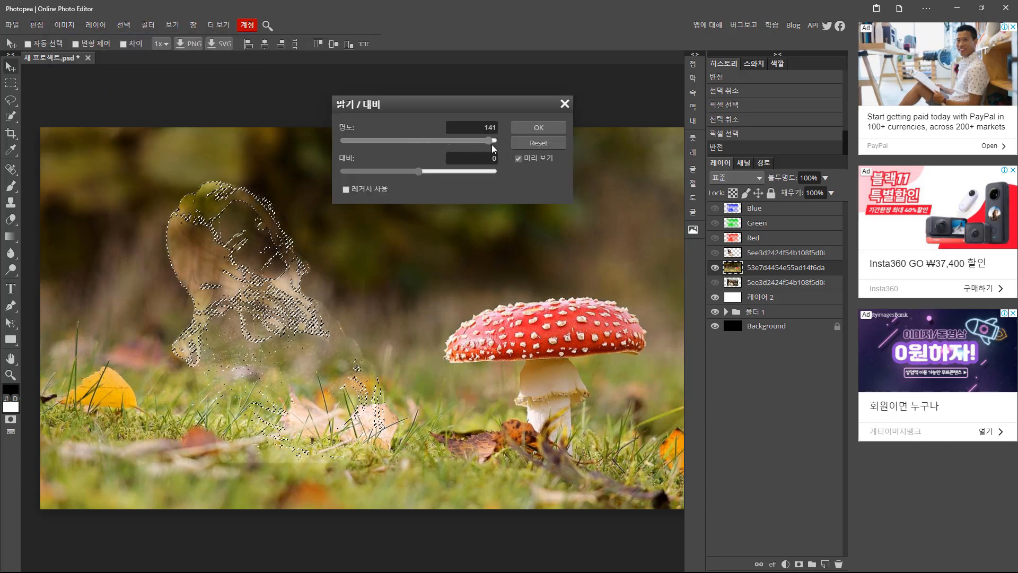
{"action": "left_click", "coordinate": [521, 128]}
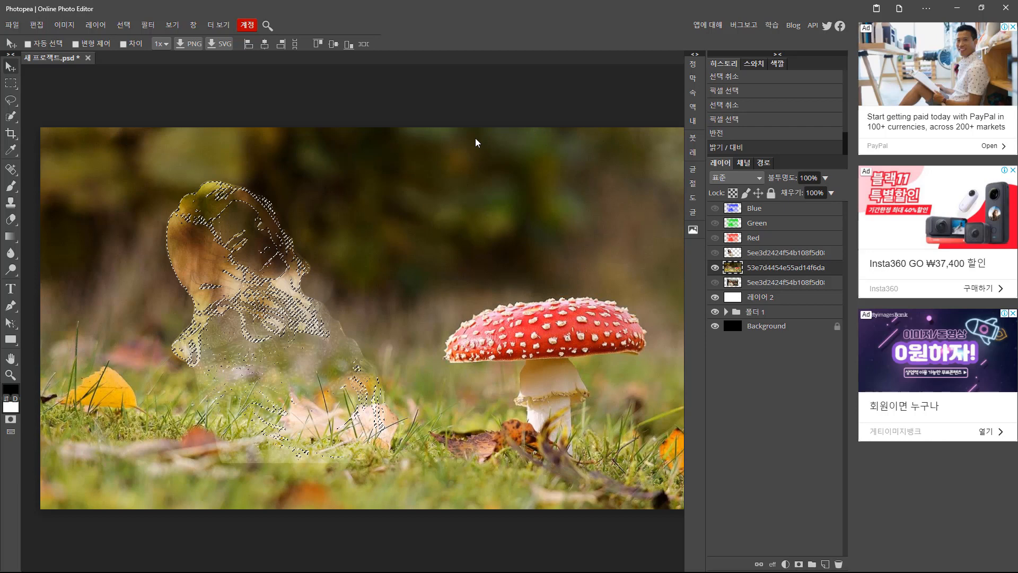
{"action": "key", "text": "ctrl+d"}
- Examine the brightened hair, face and shawl details on the mushroom photo up close
{"action": "scroll", "coordinate": [257, 265], "scroll_direction": "up", "scroll_amount": 2}
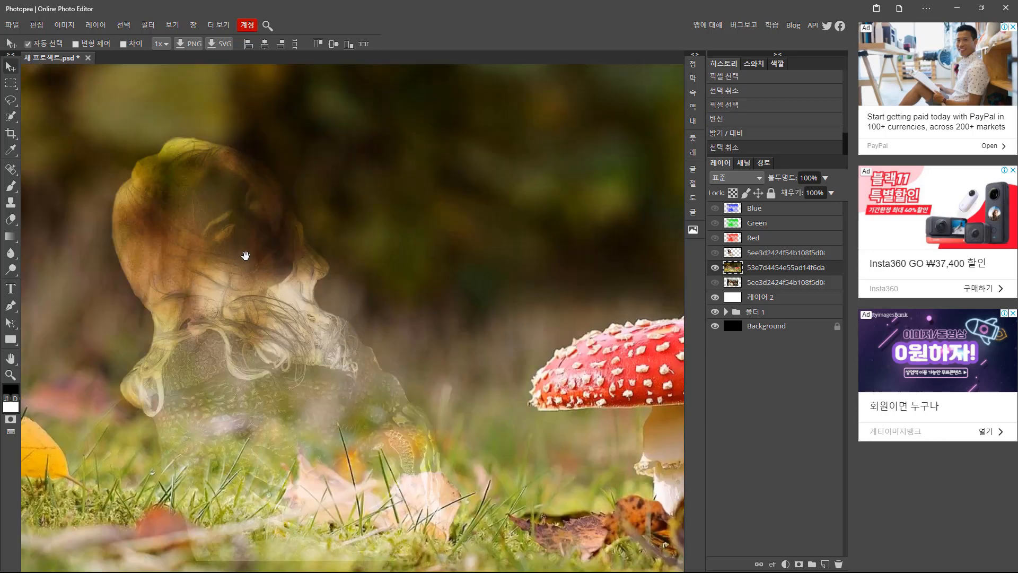
{"action": "scroll", "coordinate": [223, 244], "scroll_direction": "up", "scroll_amount": 1}
{"action": "key", "text": "b"}
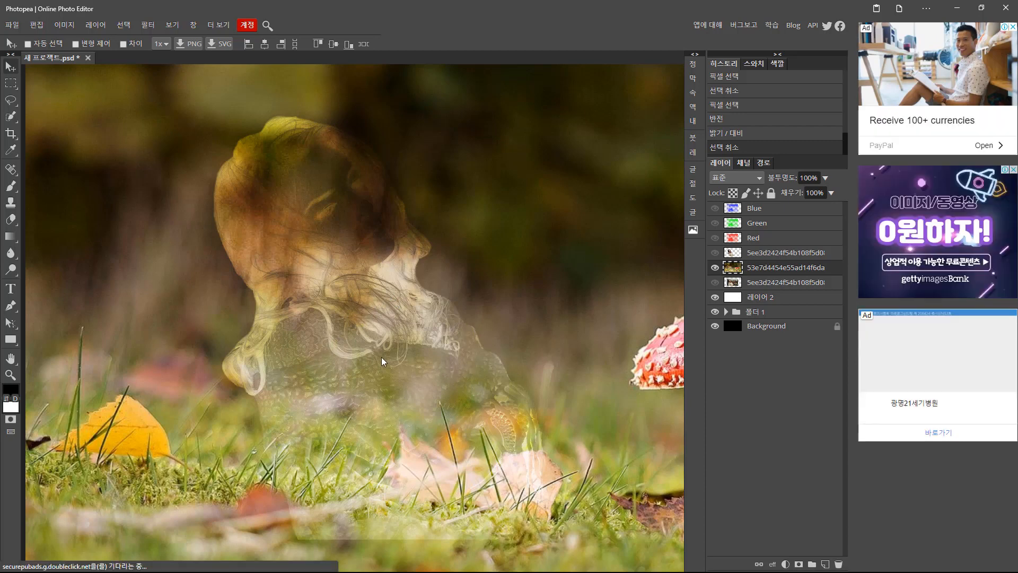
{"action": "scroll", "coordinate": [367, 350], "scroll_direction": "up", "scroll_amount": 3}
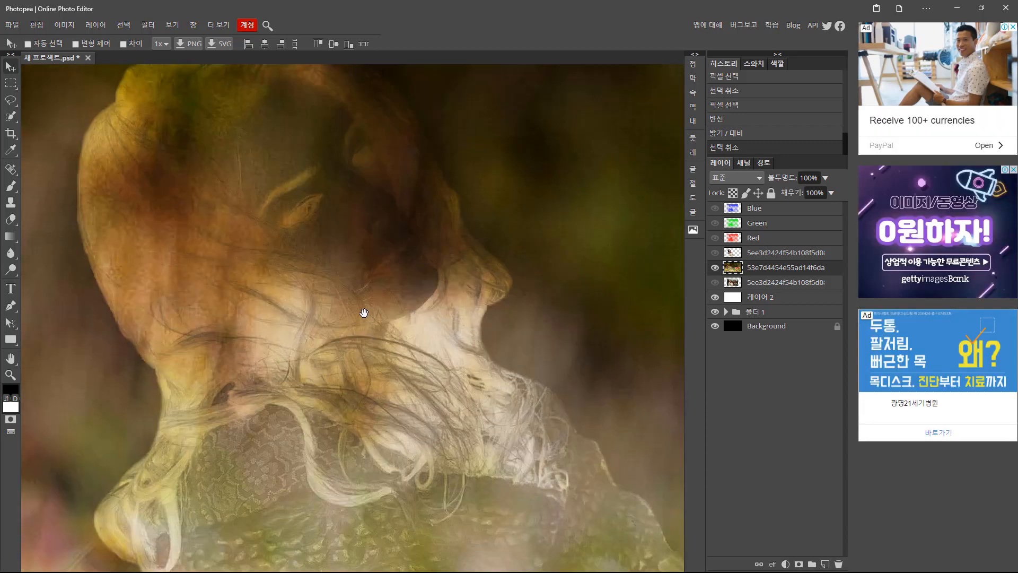
{"action": "mouse_move", "coordinate": [363, 311]}
{"action": "left_mouse_down"}
{"action": "mouse_move", "coordinate": [364, 341]}
{"action": "mouse_move", "coordinate": [391, 318]}
{"action": "mouse_move", "coordinate": [345, 318]}
{"action": "left_mouse_up"}
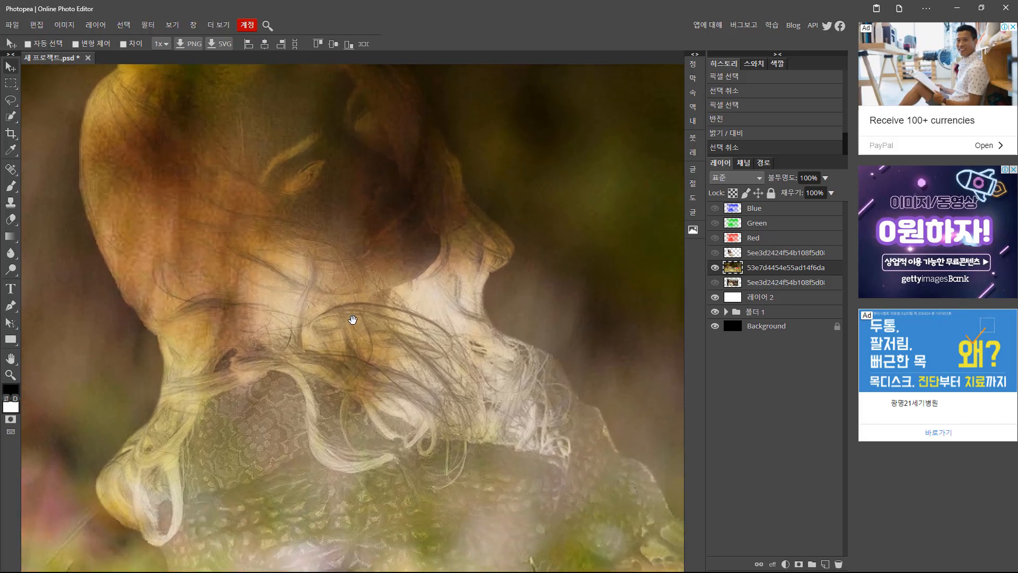
{"action": "left_click_drag", "start_coordinate": [345, 370], "coordinate": [343, 309]}
{"action": "scroll", "coordinate": [344, 309], "scroll_direction": "down", "scroll_amount": 3}
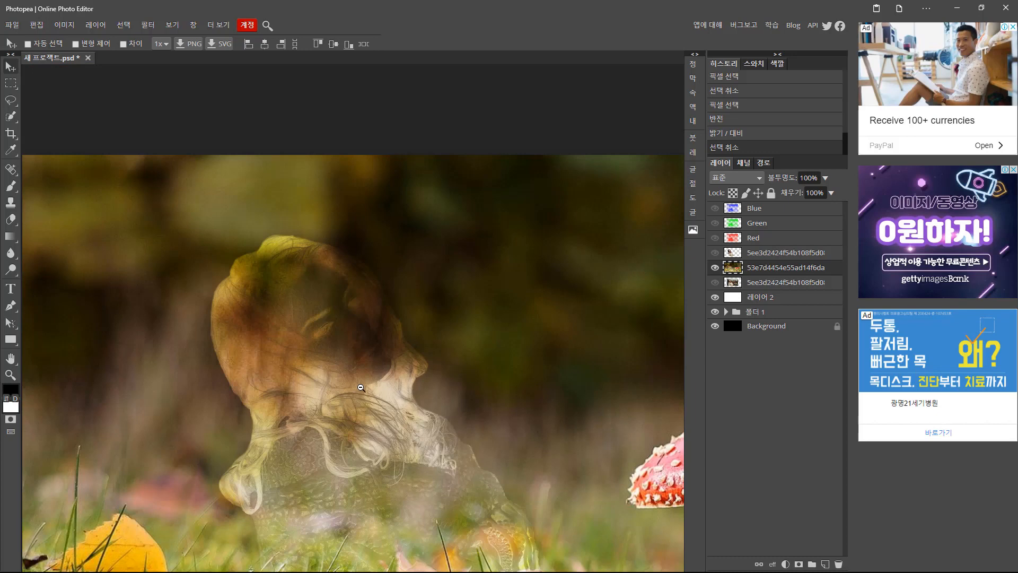
{"action": "scroll", "coordinate": [364, 383], "scroll_direction": "down", "scroll_amount": 2}
{"action": "left_click_drag", "start_coordinate": [313, 323], "coordinate": [283, 289]}
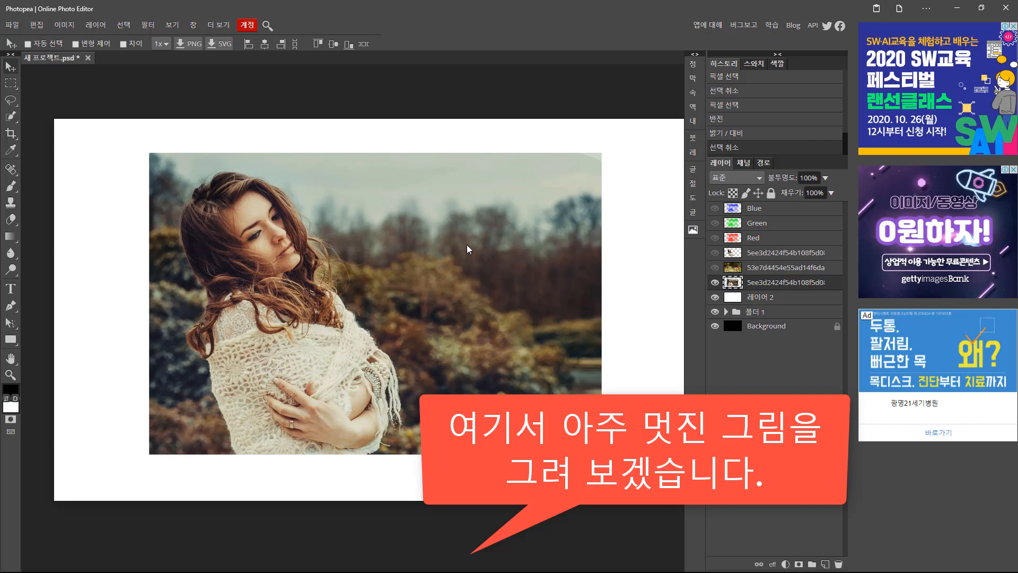
- Delete the mushroom photo layer
{"action": "left_click", "coordinate": [734, 269]}
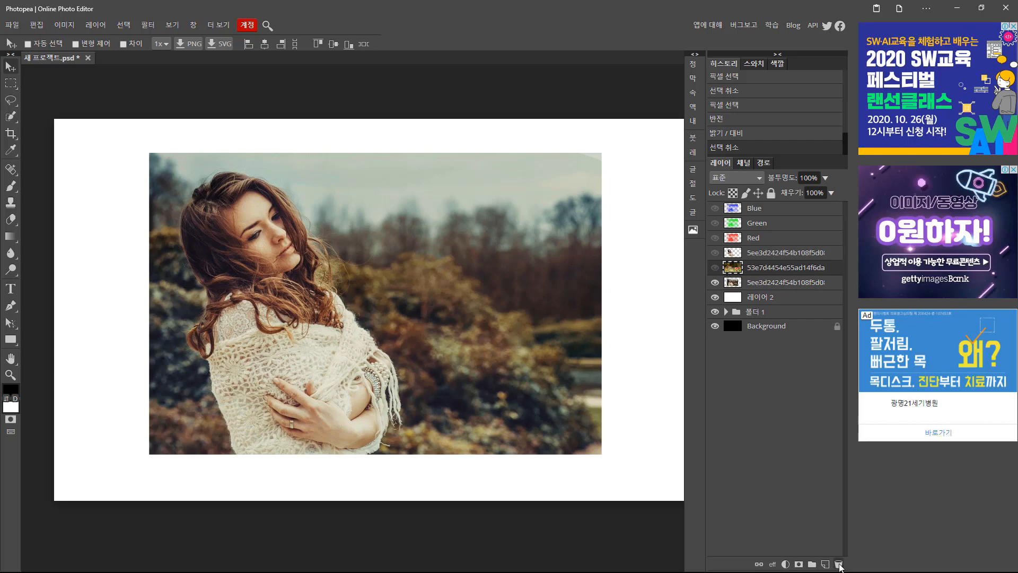
{"action": "left_click", "coordinate": [839, 564]}
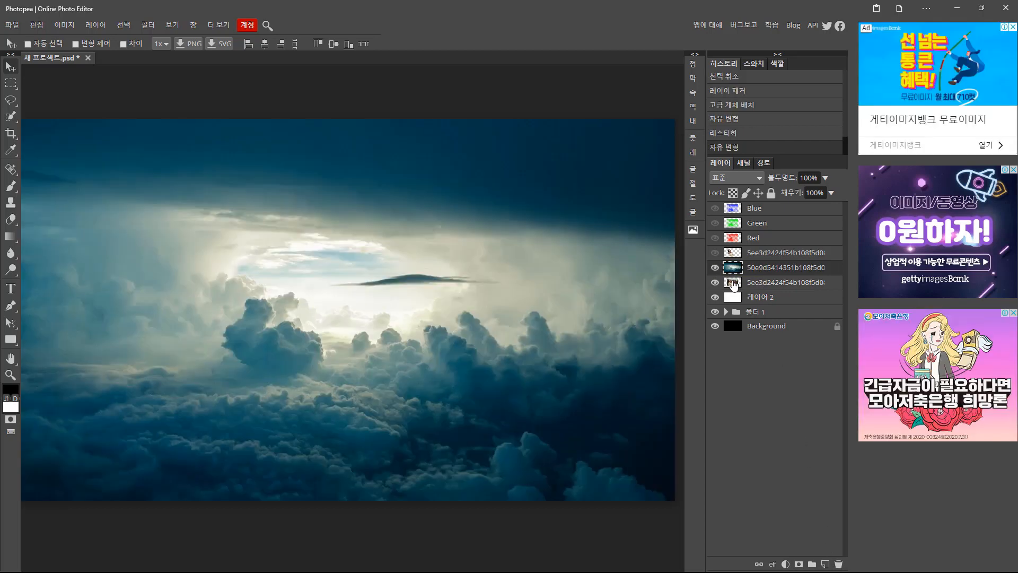
- Hide the sky photo and load the woman photo's Green channel as a selection, returning to the RGB composite
{"action": "left_click", "coordinate": [715, 268]}
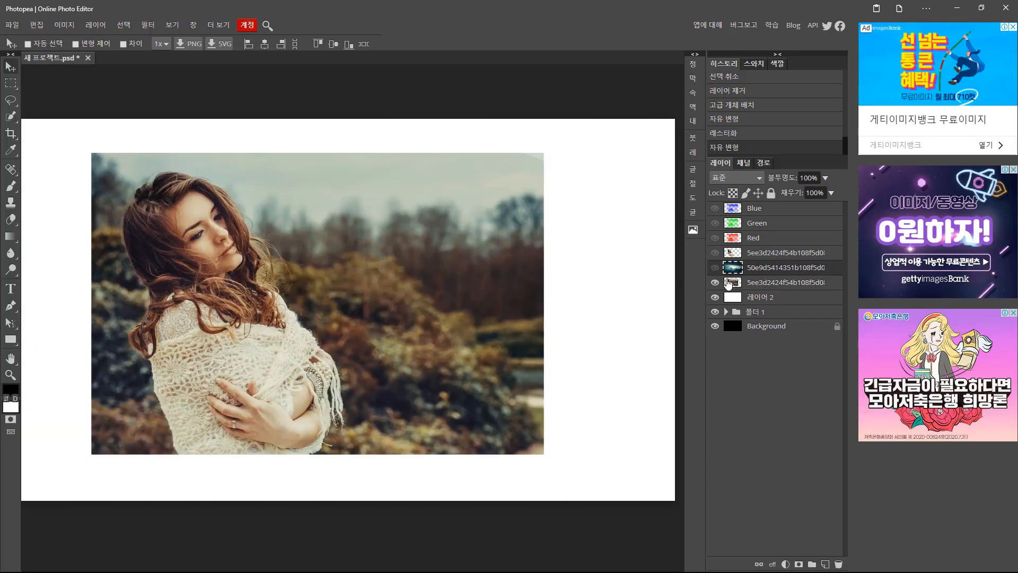
{"action": "left_click", "coordinate": [731, 285]}
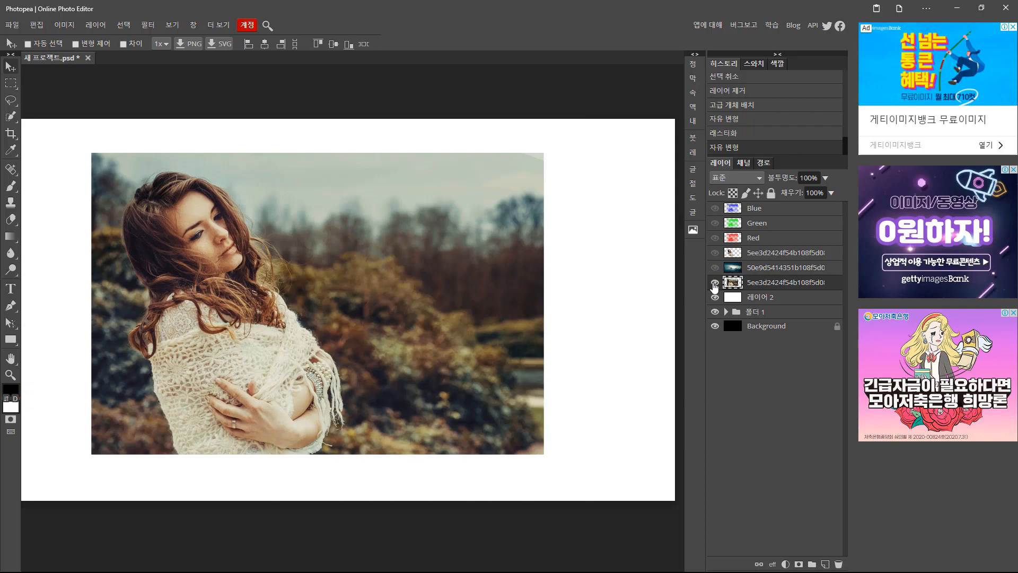
{"action": "left_click", "coordinate": [715, 283]}
{"action": "left_click", "coordinate": [714, 283]}
{"action": "key", "text": "ctrl+4"}
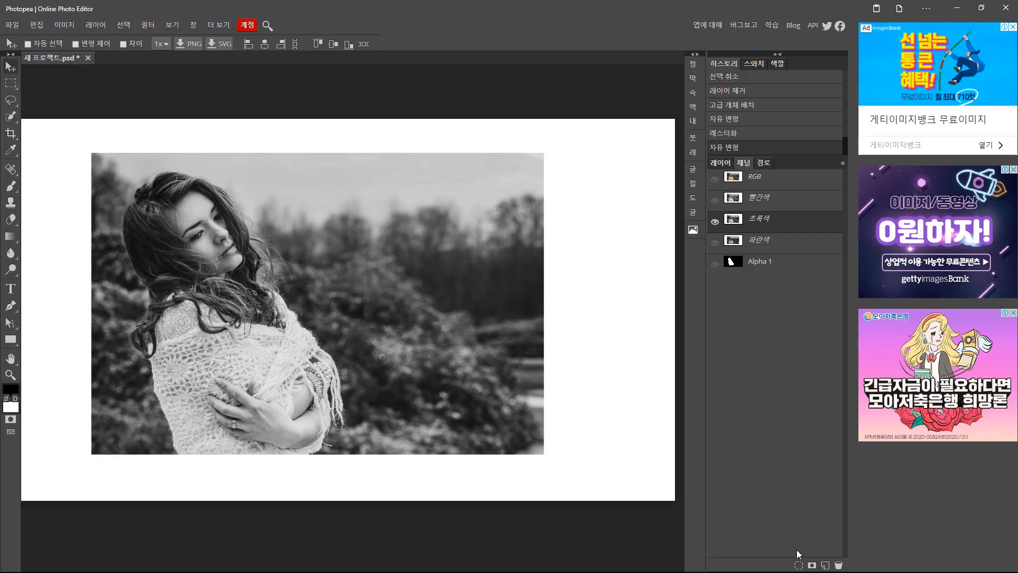
{"action": "left_click", "coordinate": [798, 565]}
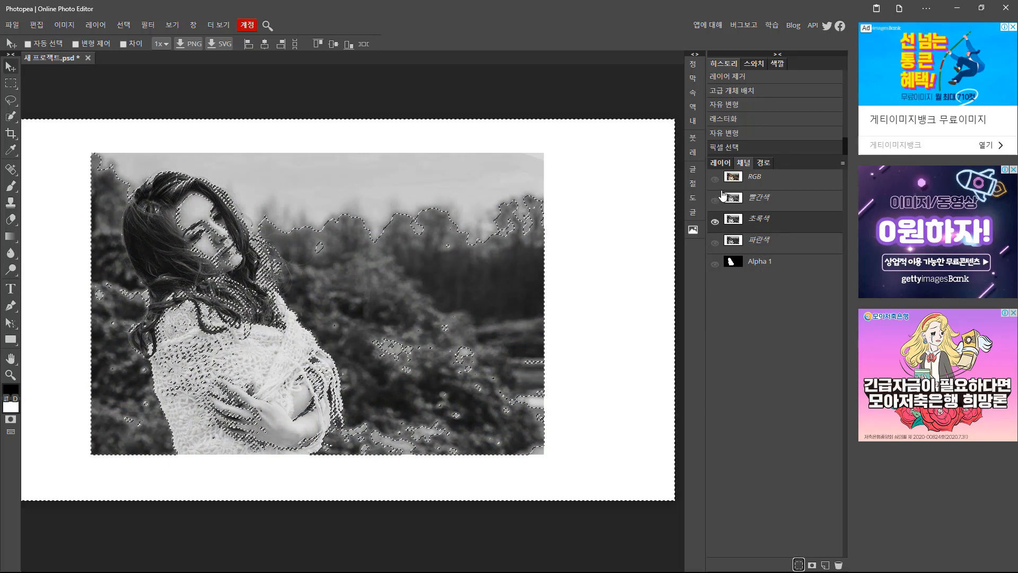
{"action": "left_click", "coordinate": [740, 181]}
{"action": "left_click", "coordinate": [722, 163]}
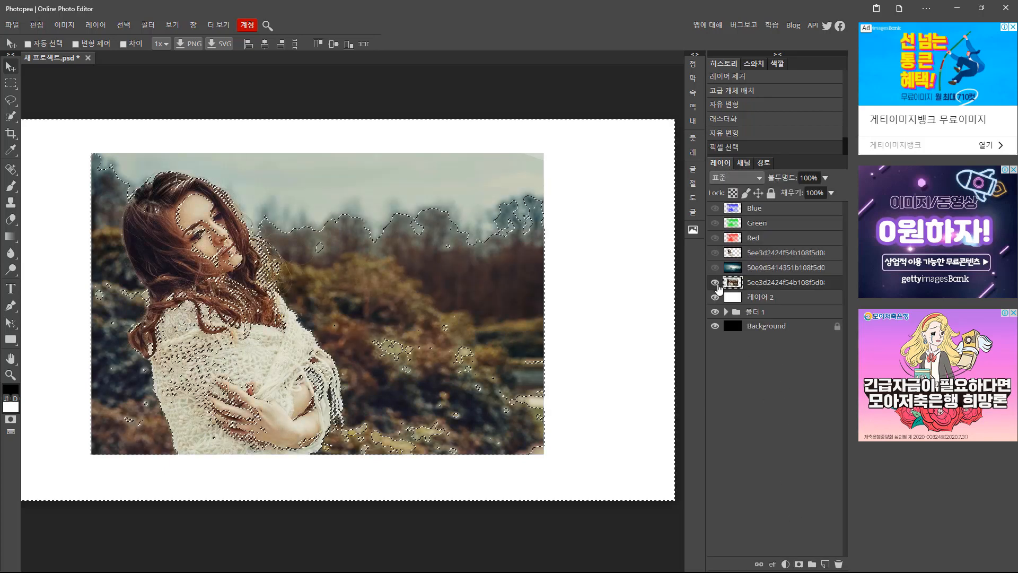
- Hide the woman photo, show and select the sky photo layer, and invert the Green channel selection
{"action": "left_click", "coordinate": [716, 284]}
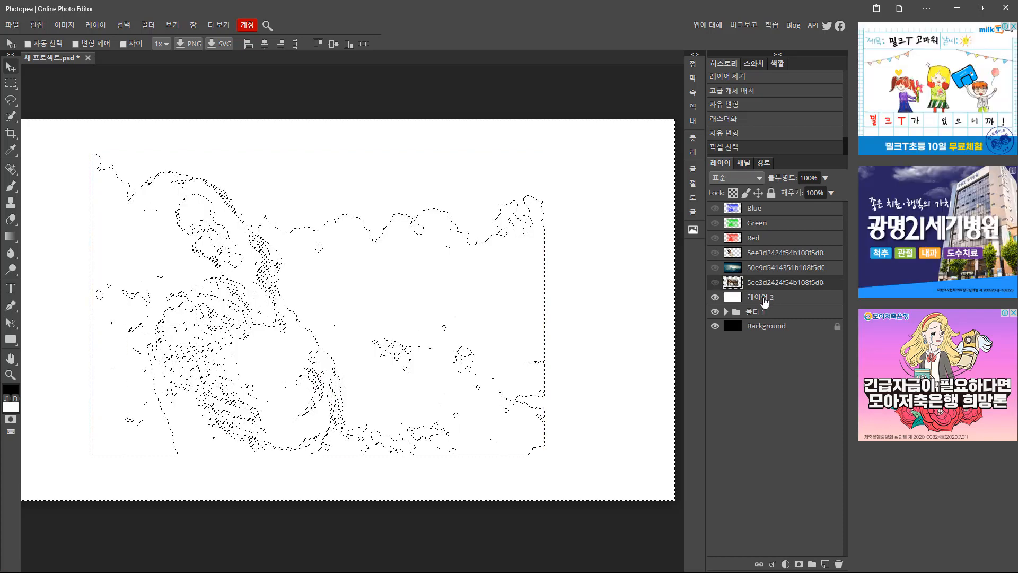
{"action": "left_click", "coordinate": [715, 268]}
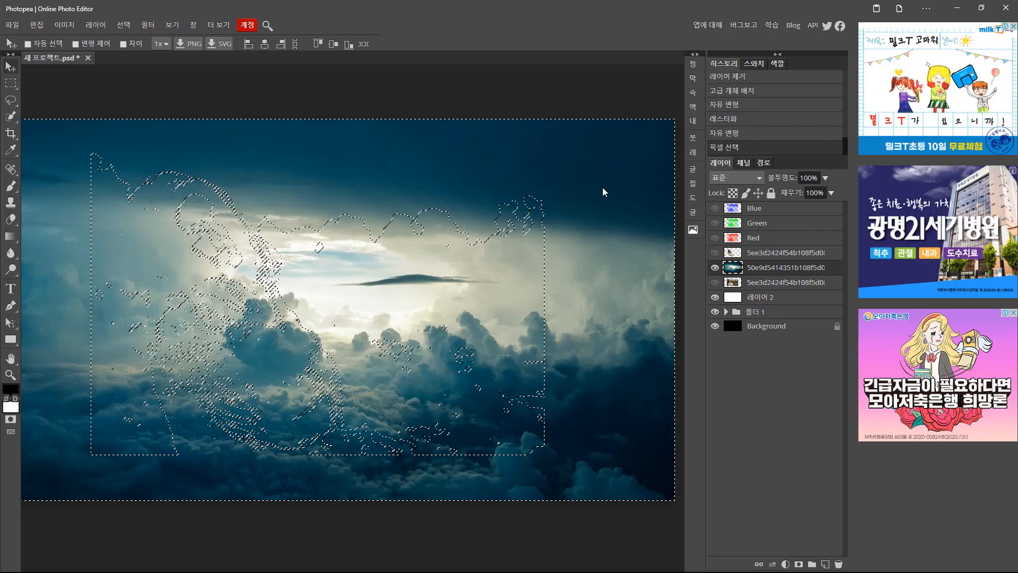
{"action": "left_click", "coordinate": [123, 29]}
{"action": "left_click", "coordinate": [137, 74]}
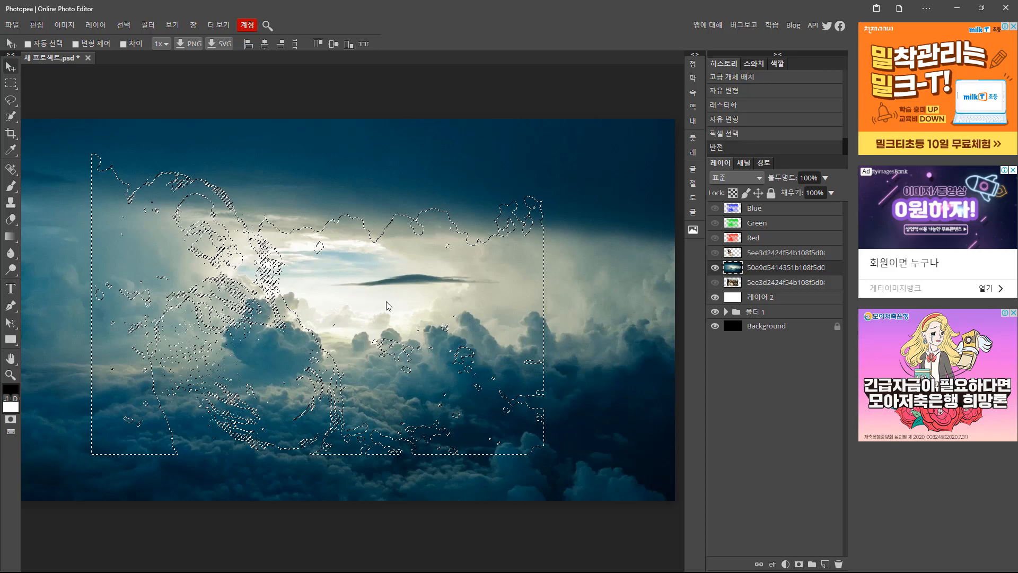
- Duplicate the sky photo layer, fill the inverted Green channel selection on the copy with black, and deselect
{"action": "key", "text": "ctrl+j"}
{"action": "key", "text": "alt+BackSpace"}
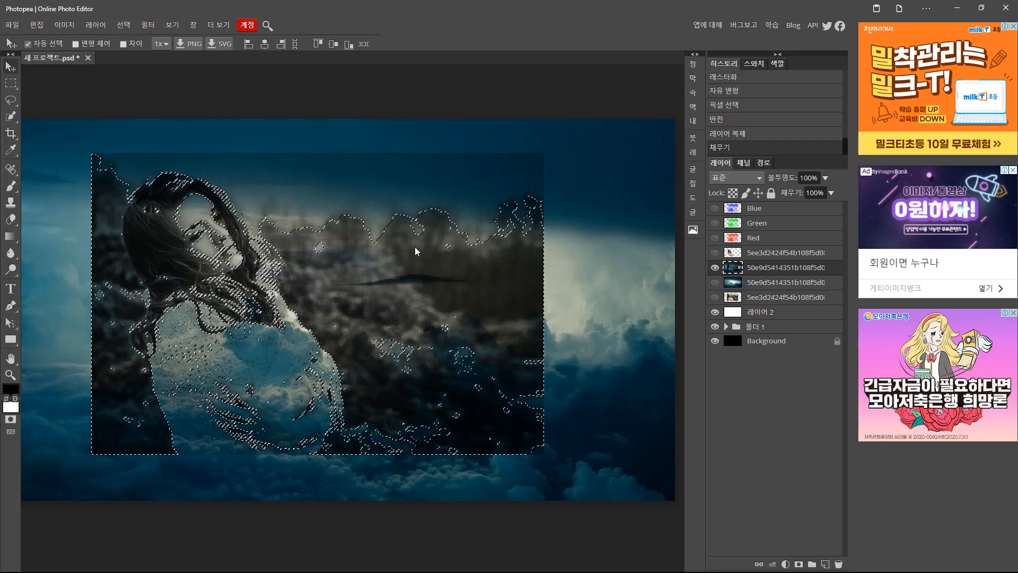
{"action": "key", "text": "ctrl+d"}
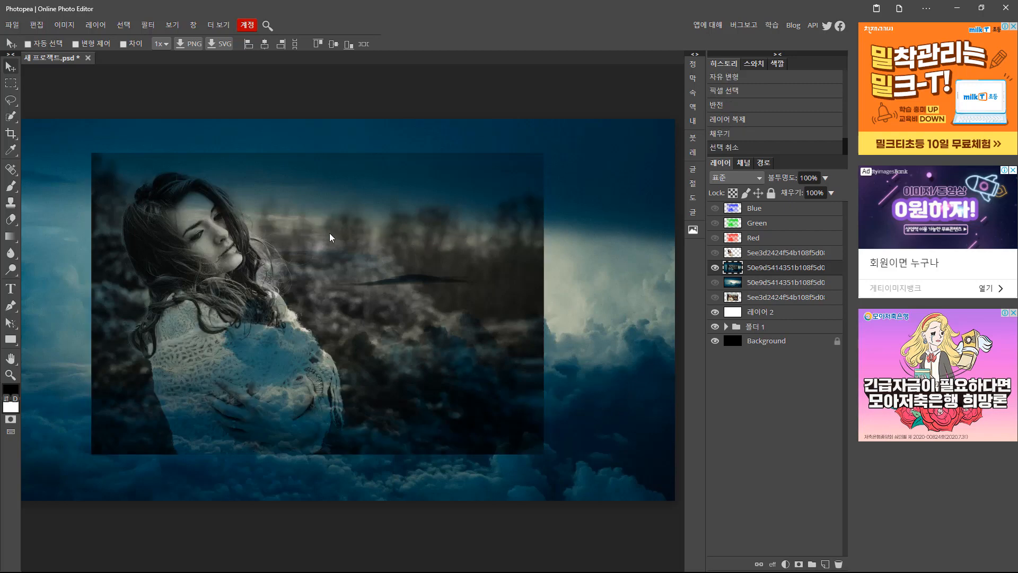
- Examine the darkened sky copy by switching its visibility off and on and viewing its color channels
{"action": "left_click", "coordinate": [715, 268]}
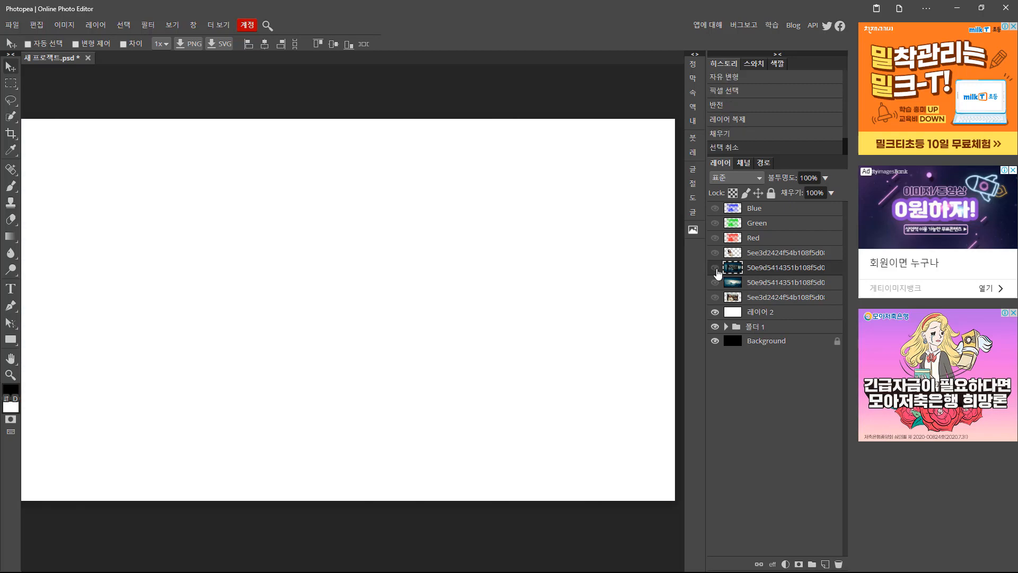
{"action": "left_click", "coordinate": [716, 268]}
{"action": "left_click", "coordinate": [716, 268]}
{"action": "left_click", "coordinate": [716, 268]}
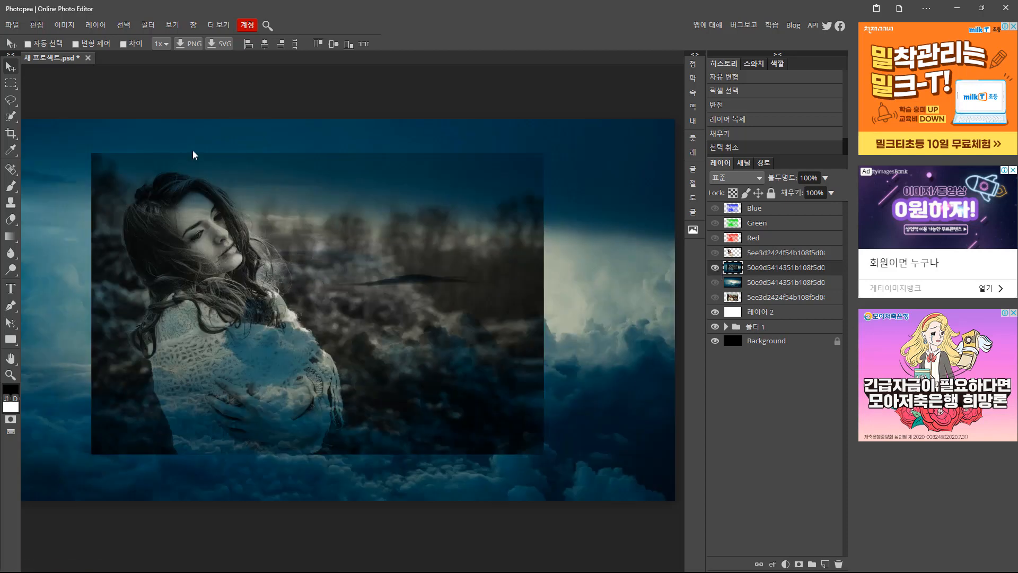
{"action": "left_click", "coordinate": [741, 162]}
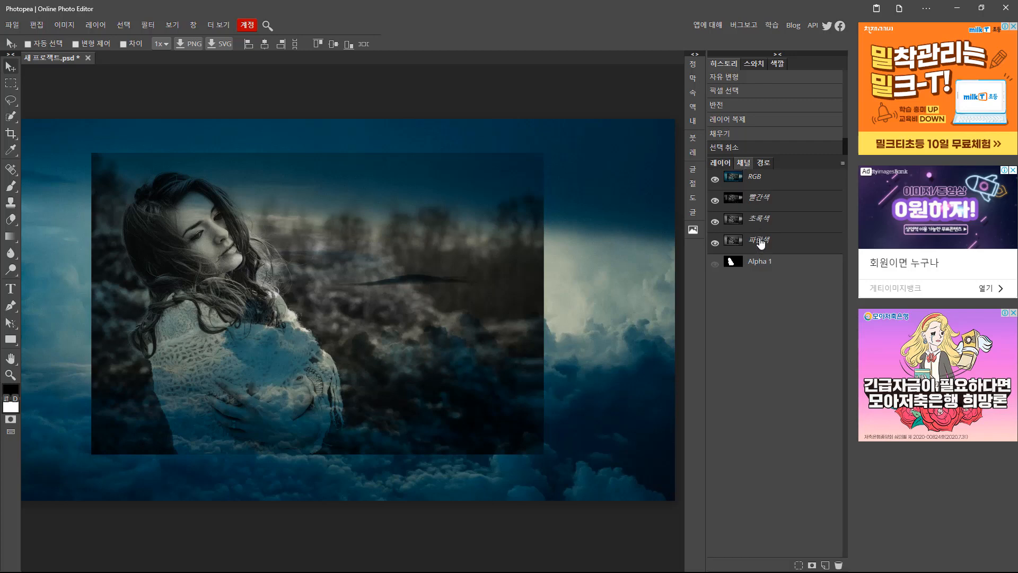
{"action": "left_click", "coordinate": [716, 223]}
{"action": "left_click", "coordinate": [716, 222]}
{"action": "left_click", "coordinate": [726, 164]}
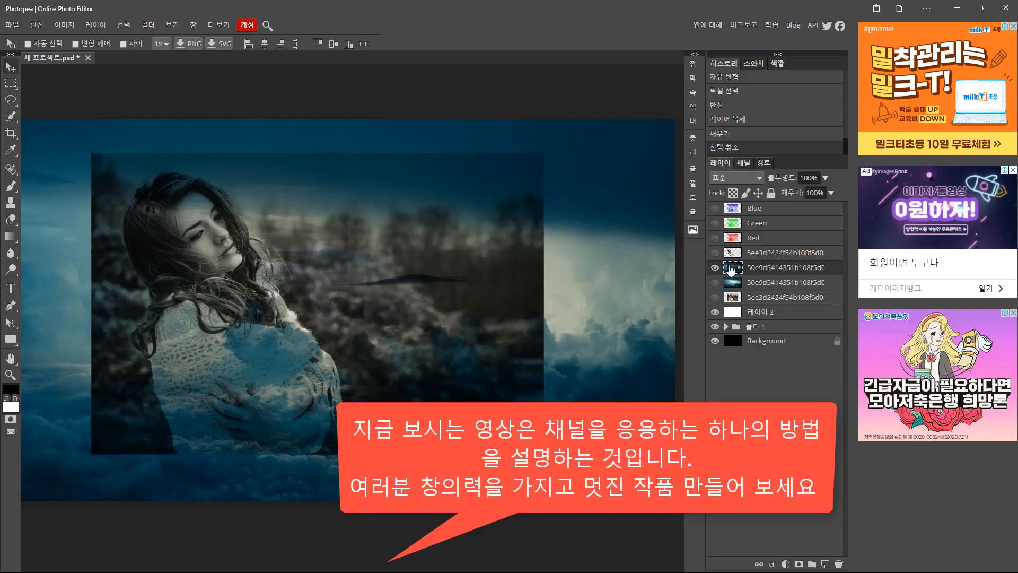
{"action": "left_click", "coordinate": [715, 268]}
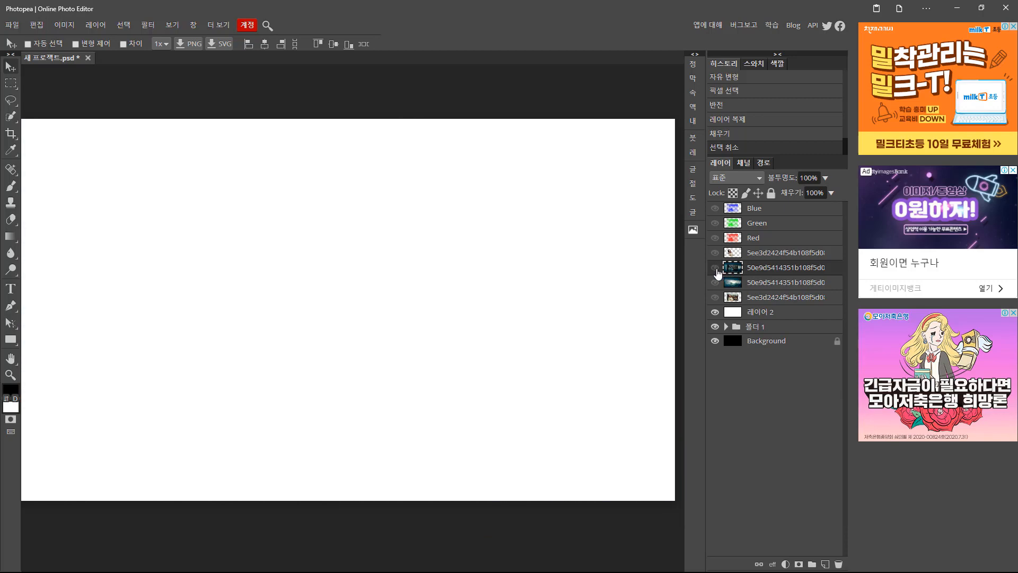
{"action": "left_click", "coordinate": [715, 268]}
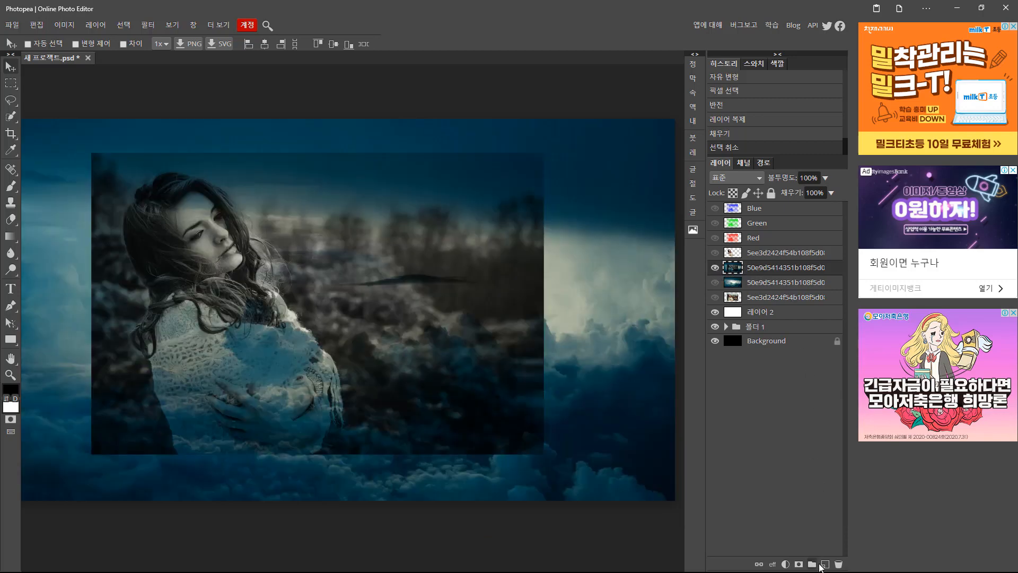
- Add an empty layer above the darkened sky copy and load the woman photo's Blue channel as a selection, with that photo hidden
{"action": "left_click", "coordinate": [825, 564]}
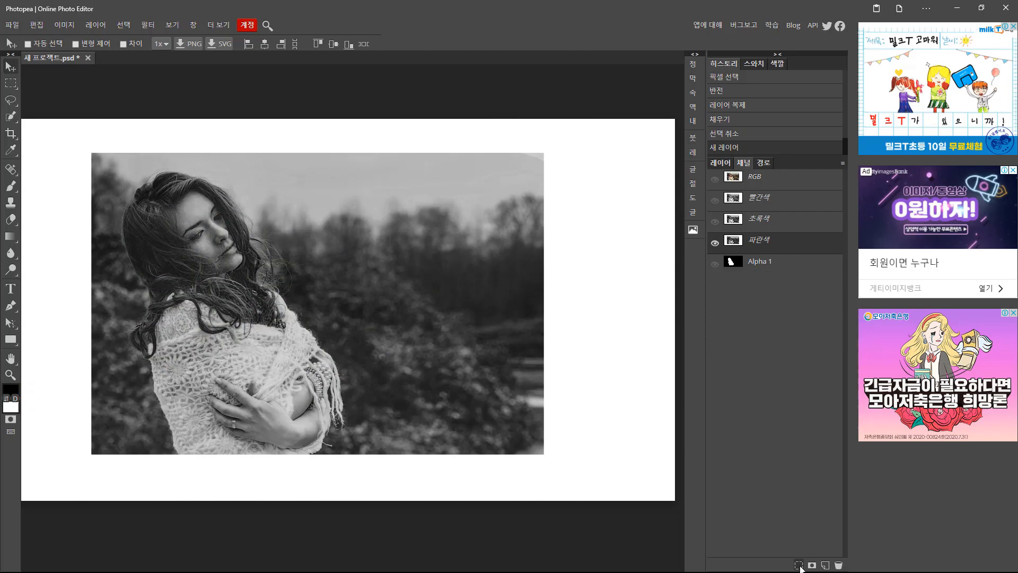
{"action": "left_click", "coordinate": [798, 565]}
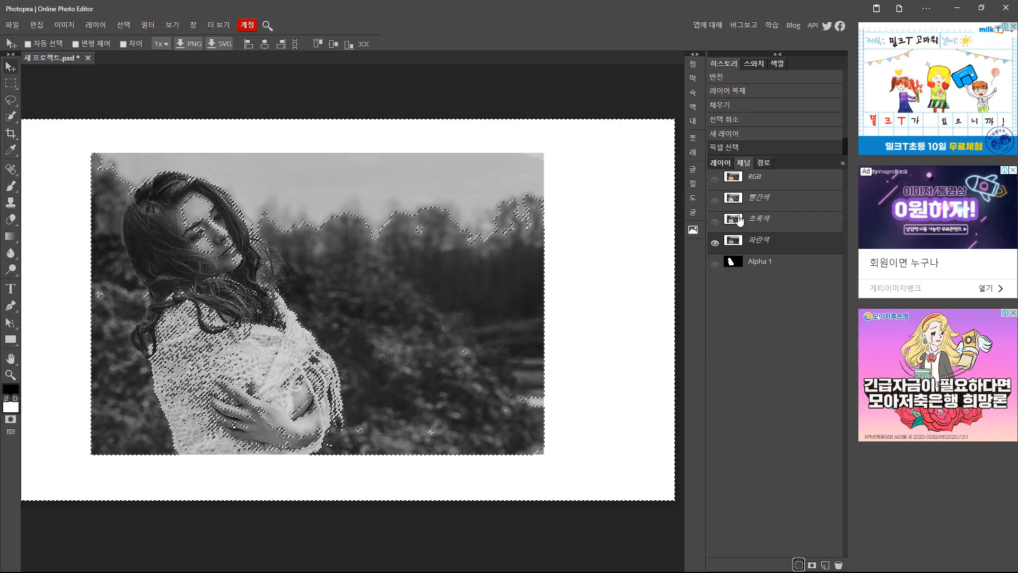
{"action": "left_click", "coordinate": [742, 178]}
{"action": "left_click", "coordinate": [720, 163]}
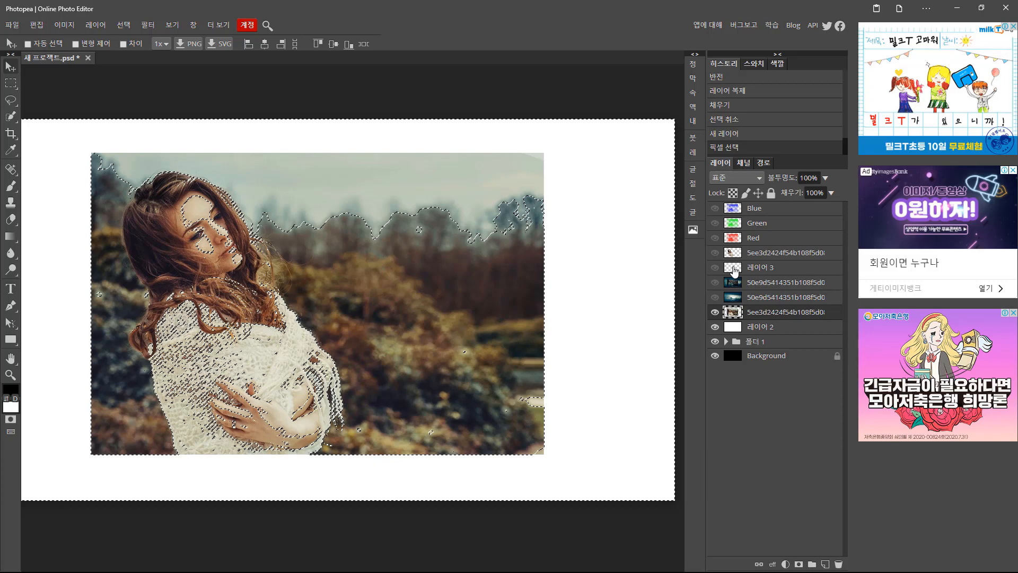
{"action": "left_click", "coordinate": [715, 311]}
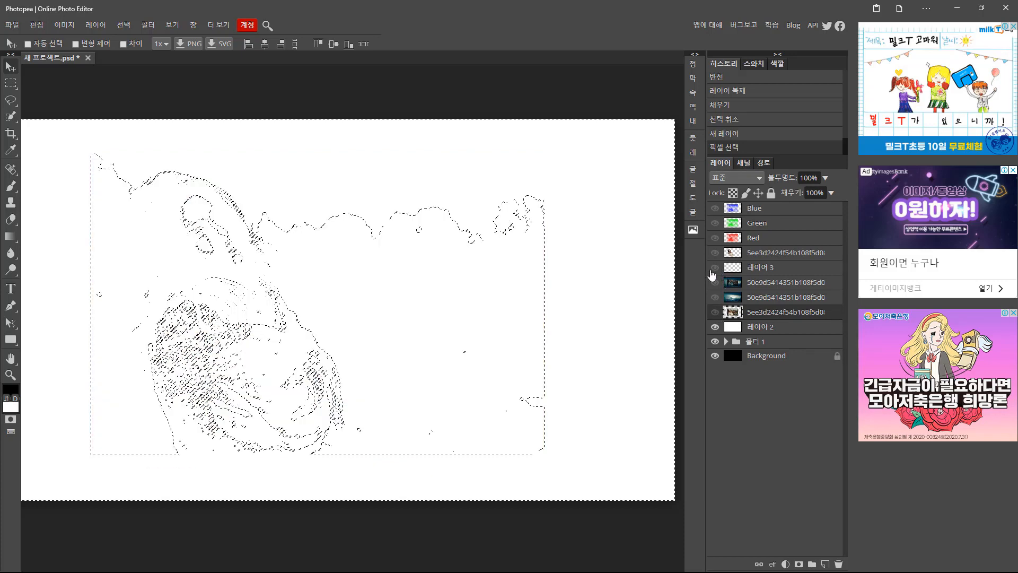
{"action": "left_click", "coordinate": [716, 269]}
{"action": "left_click", "coordinate": [763, 269]}
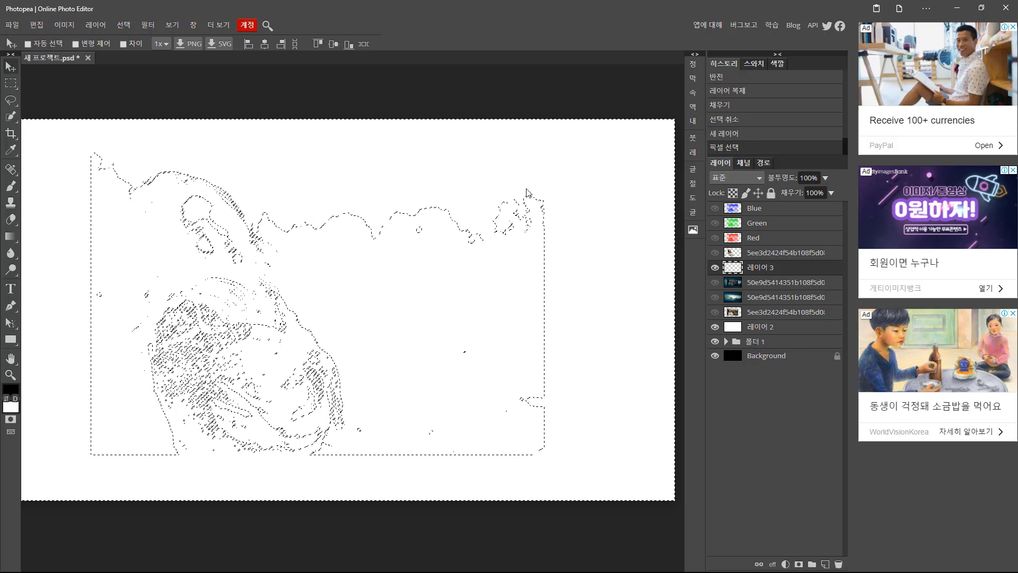
- Try filling the Blue channel selection with black on the empty layer, and undo the fill
{"action": "key", "text": "alt+BackSpace"}
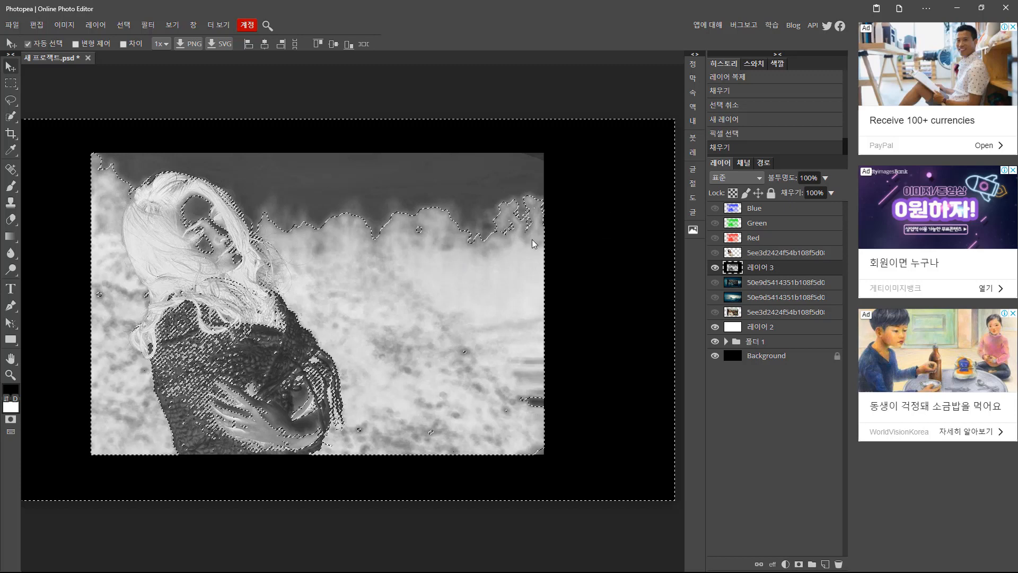
{"action": "key", "text": "ctrl+z"}
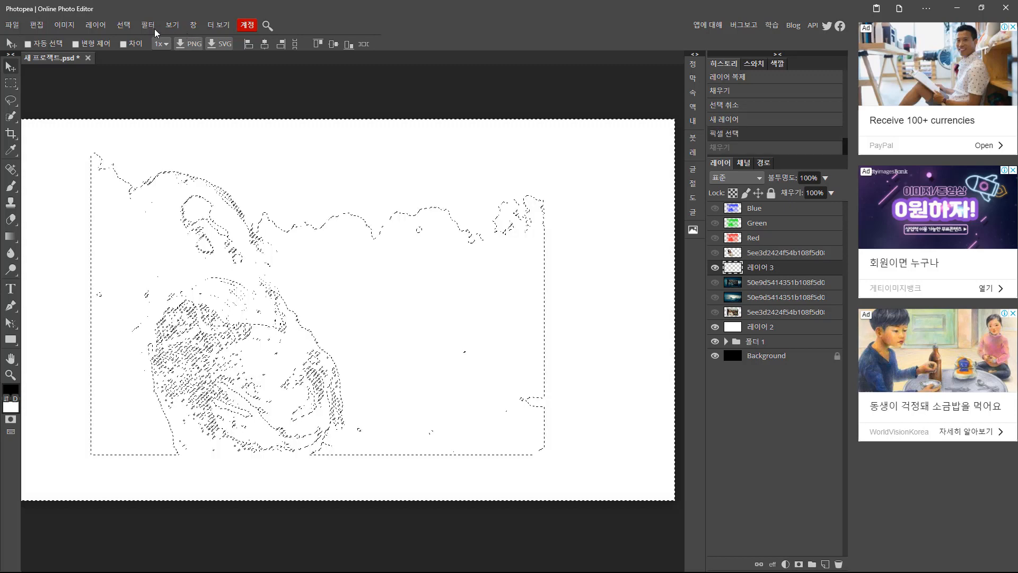
- Invert the Blue channel selection, fill it with black on the empty layer, and deselect
{"action": "left_click", "coordinate": [124, 25]}
{"action": "left_click", "coordinate": [142, 75]}
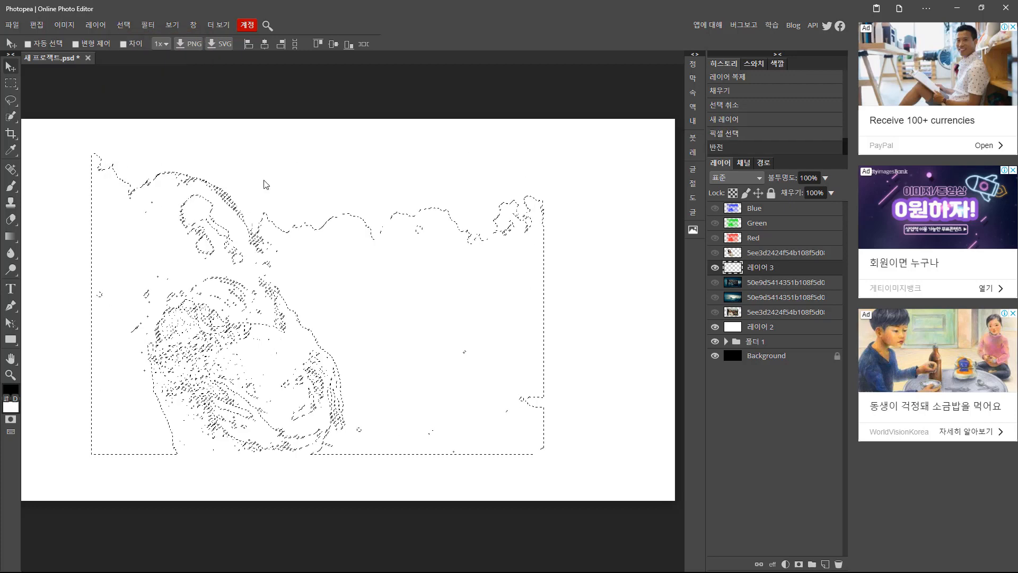
{"action": "key", "text": "alt+BackSpace"}
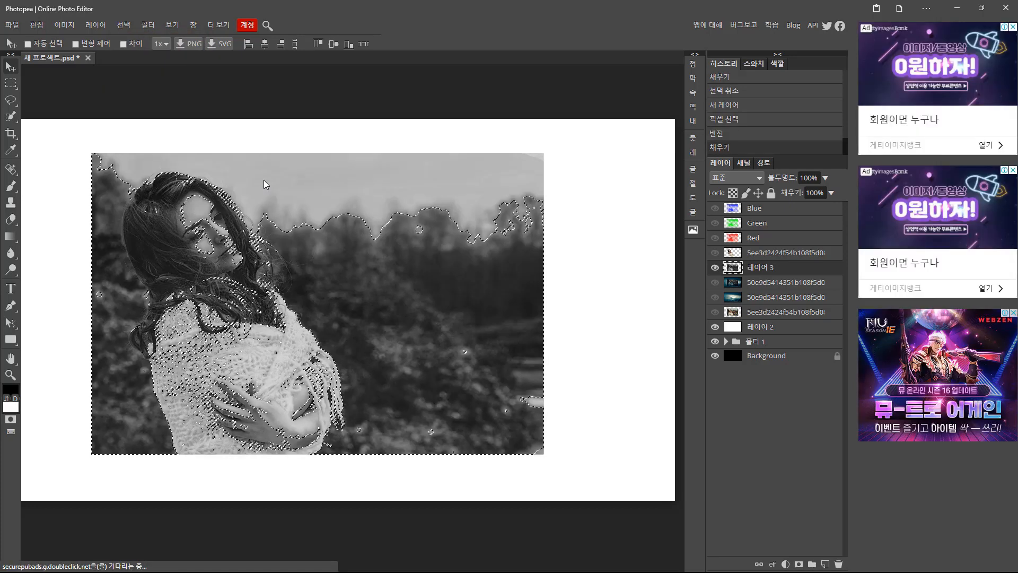
{"action": "key", "text": "ctrl+d"}
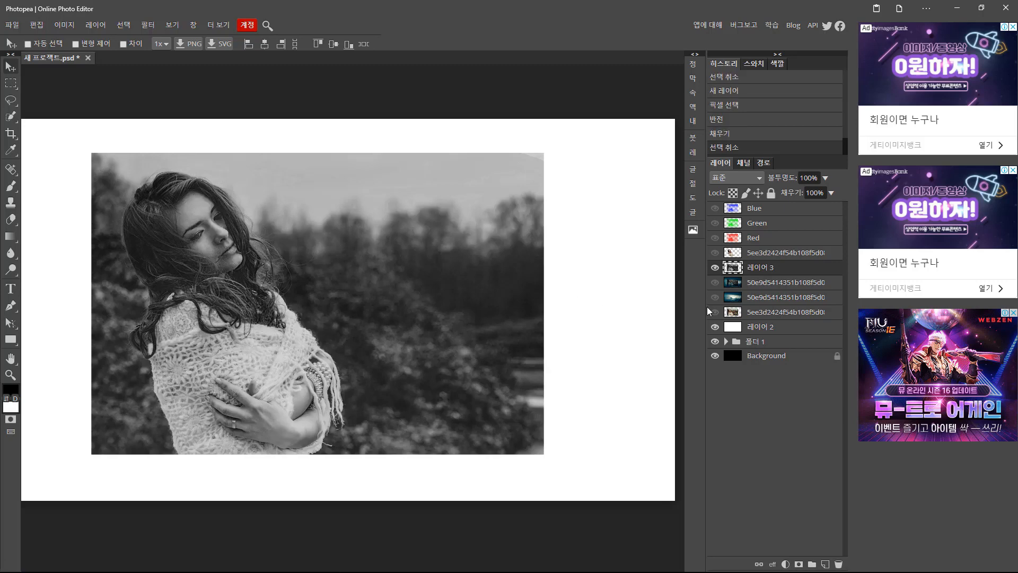
- Compare the black-filled layer with the original woman photo by switching each layer's visibility off and on
{"action": "left_click", "coordinate": [714, 268]}
{"action": "left_click", "coordinate": [715, 267]}
{"action": "left_click", "coordinate": [714, 268]}
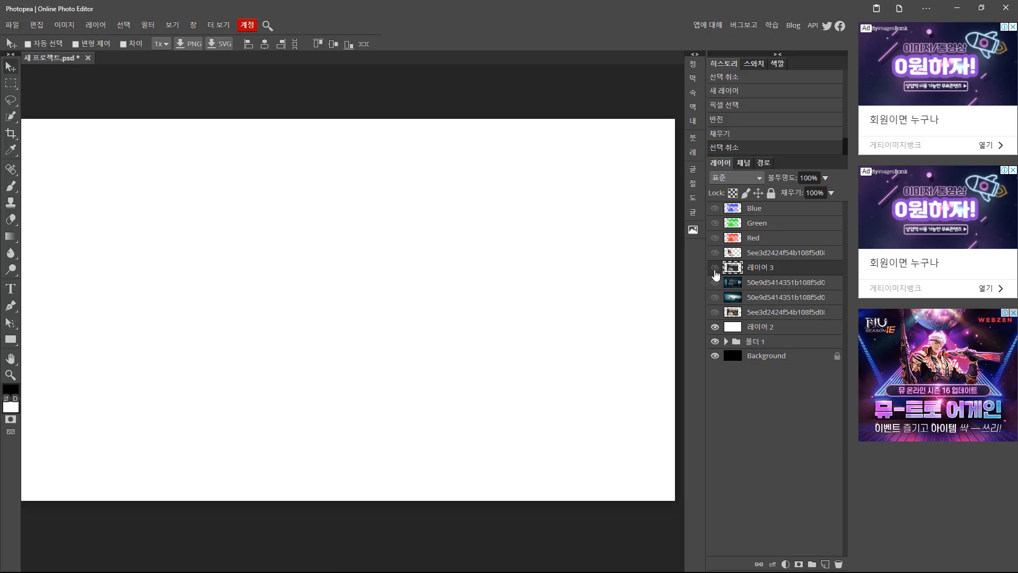
{"action": "left_click", "coordinate": [715, 268]}
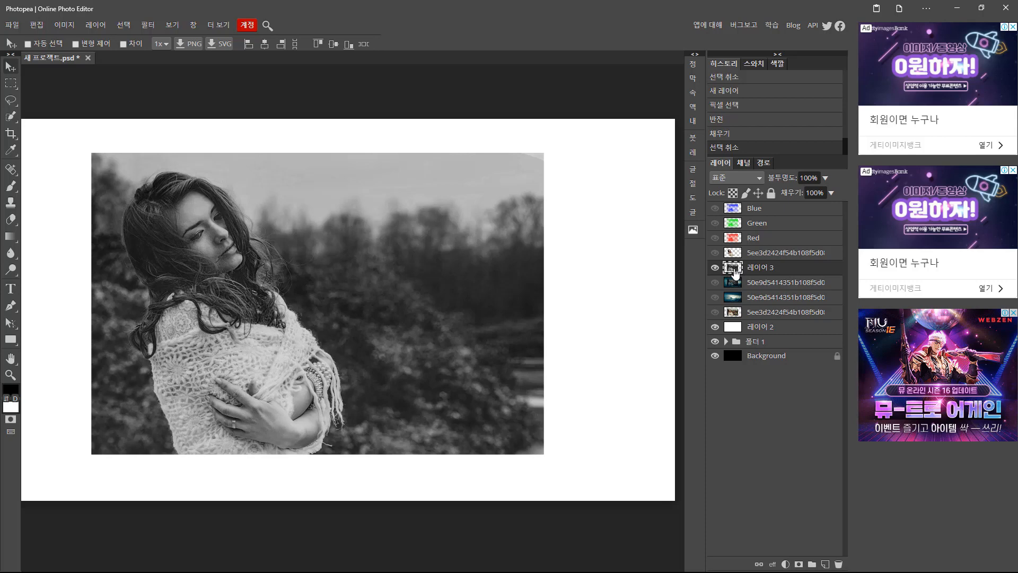
{"action": "left_click", "coordinate": [715, 313]}
{"action": "left_click", "coordinate": [716, 313]}
{"action": "left_click", "coordinate": [715, 313]}
{"action": "left_click", "coordinate": [715, 313]}
{"action": "left_click", "coordinate": [716, 312]}
{"action": "left_click", "coordinate": [716, 313]}
{"action": "left_click", "coordinate": [715, 268]}
{"action": "left_click", "coordinate": [715, 267]}
{"action": "left_click", "coordinate": [715, 268]}
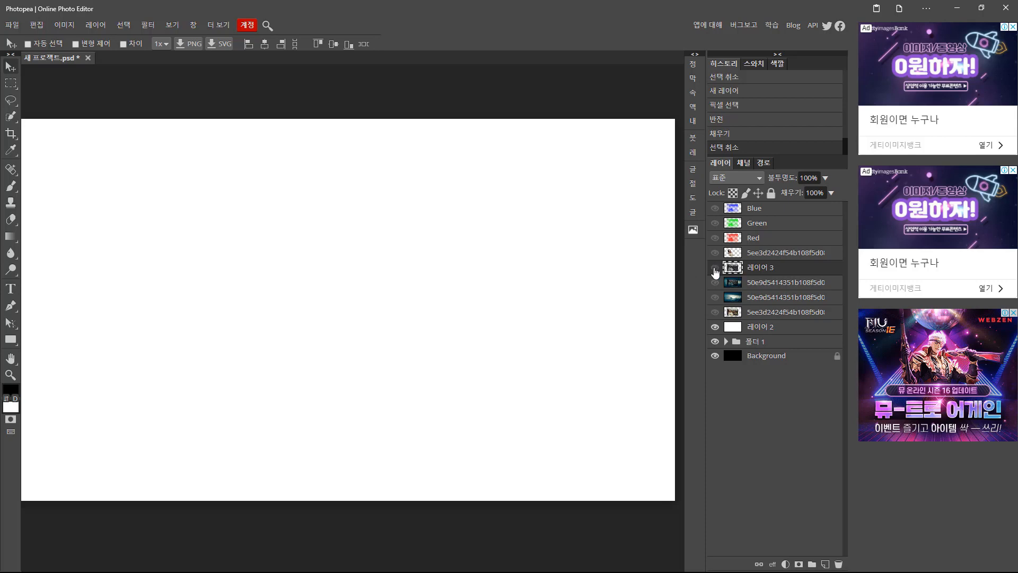
{"action": "left_click", "coordinate": [715, 268]}
{"action": "left_click", "coordinate": [715, 268]}
{"action": "left_click", "coordinate": [715, 268]}
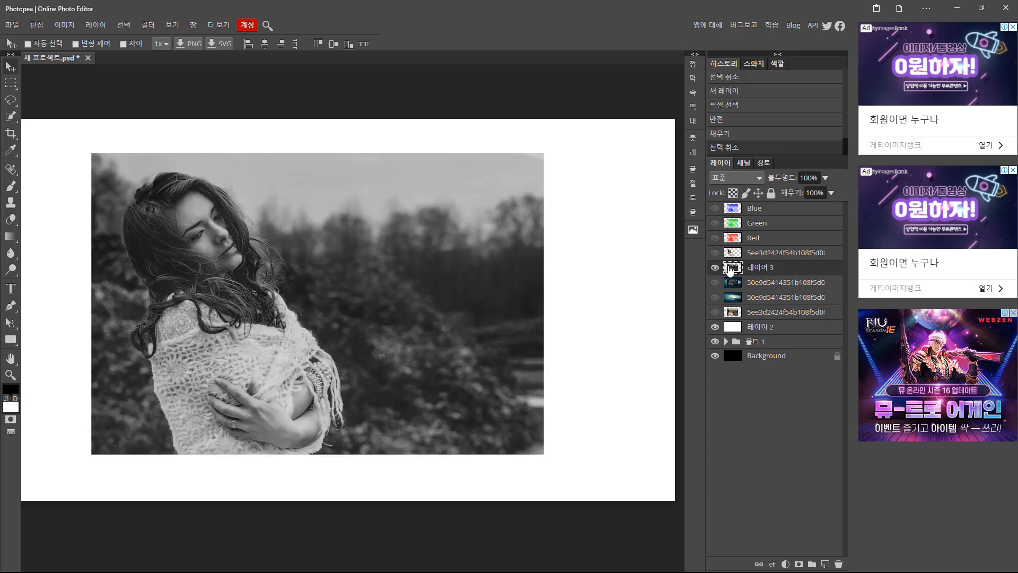
- Lock the black-filled layer's transparent pixels, set the foreground color to red, and fill the layer with it
{"action": "left_click", "coordinate": [733, 193]}
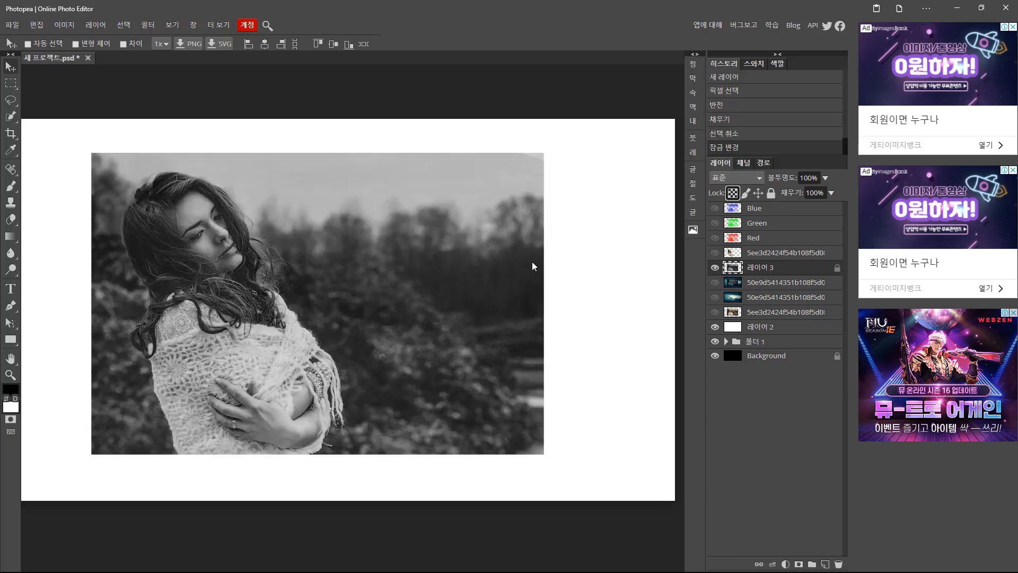
{"action": "left_click", "coordinate": [10, 390]}
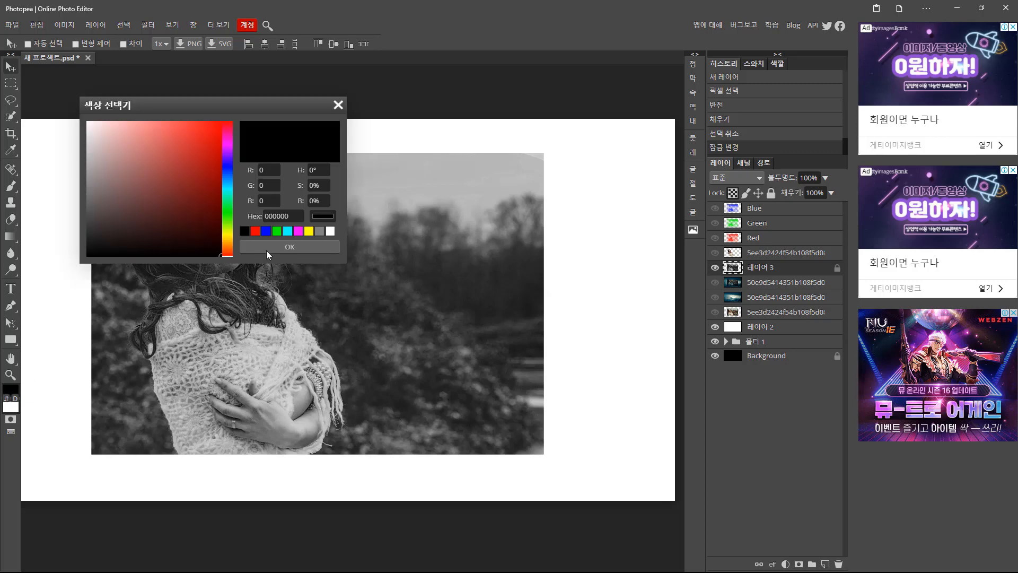
{"action": "left_click_drag", "start_coordinate": [247, 116], "coordinate": [646, 247]}
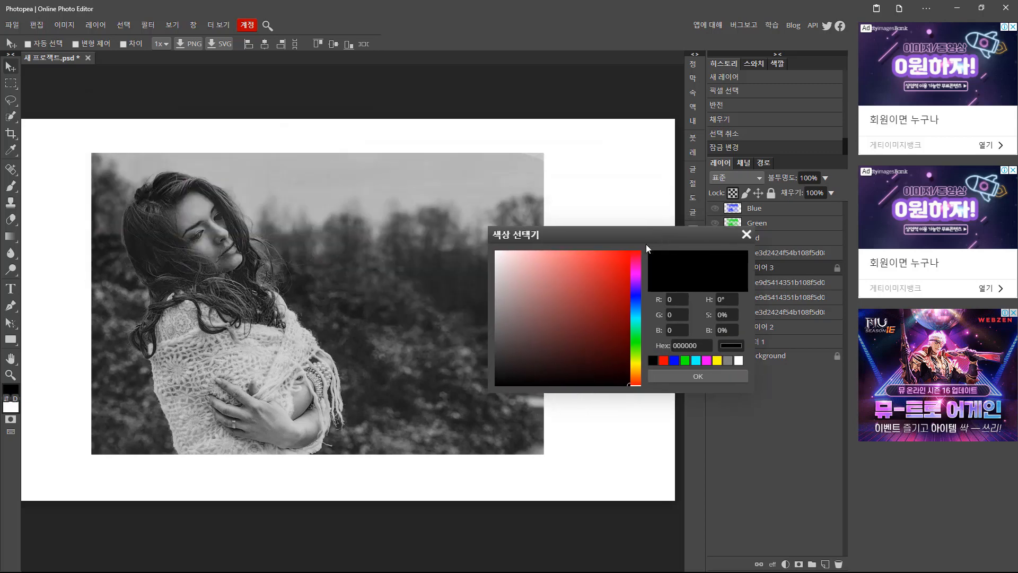
{"action": "left_click", "coordinate": [618, 265]}
{"action": "left_click", "coordinate": [698, 376]}
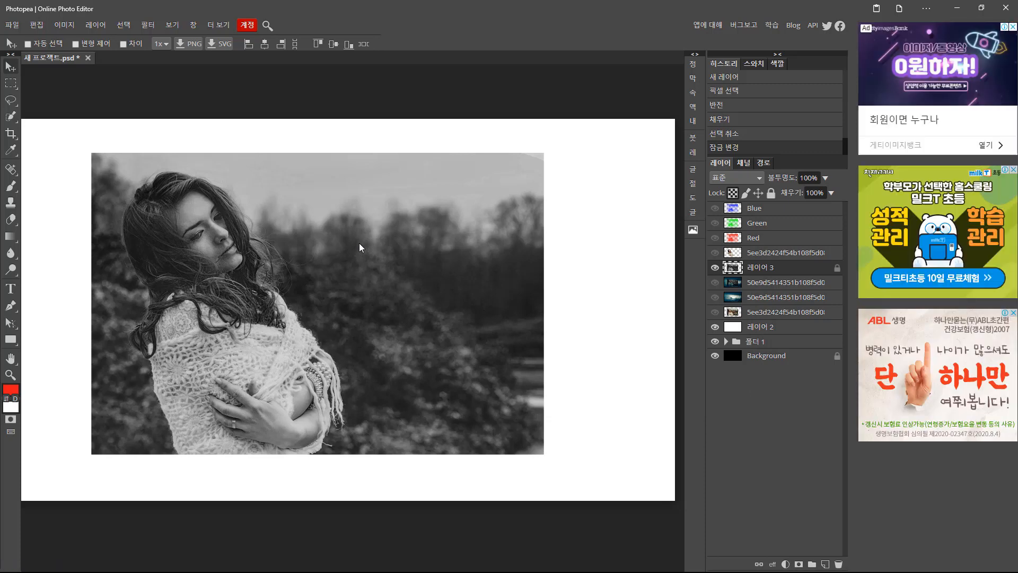
{"action": "key", "text": "alt+BackSpace"}
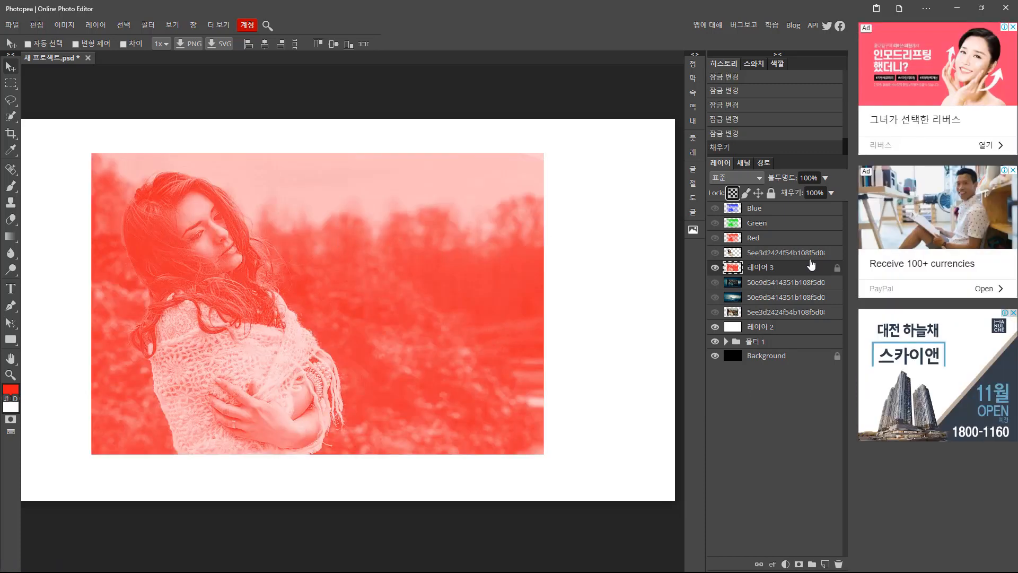
- Duplicate the red-filled layer, lock the copy's transparent pixels, set the foreground color to blue, and fill the copy with it
{"action": "left_click_drag", "start_coordinate": [772, 271], "coordinate": [826, 564]}
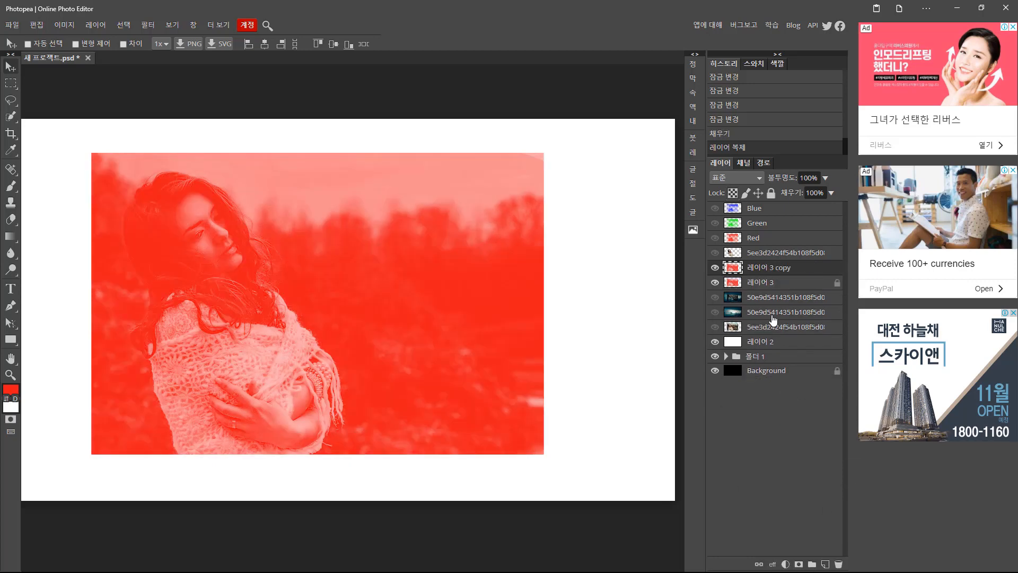
{"action": "left_click", "coordinate": [733, 193]}
{"action": "left_click", "coordinate": [10, 389]}
{"action": "left_click_drag", "start_coordinate": [635, 305], "coordinate": [635, 297]}
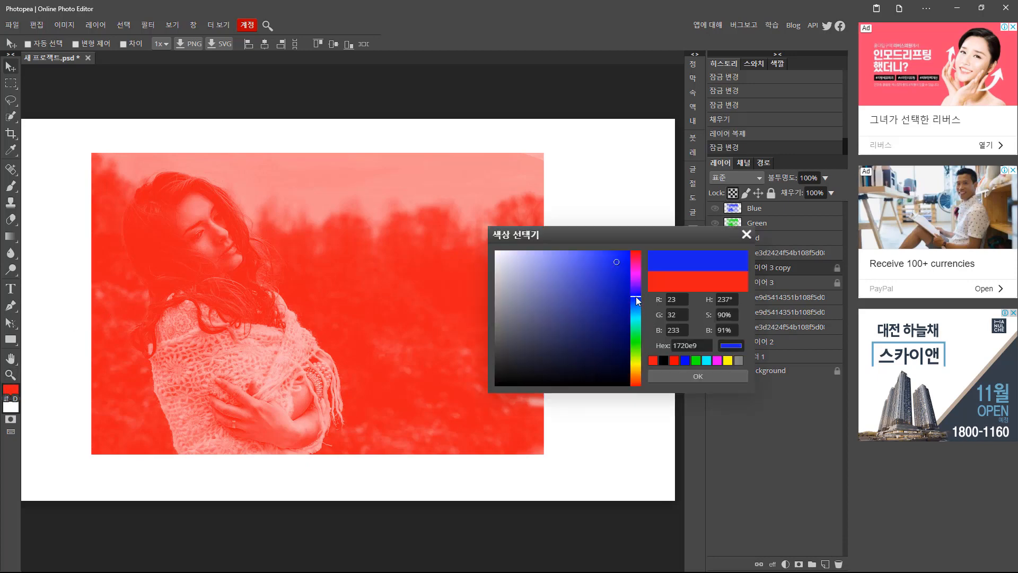
{"action": "left_click", "coordinate": [697, 376]}
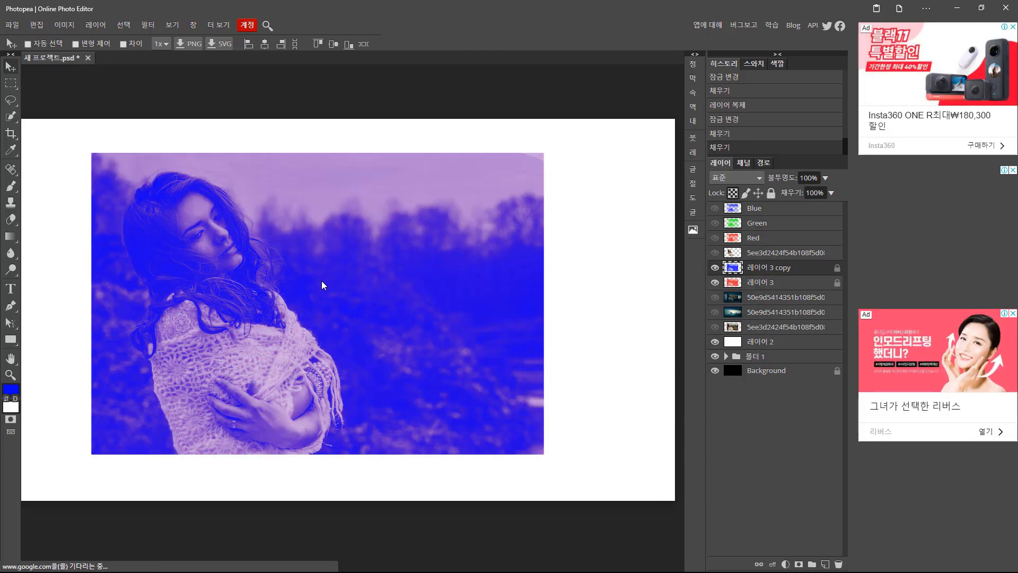
- Compare the image with the red layer beneath the blue copy hidden and shown
{"action": "left_click", "coordinate": [716, 284]}
{"action": "left_click", "coordinate": [716, 284]}
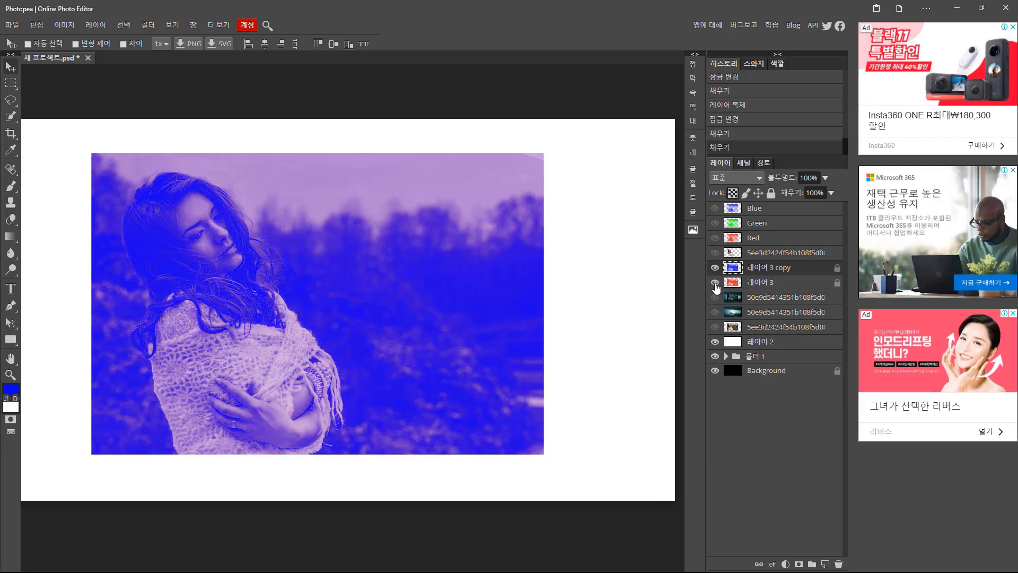
{"action": "left_click", "coordinate": [716, 283]}
{"action": "left_click", "coordinate": [716, 283]}
- Nudge the blue copy a few pixels sideways and upward to offset it from the red layer beneath
{"action": "key", "text": "Right"}
{"action": "key", "text": "Right"}
{"action": "key", "text": "Right"}
{"action": "key", "text": "Right"}
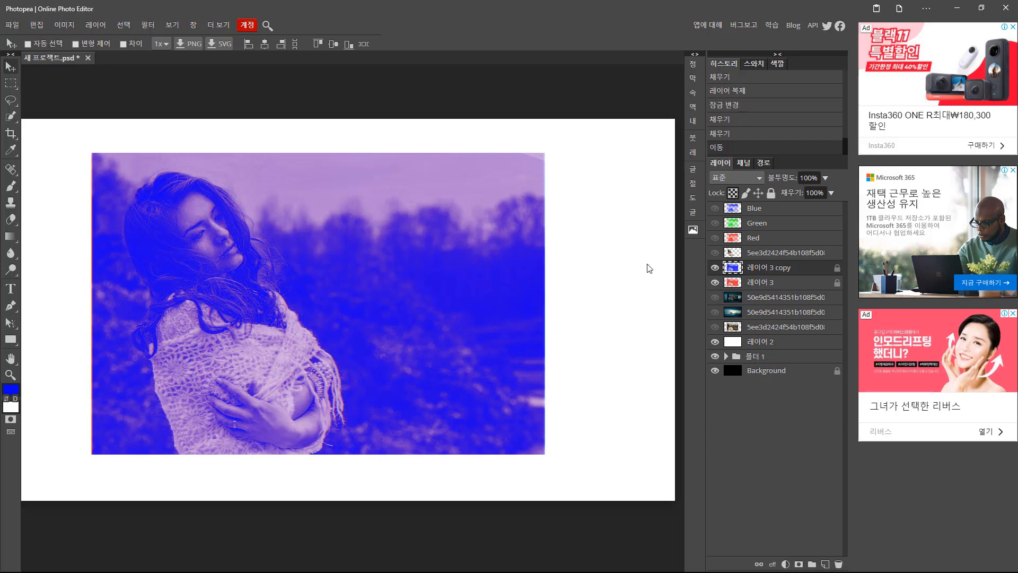
{"action": "key", "text": "Left"}
{"action": "key", "text": "Left"}
{"action": "key", "text": "Left"}
{"action": "key", "text": "Left"}
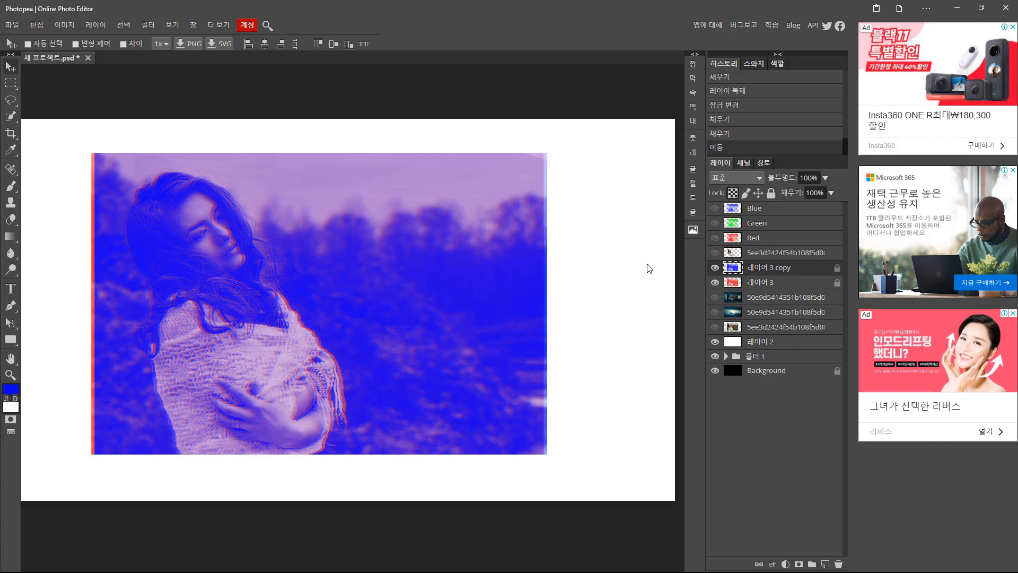
{"action": "key", "text": "Up"}
{"action": "key", "text": "Up"}
{"action": "key", "text": "Up"}
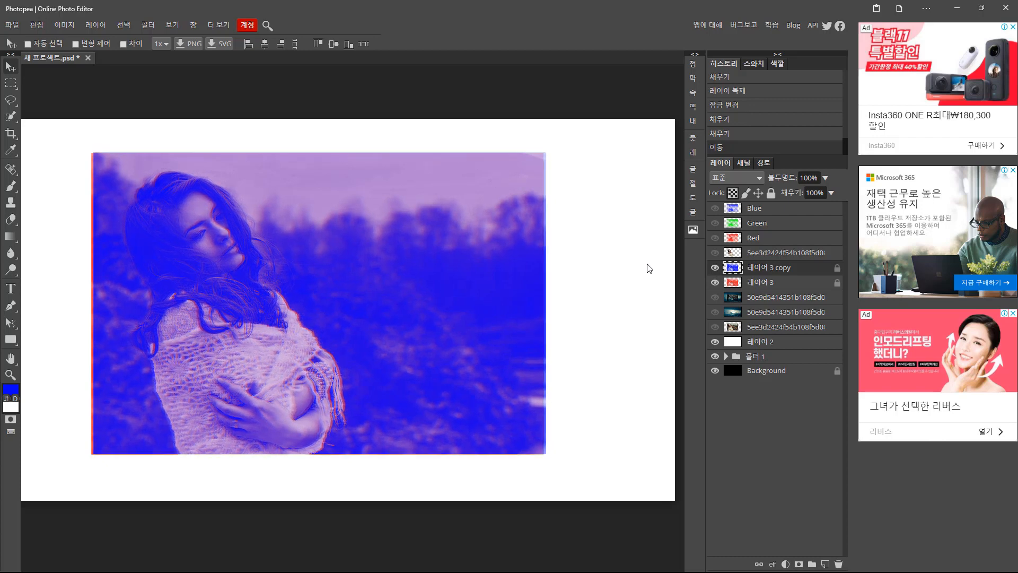
- Shift the blue copy in small moves until its edges line up with the red layer beneath
{"action": "scroll", "coordinate": [244, 301], "scroll_direction": "up", "scroll_amount": 2}
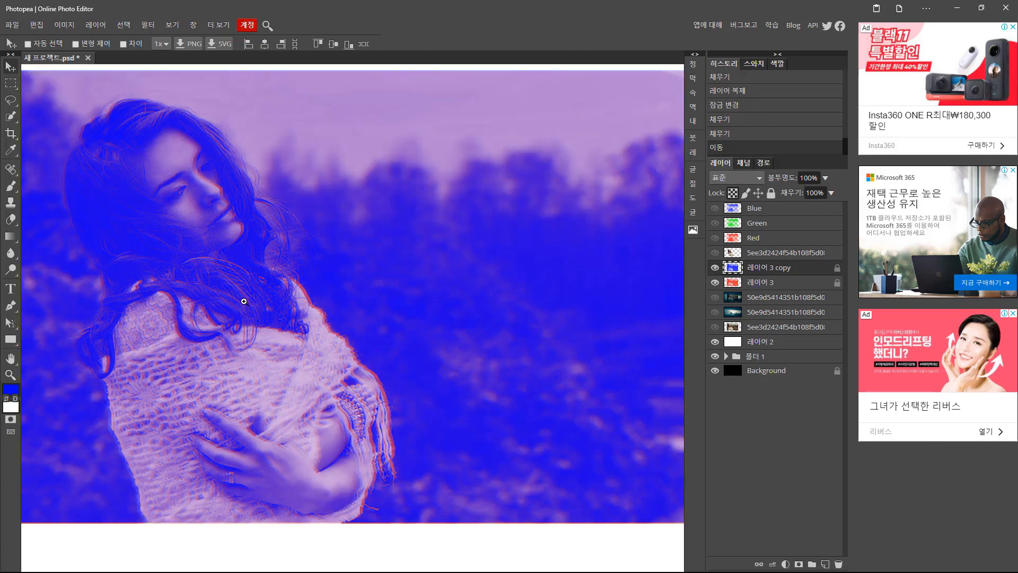
{"action": "mouse_move", "coordinate": [235, 284]}
{"action": "left_mouse_down"}
{"action": "mouse_move", "coordinate": [262, 281]}
{"action": "mouse_move", "coordinate": [224, 285]}
{"action": "mouse_move", "coordinate": [233, 292]}
{"action": "mouse_move", "coordinate": [234, 282]}
{"action": "left_mouse_up"}
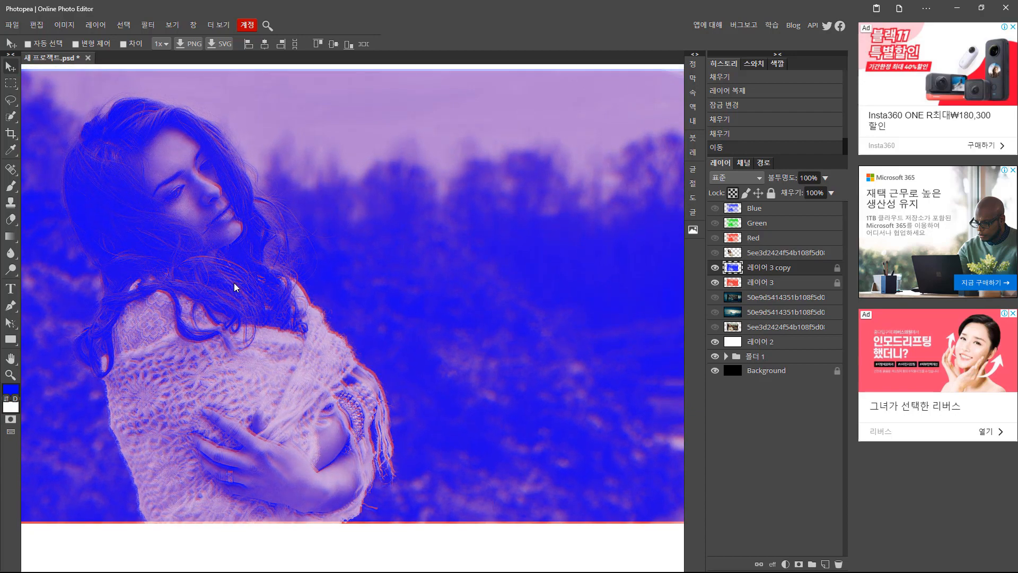
{"action": "key", "text": "ctrl+minus"}
{"action": "key", "text": "ctrl+minus"}
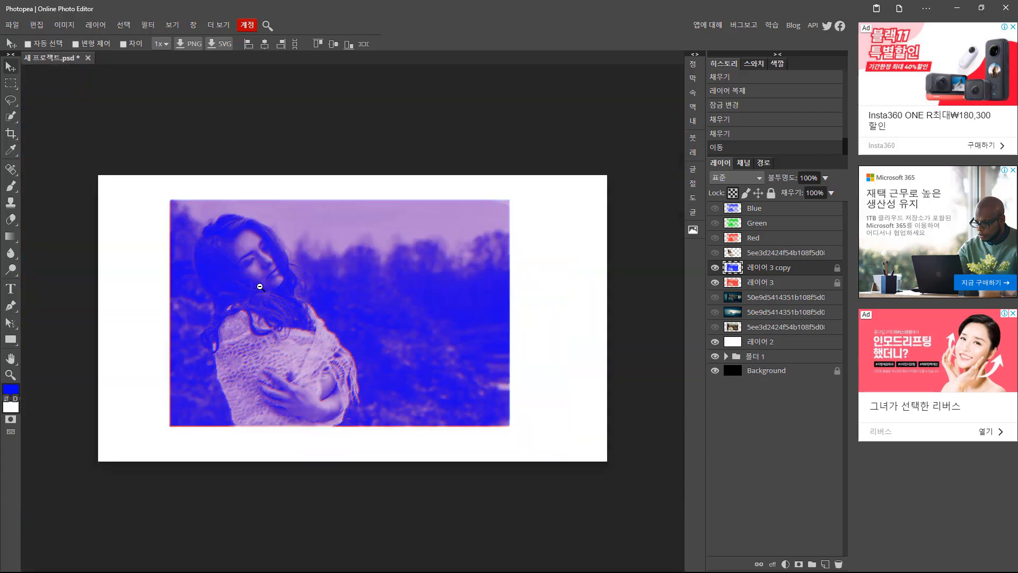
{"action": "left_click", "coordinate": [275, 290], "text": "ctrl"}
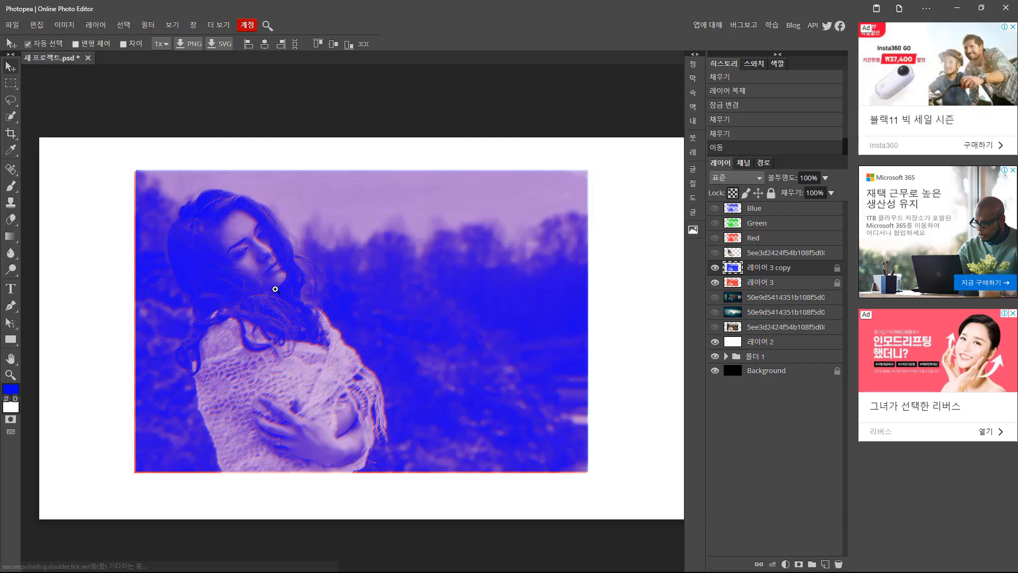
{"action": "left_click", "coordinate": [275, 290], "text": "ctrl"}
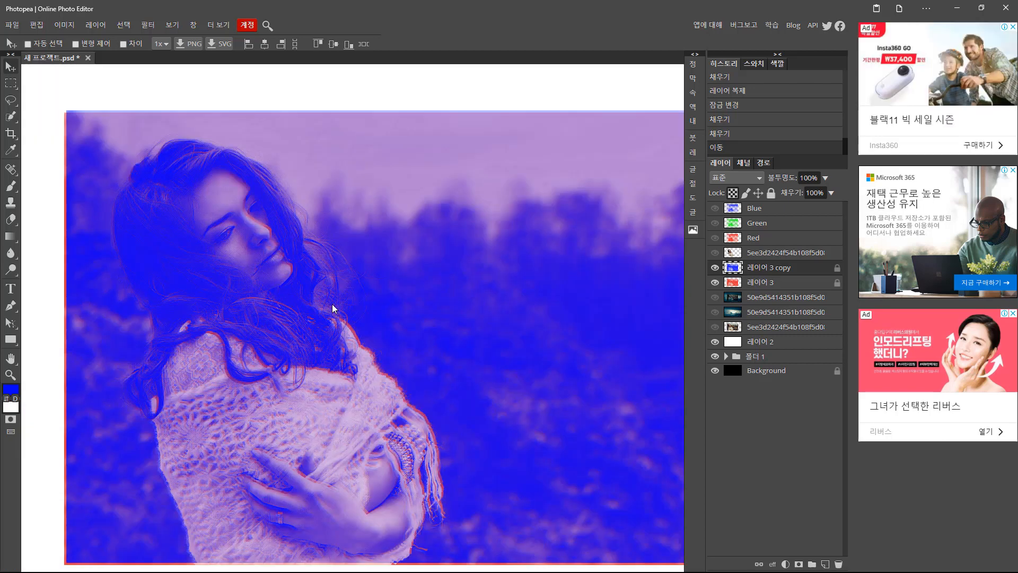
{"action": "left_click_drag", "start_coordinate": [333, 304], "coordinate": [330, 301]}
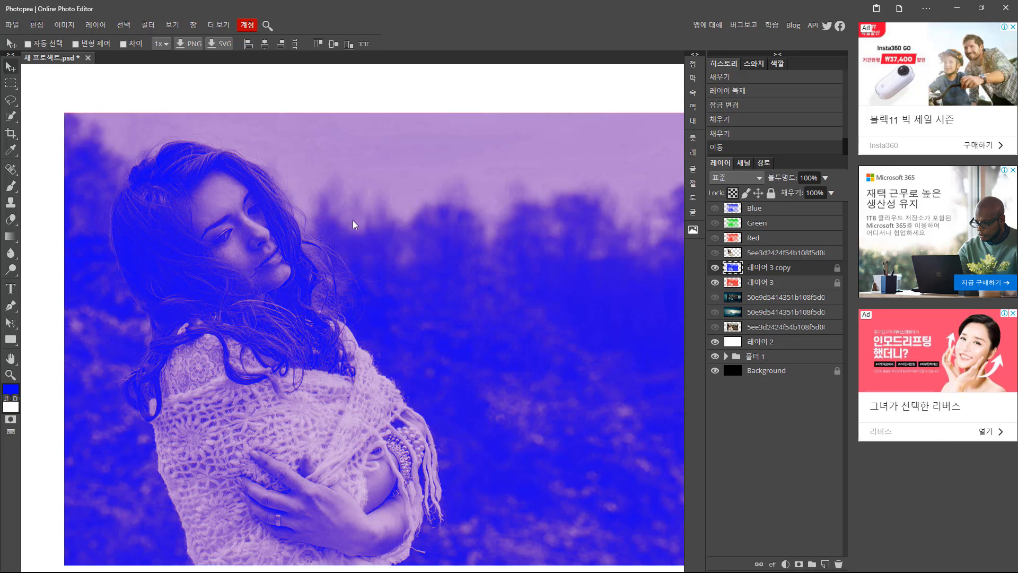
{"action": "scroll", "coordinate": [356, 219], "scroll_direction": "down", "scroll_amount": 2}
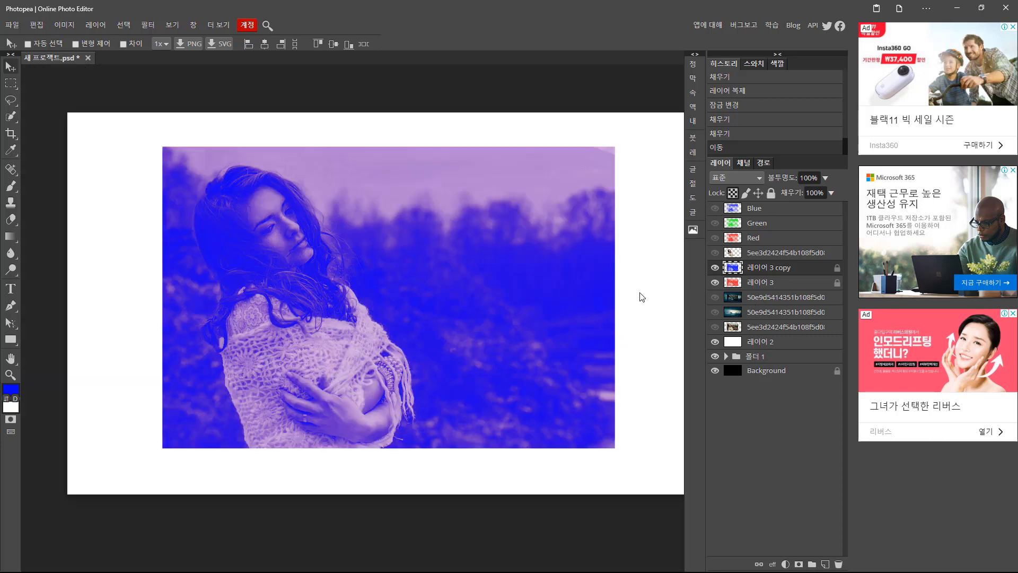
- Preview the Alpha 1 channel's red overlay on the image by switching its visibility on and off
{"action": "left_click", "coordinate": [744, 163]}
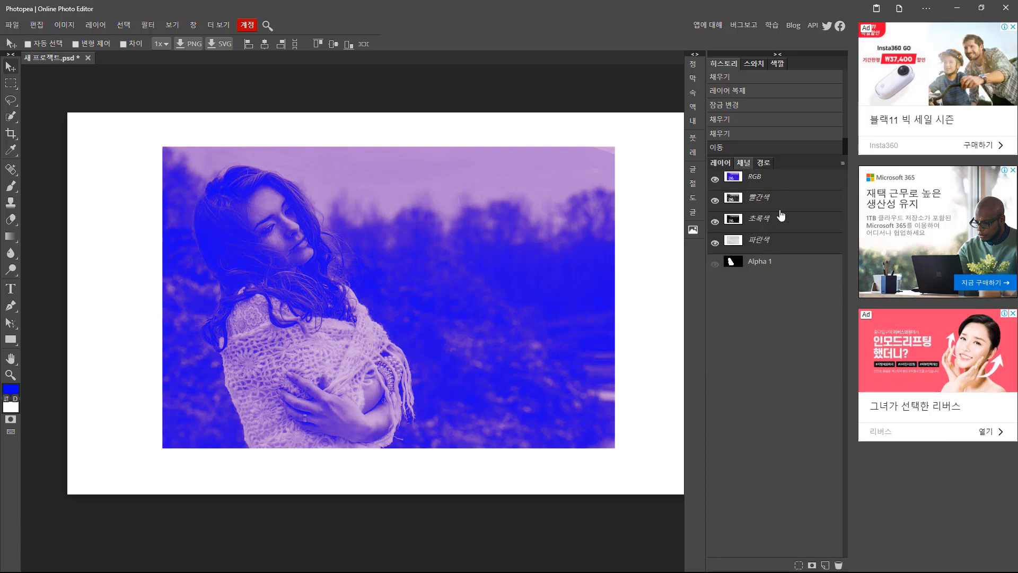
{"action": "left_click", "coordinate": [715, 265]}
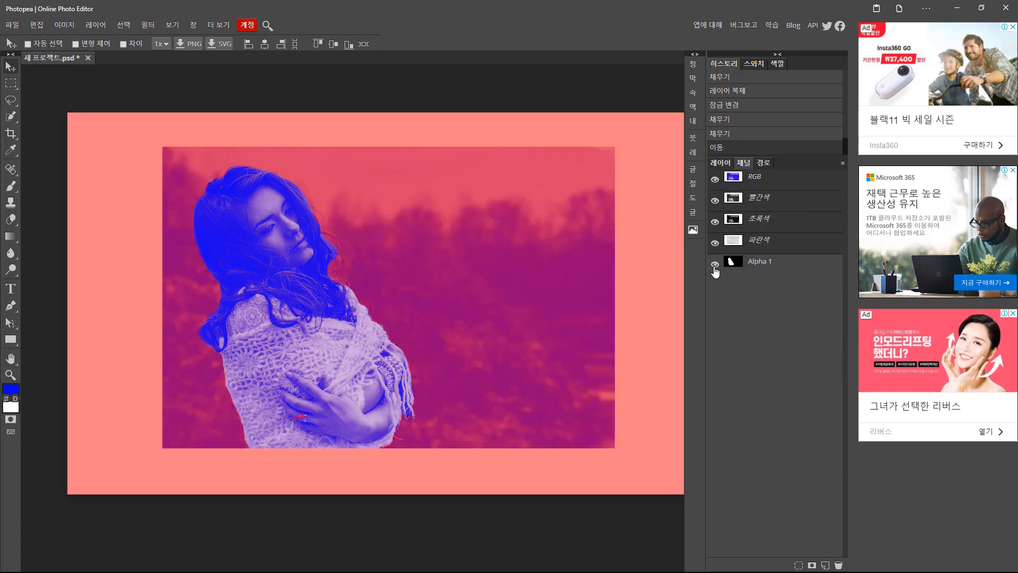
{"action": "left_click", "coordinate": [715, 264]}
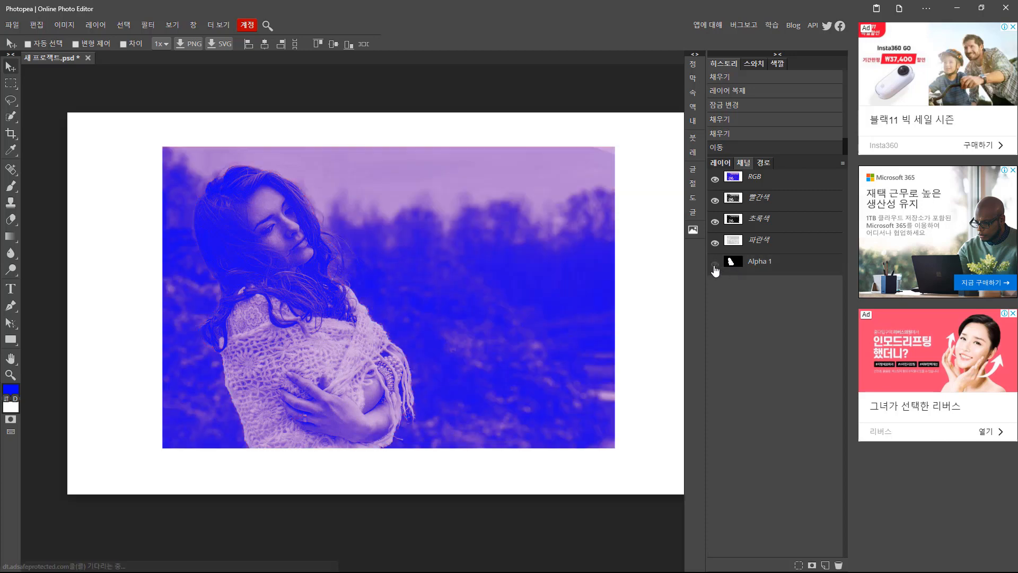
{"action": "left_click", "coordinate": [715, 264]}
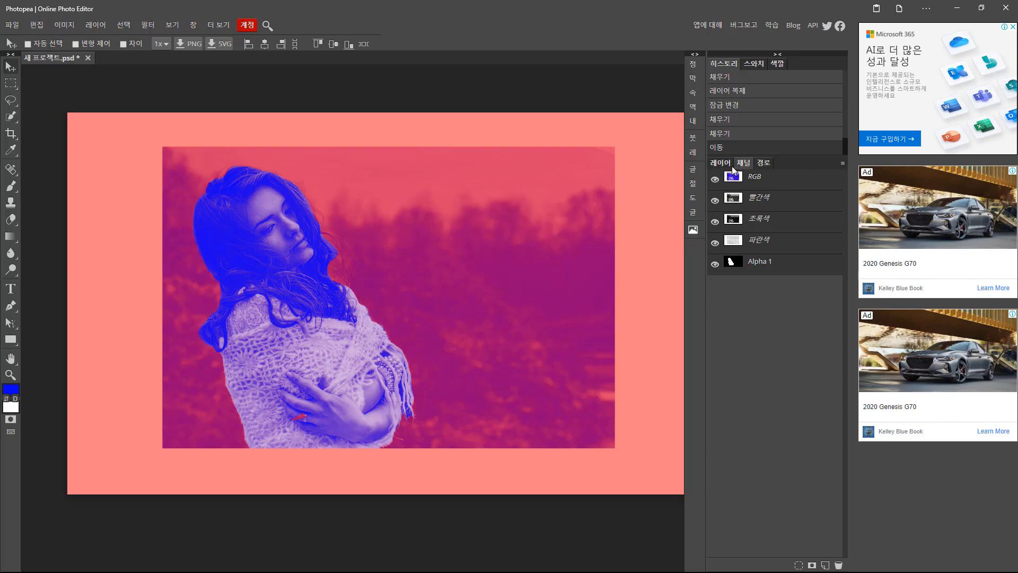
- Hide the red and blue fill layers, and show the upper of the two cloud image layers
{"action": "left_click", "coordinate": [722, 164]}
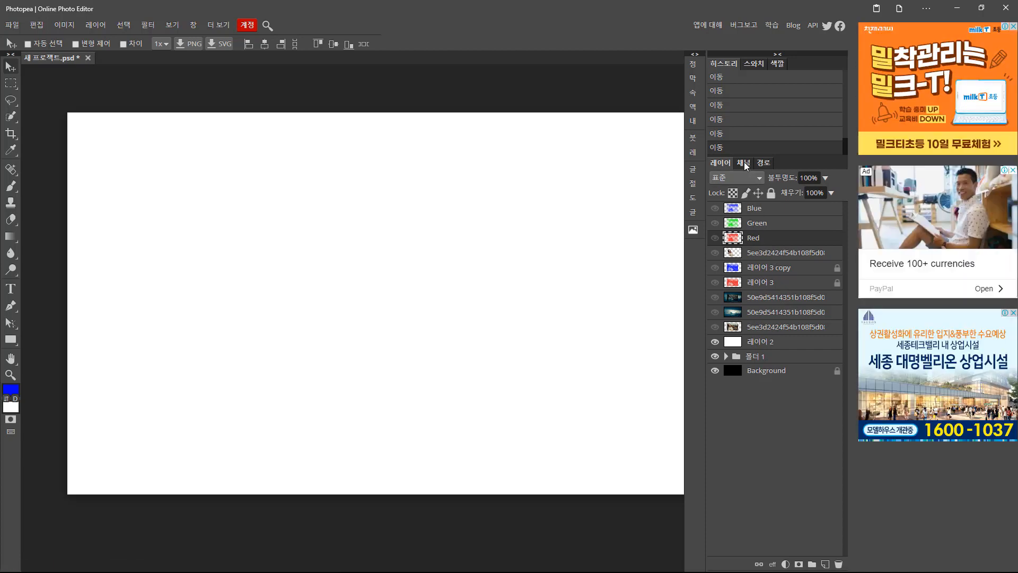
{"action": "left_click", "coordinate": [743, 163]}
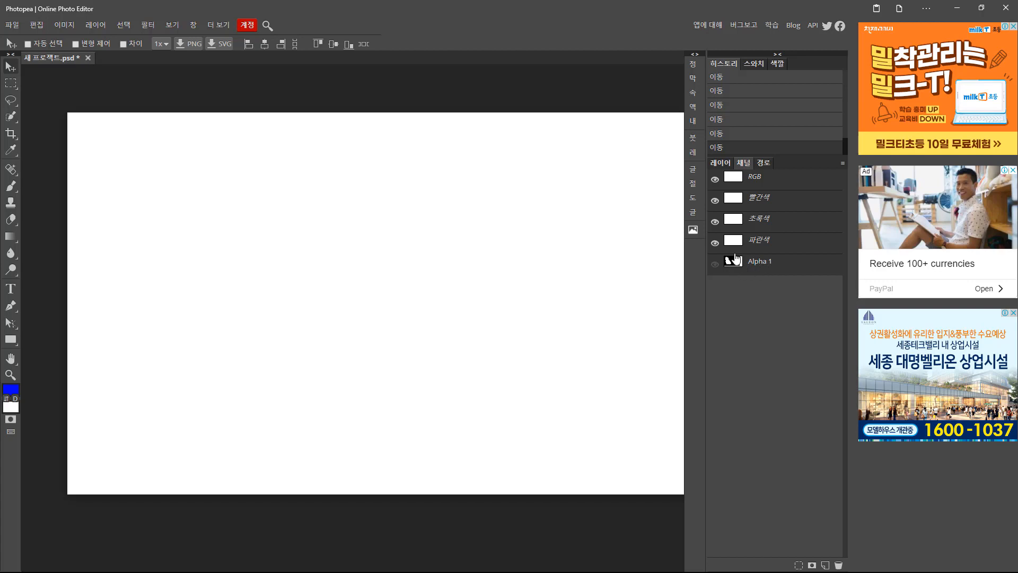
{"action": "left_click", "coordinate": [719, 161]}
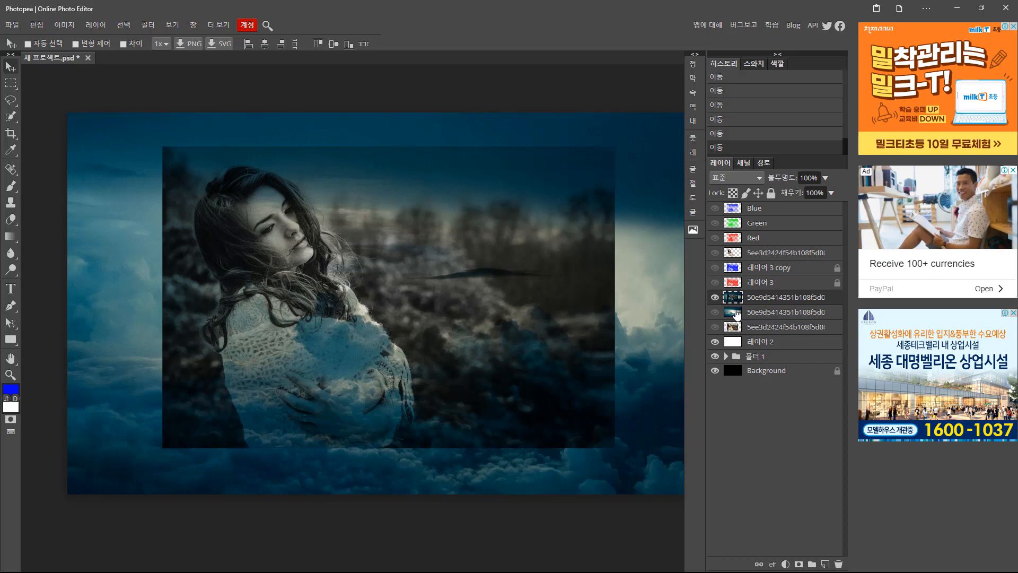
- View the available healing brush tools, and return to the Move tool
{"action": "right_click", "coordinate": [11, 169]}
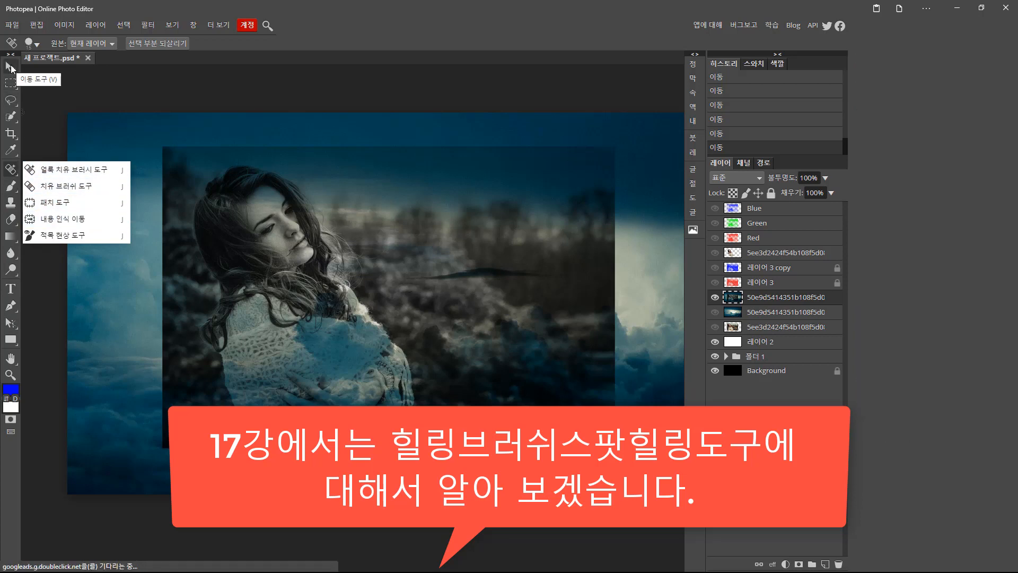
{"action": "left_click", "coordinate": [11, 67]}
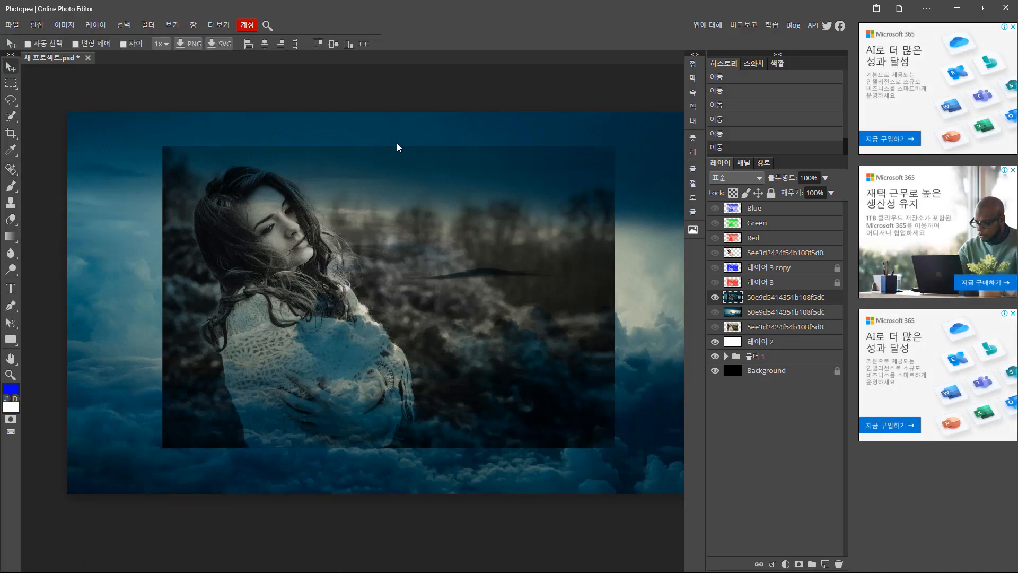